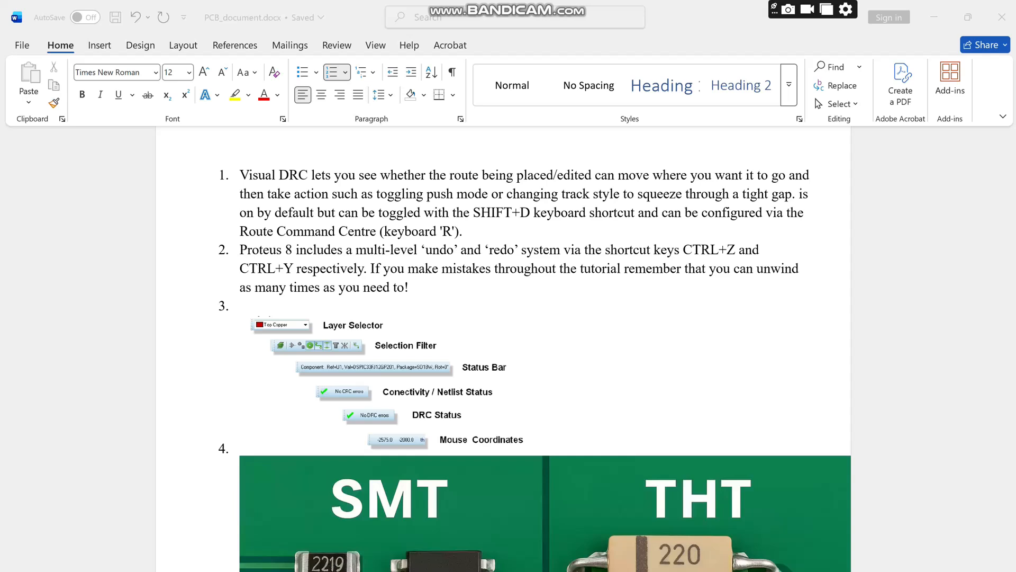
{"action": "key", "text": "alt+Tab"}
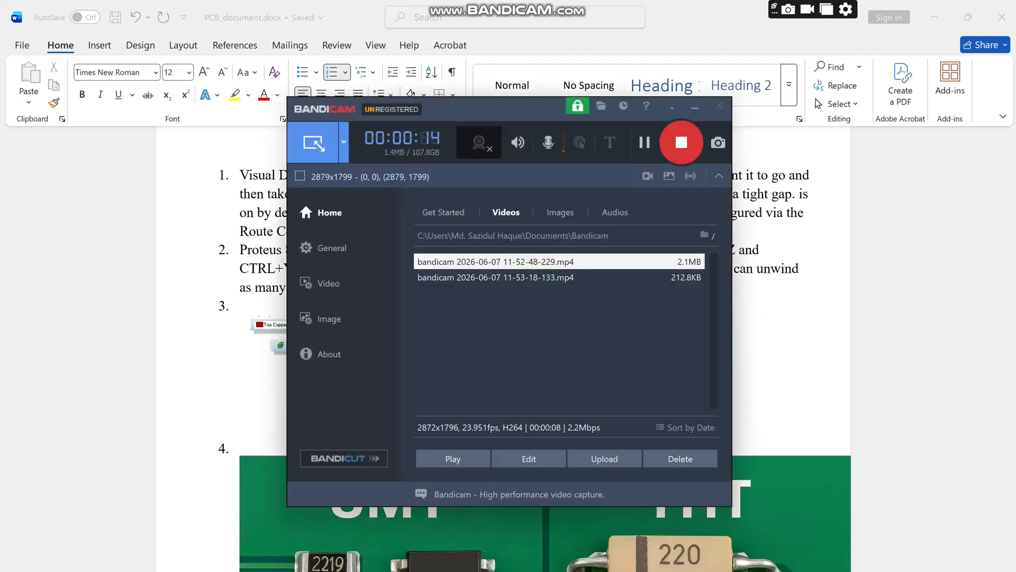
{"action": "left_click", "coordinate": [695, 107]}
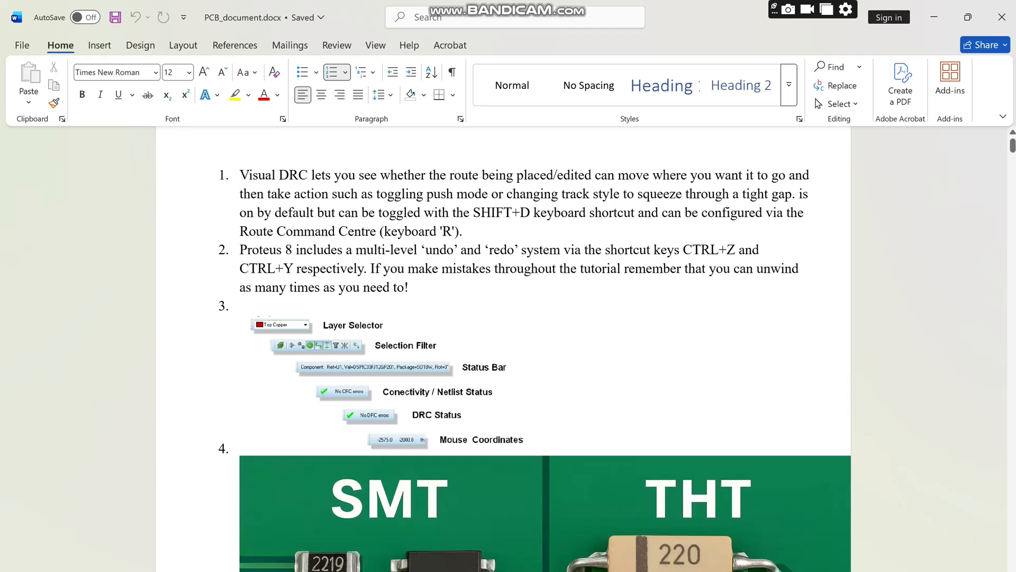
Highlight the Visual DRC paragraph in the numbered notes for reading, and clear the selection at list item 3
{"action": "left_click_drag", "start_coordinate": [463, 232], "coordinate": [239, 175]}
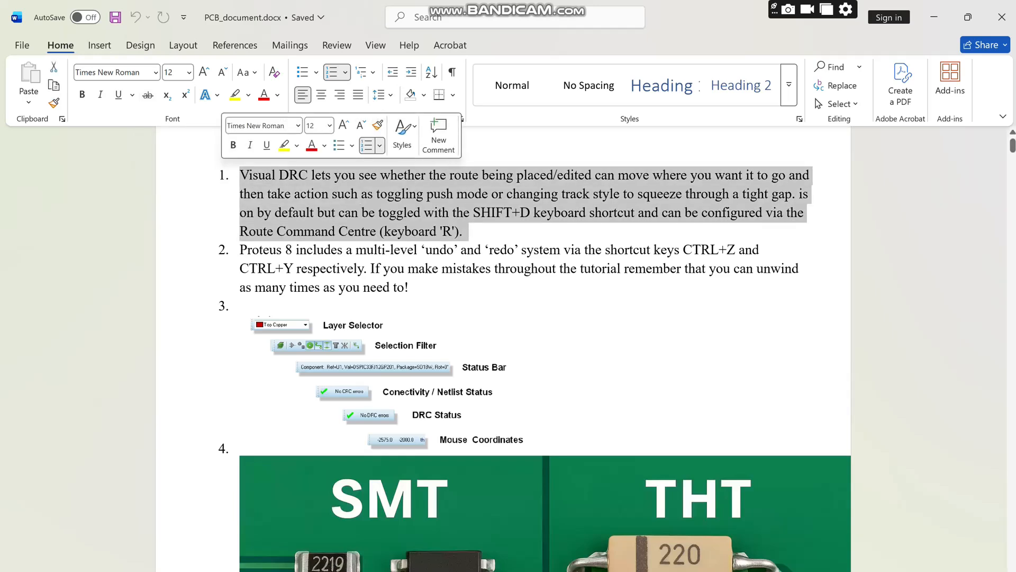
{"action": "left_click", "coordinate": [240, 306]}
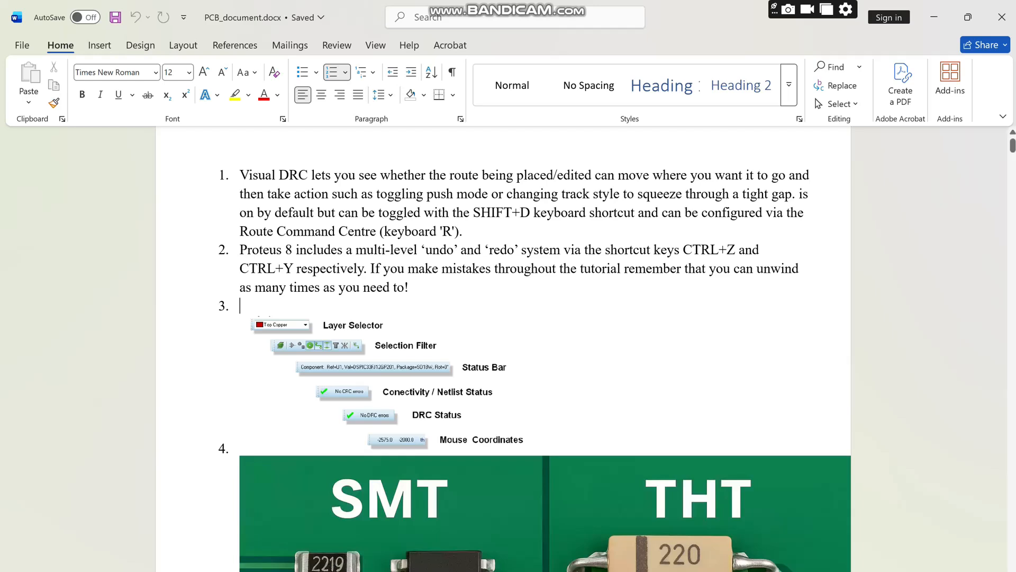
Switch to Proteus 8 Professional, recover the autosaved project exp-08-3.pdsprj and maximize its window
{"action": "left_click", "coordinate": [934, 17]}
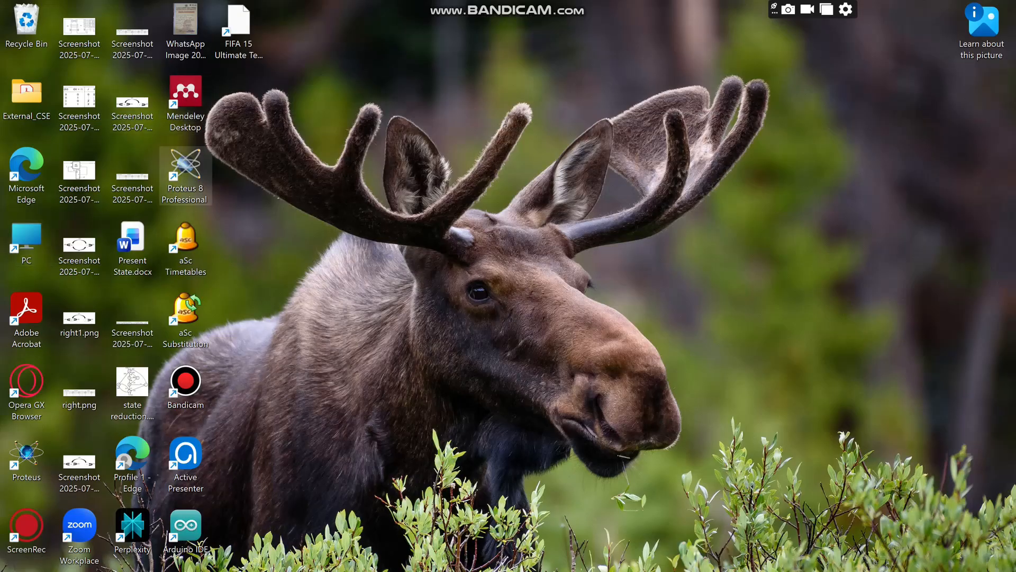
{"action": "double_click", "coordinate": [185, 175]}
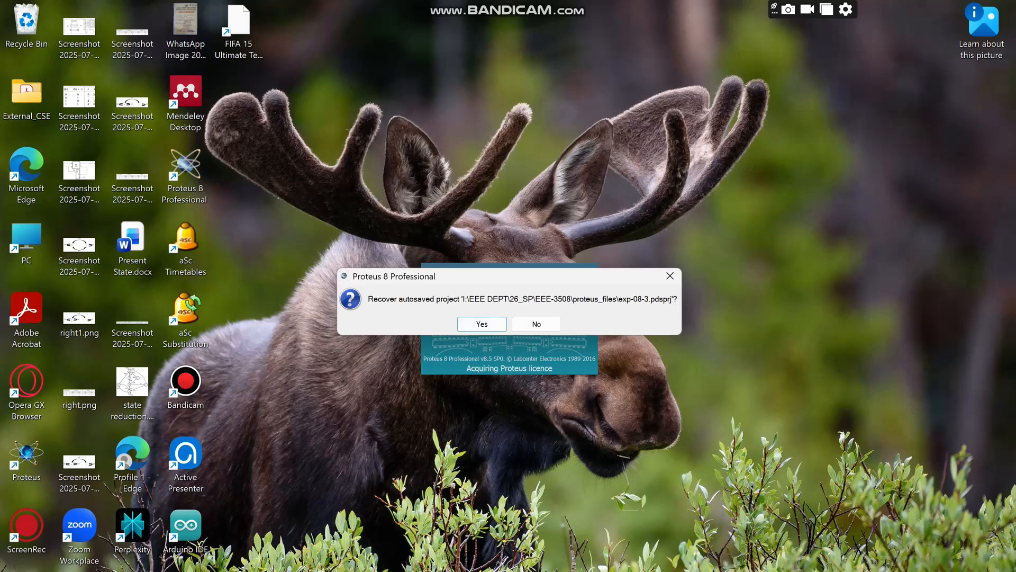
{"action": "left_click", "coordinate": [482, 324]}
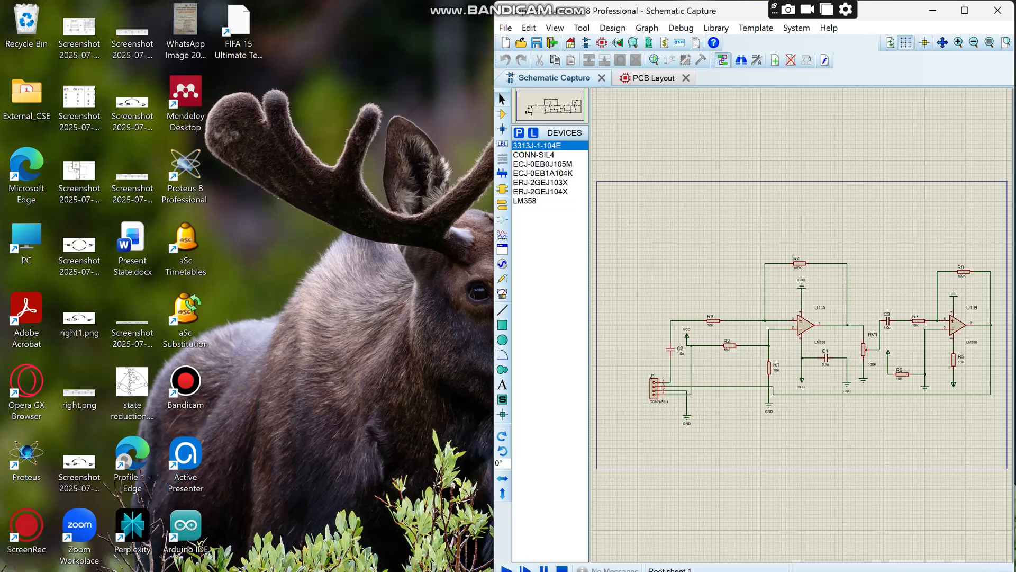
{"action": "left_click", "coordinate": [965, 11]}
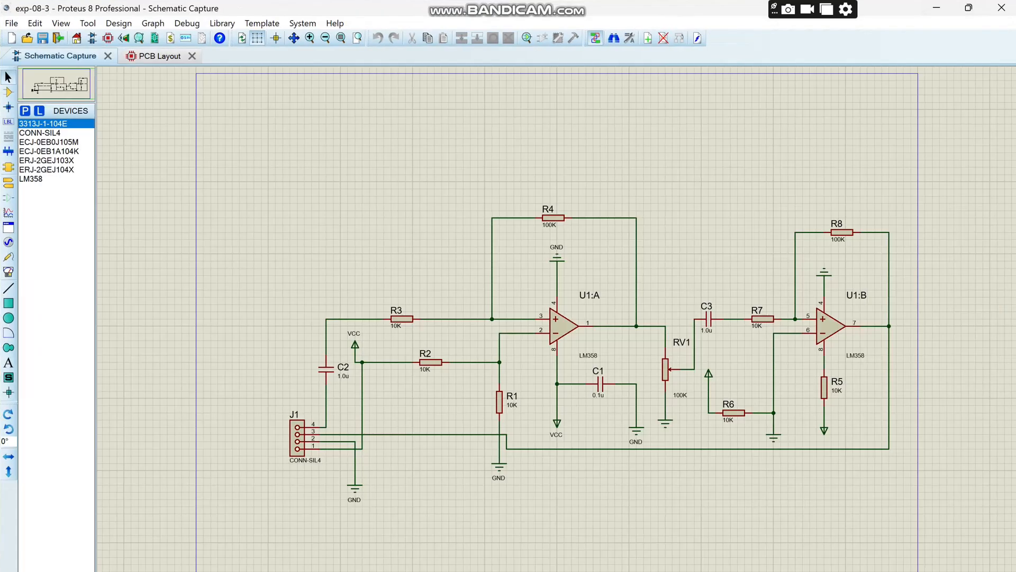
Start a new project, saving the changes to the current exp-08-3 project
{"action": "left_click", "coordinate": [11, 24]}
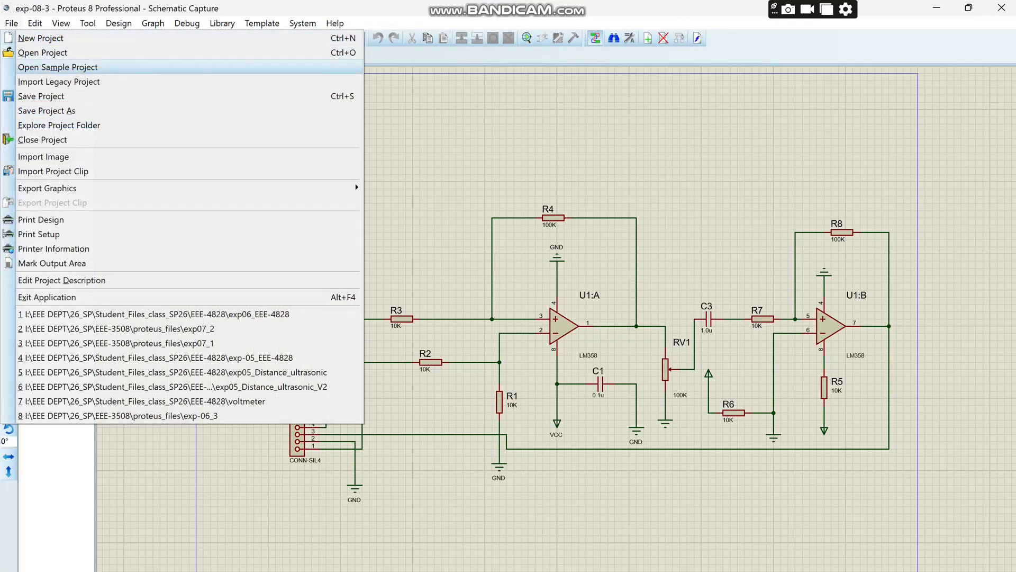
{"action": "left_click", "coordinate": [41, 38]}
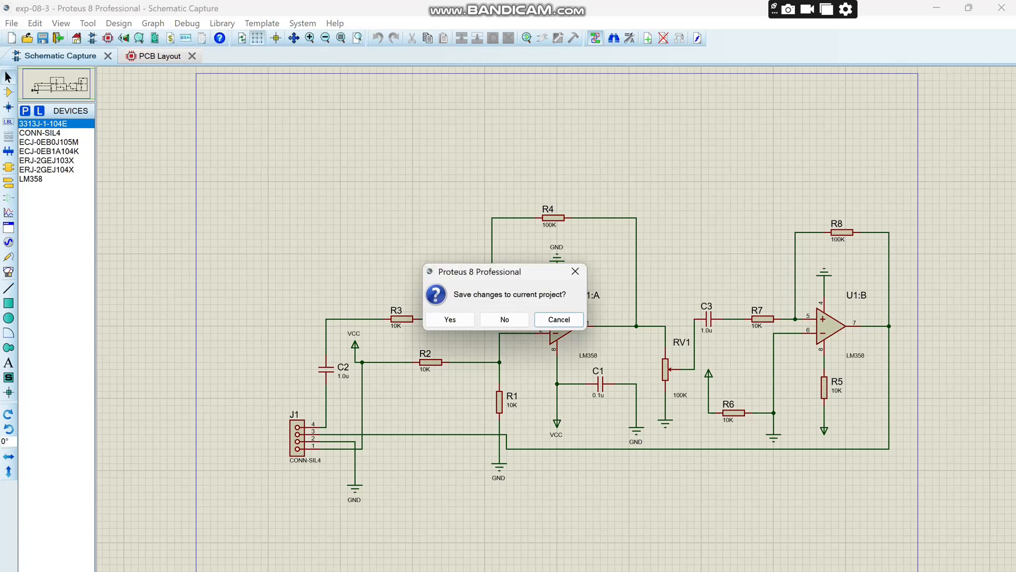
{"action": "left_click", "coordinate": [450, 320]}
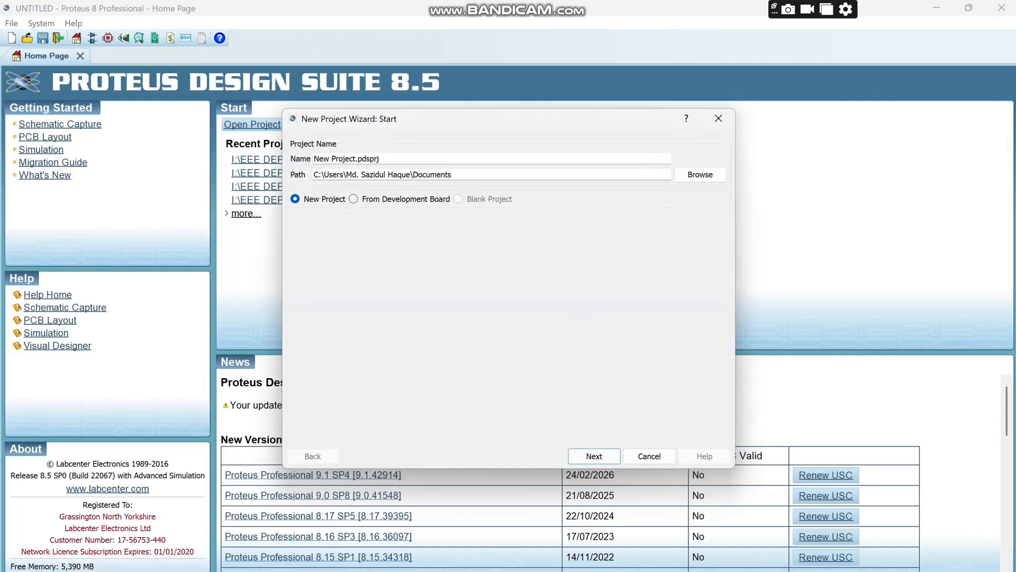
{"action": "key", "text": "Return"}
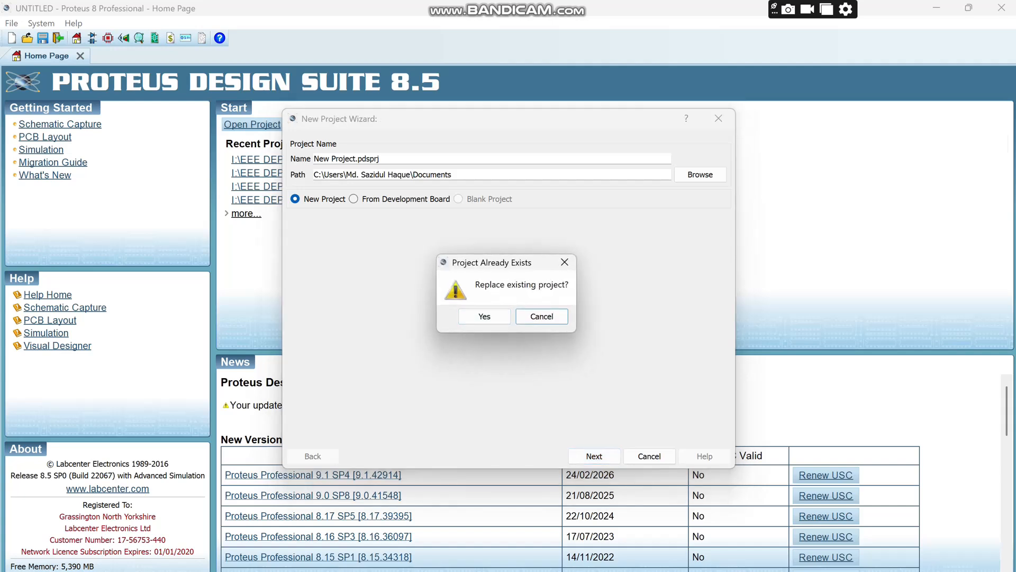
{"action": "left_click", "coordinate": [484, 316]}
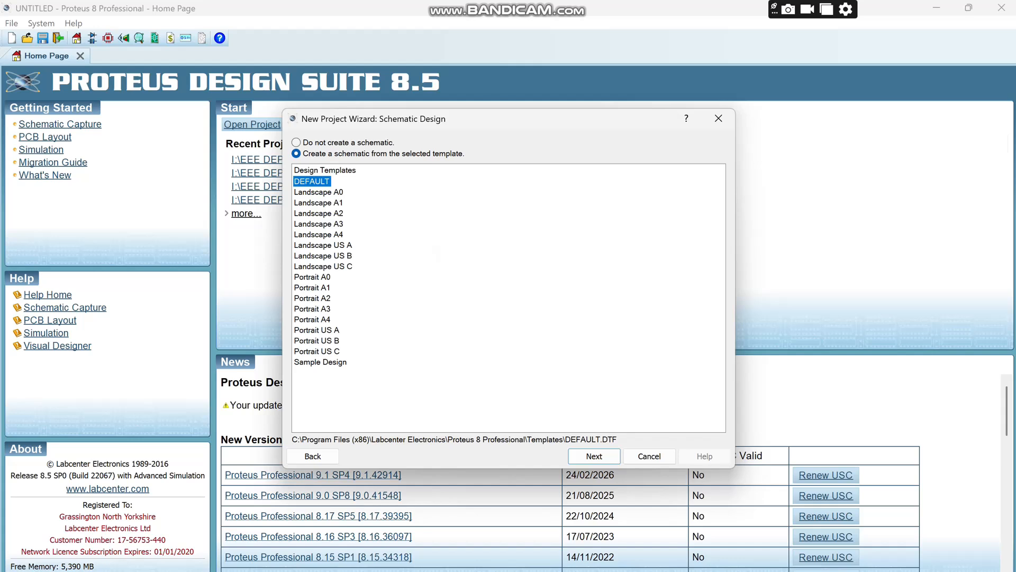
{"action": "key", "text": "Return"}
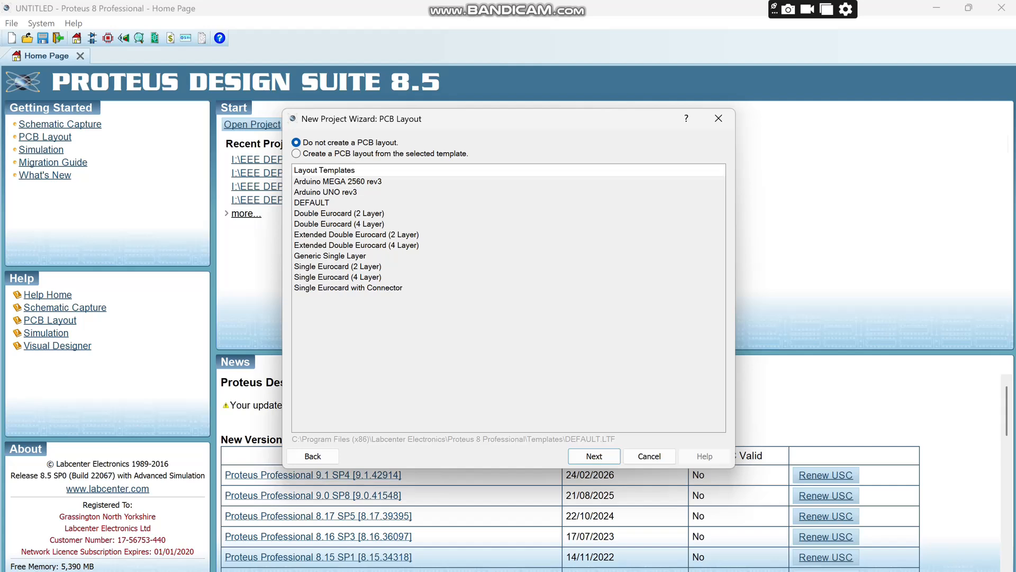
{"action": "key", "text": "alt+Tab"}
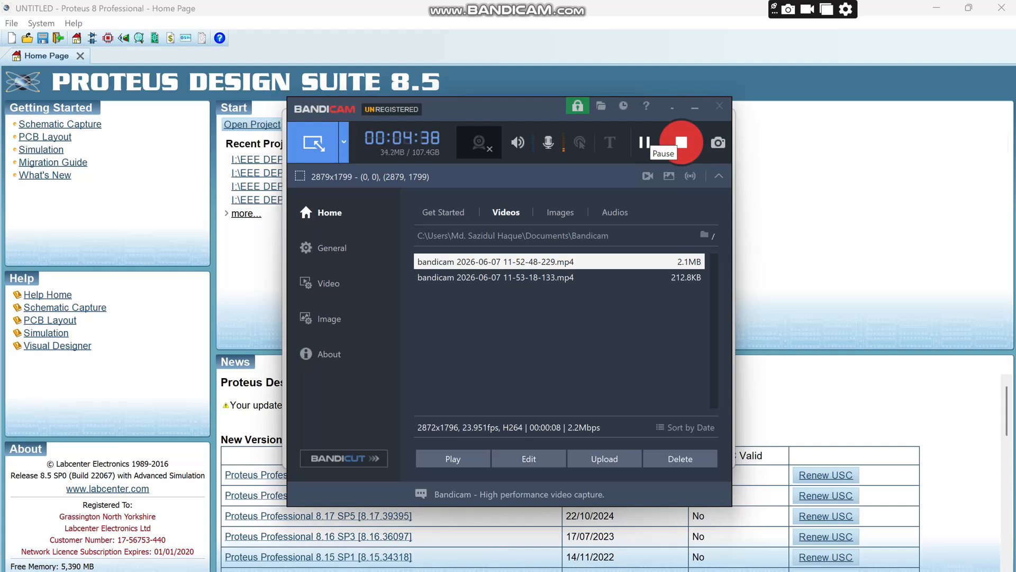
{"action": "left_click", "coordinate": [695, 107]}
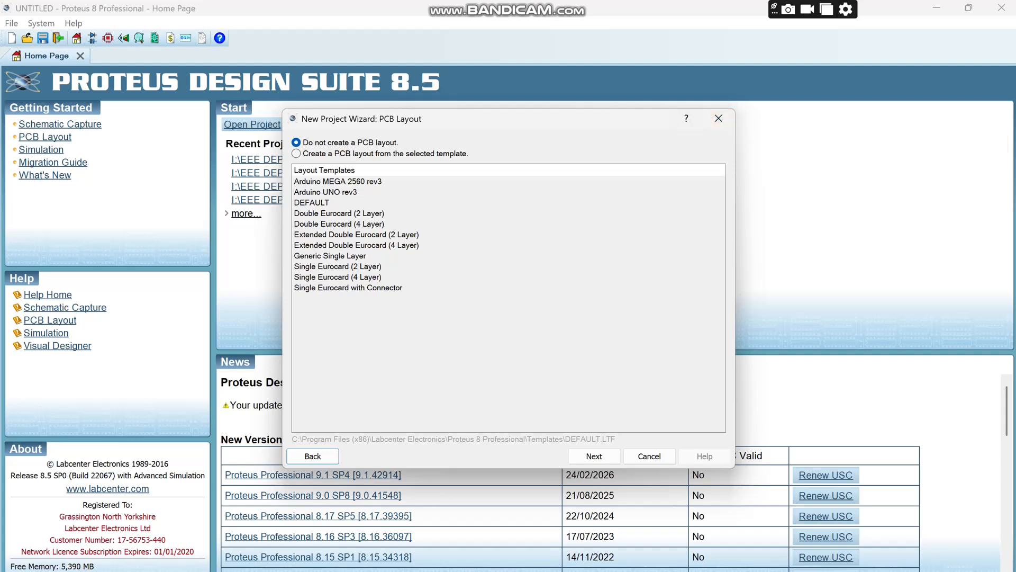
{"action": "mouse_move", "coordinate": [675, 571]}
{"action": "left_click", "coordinate": [675, 535]}
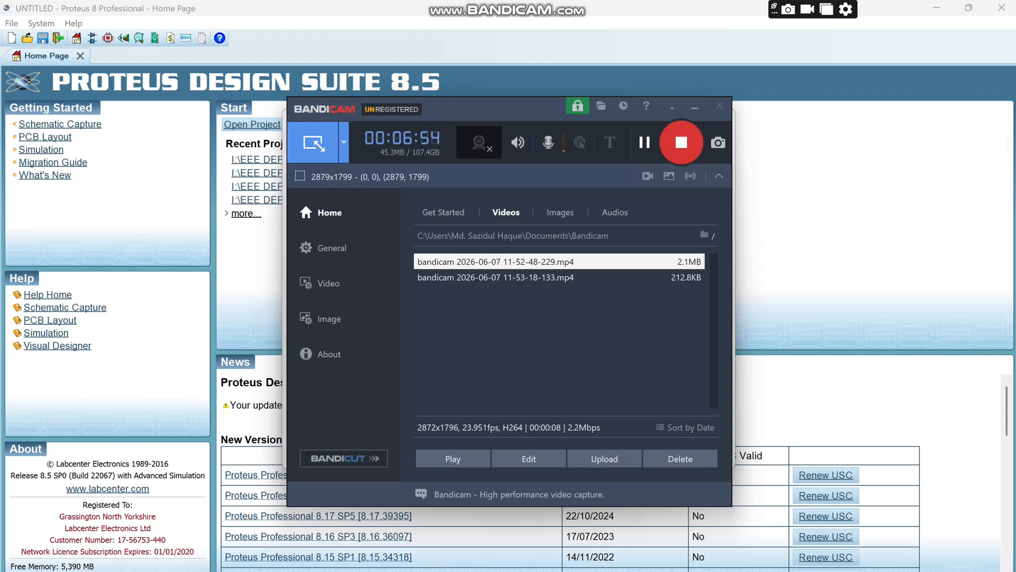
{"action": "left_click", "coordinate": [695, 106]}
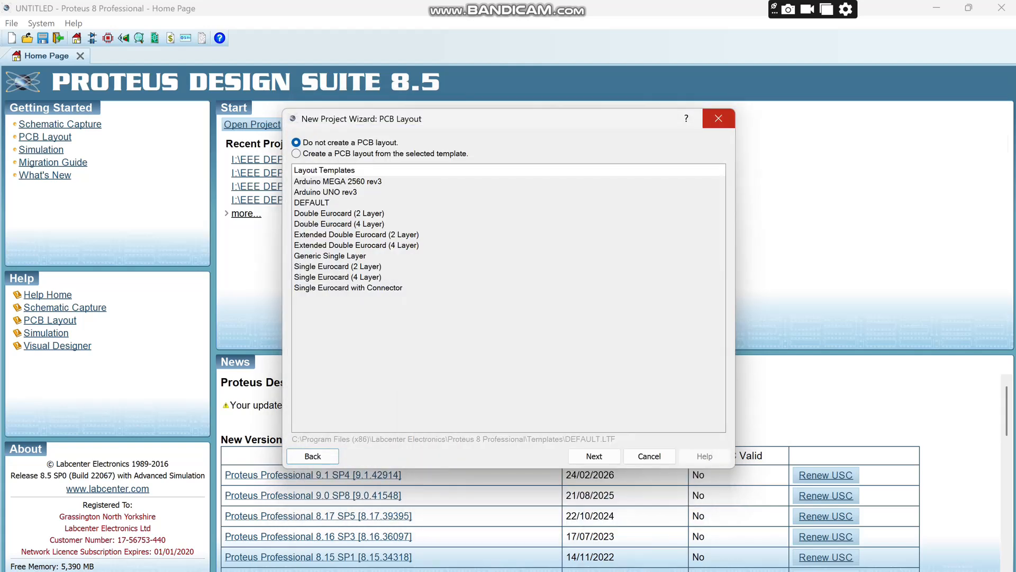
{"action": "left_click", "coordinate": [718, 118]}
Switch to PCB_document.docx in Word and review its pages from the SMT and THT comparison to the PCB layer diagram
{"action": "left_click", "coordinate": [936, 7]}
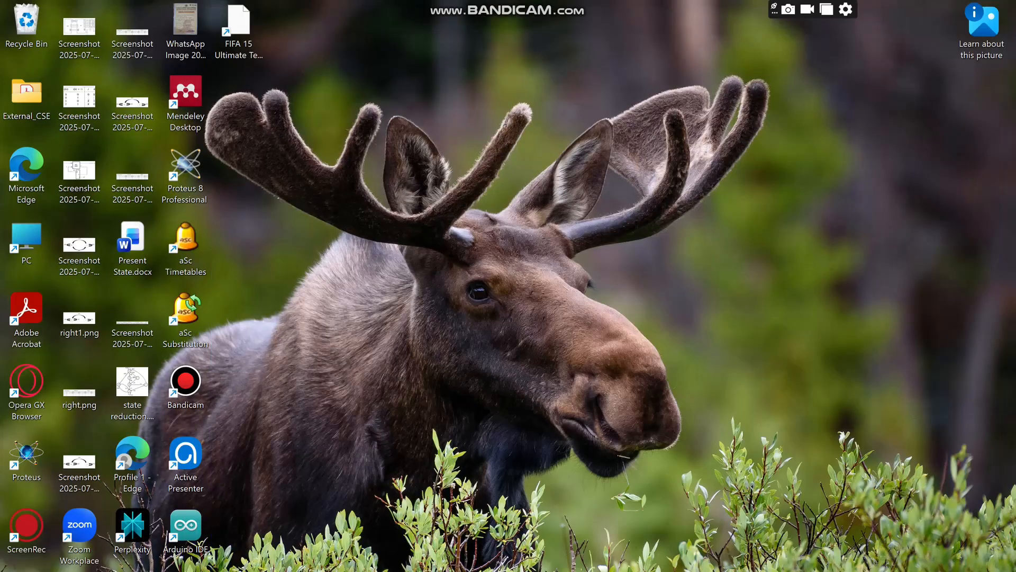
{"action": "left_click", "coordinate": [618, 508]}
{"action": "scroll", "coordinate": [502, 349], "scroll_direction": "down", "scroll_amount": 12}
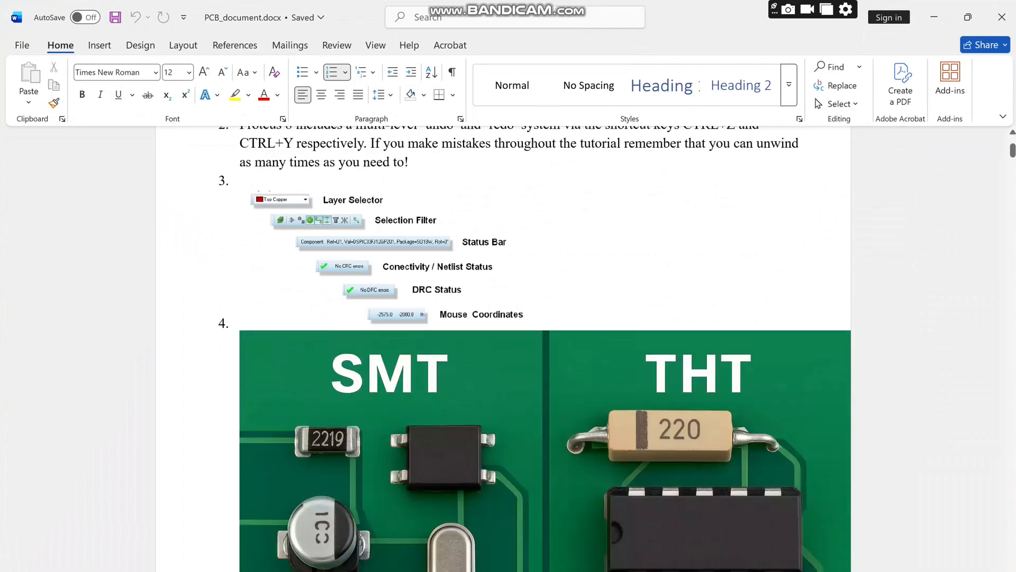
{"action": "scroll", "coordinate": [503, 350], "scroll_direction": "down", "scroll_amount": 20}
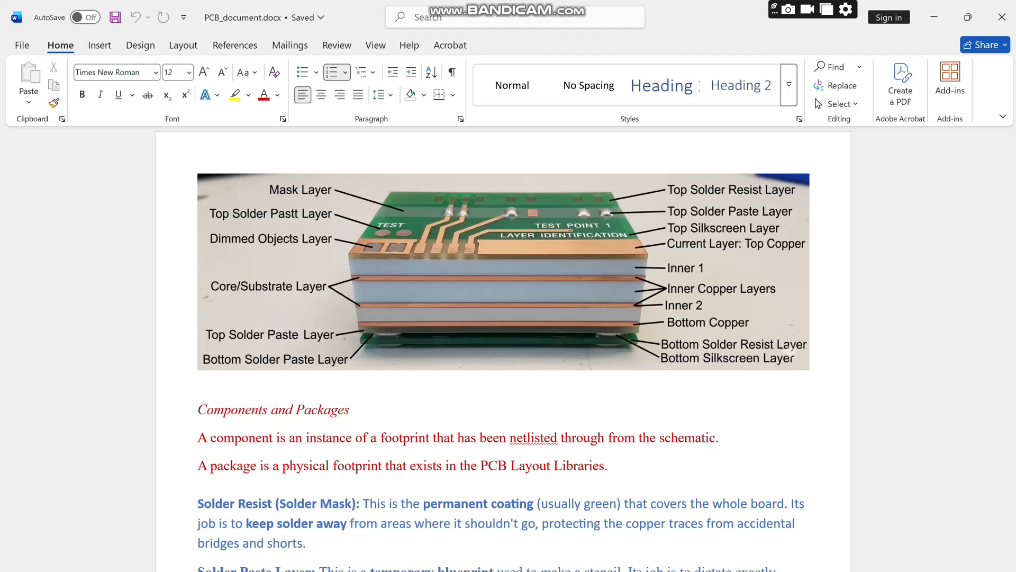
{"action": "key", "text": "alt+Tab"}
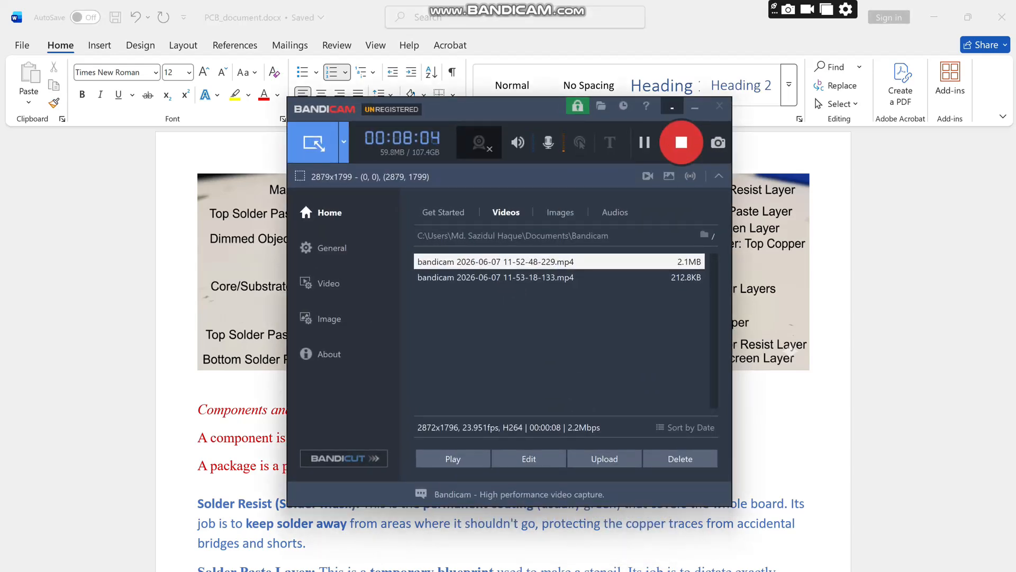
{"action": "left_click", "coordinate": [672, 107]}
Return to the numbered notes at the start of the document and review the pages down to the labelled circuit board picture
{"action": "scroll", "coordinate": [503, 317], "scroll_direction": "up", "scroll_amount": 6}
{"action": "scroll", "coordinate": [503, 318], "scroll_direction": "up", "scroll_amount": 20}
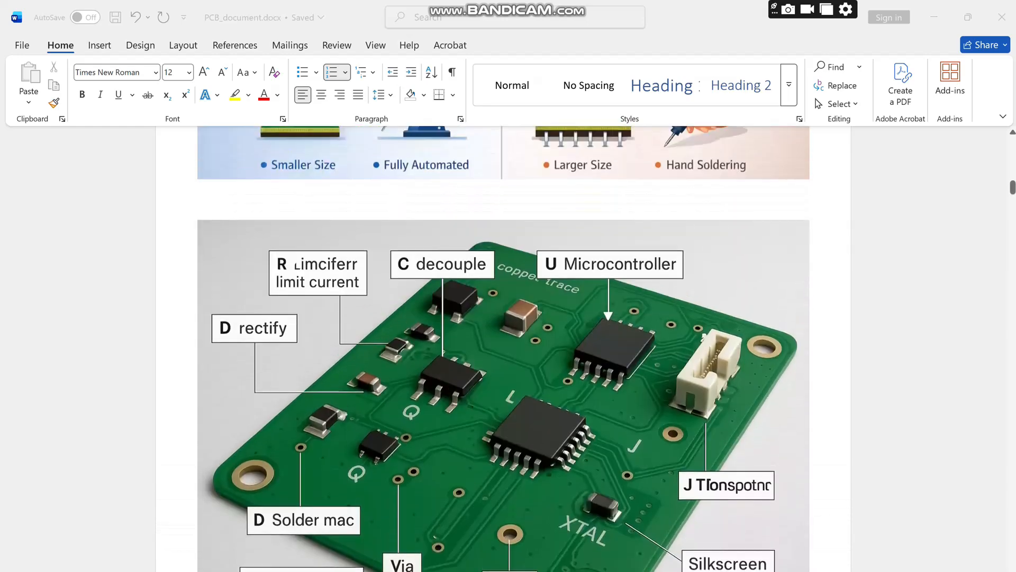
{"action": "scroll", "coordinate": [503, 318], "scroll_direction": "up", "scroll_amount": 2}
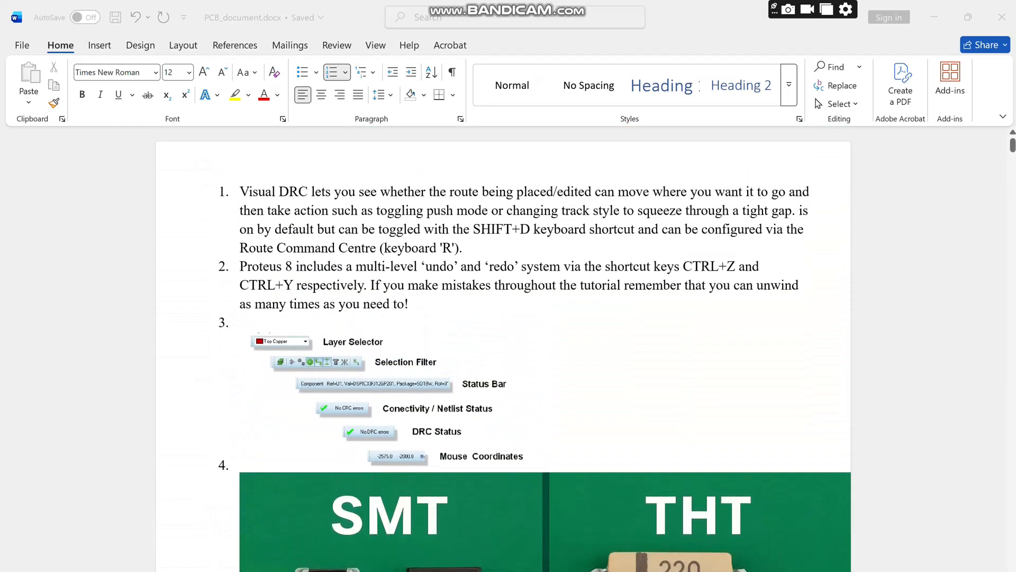
{"action": "scroll", "coordinate": [503, 349], "scroll_direction": "down", "scroll_amount": 1}
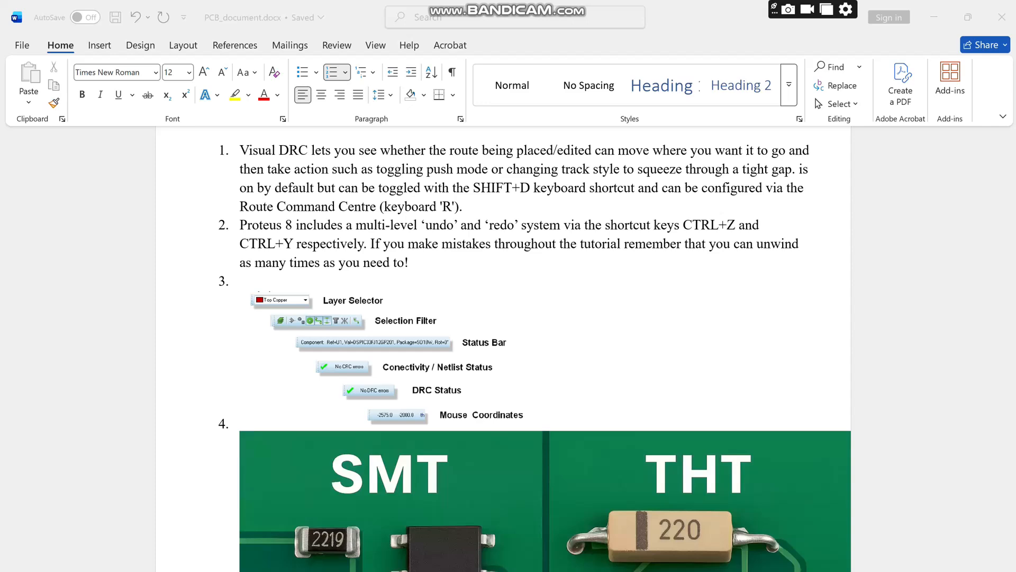
{"action": "scroll", "coordinate": [503, 349], "scroll_direction": "down", "scroll_amount": 15}
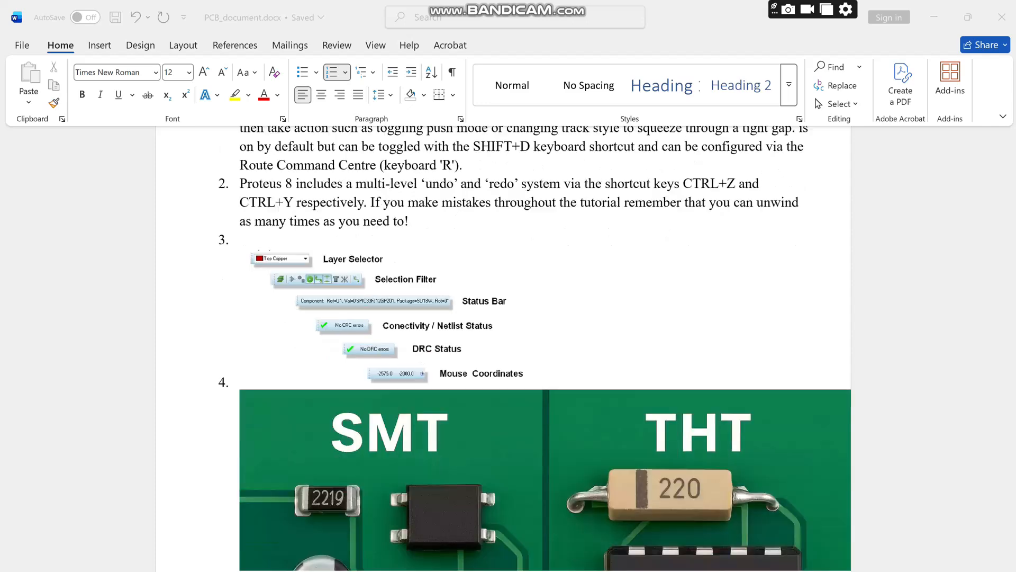
{"action": "scroll", "coordinate": [502, 350], "scroll_direction": "down", "scroll_amount": 3}
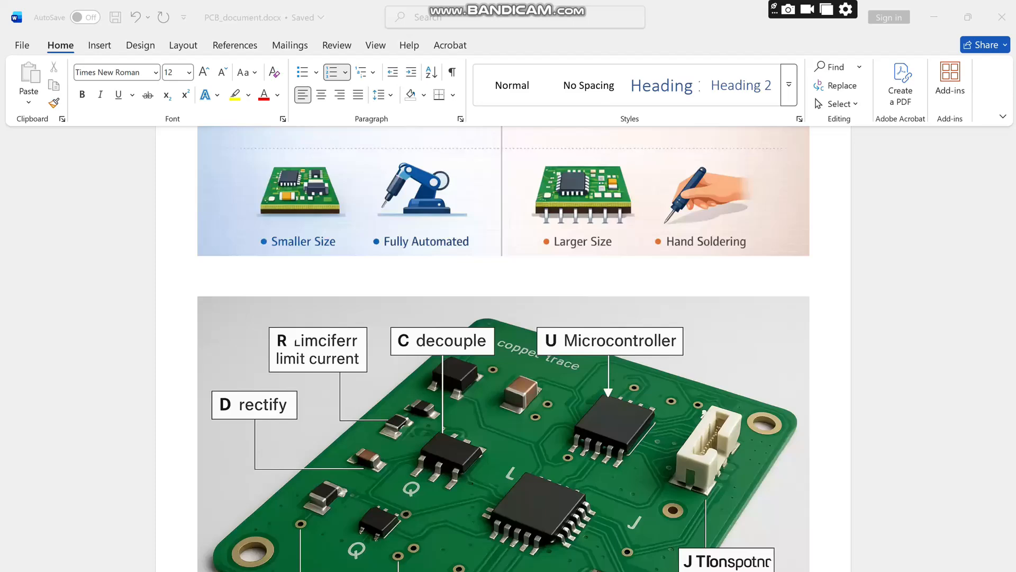
Switch from Word to Proteus and browse for an existing project in I:\EEE DEPT\26_SP\EEE-3508\proteus_files
{"action": "left_click", "coordinate": [934, 18]}
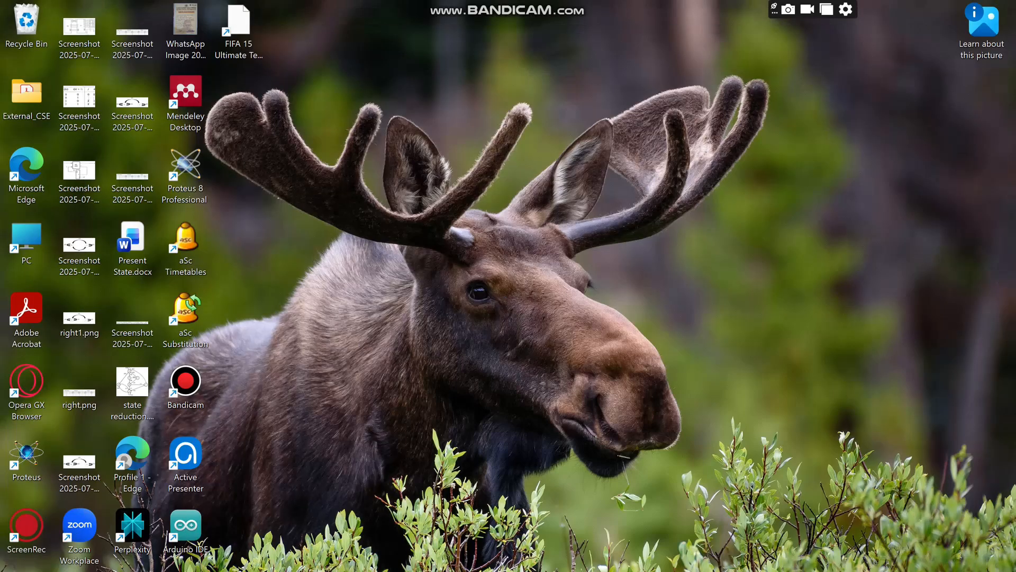
{"action": "left_click", "coordinate": [767, 570]}
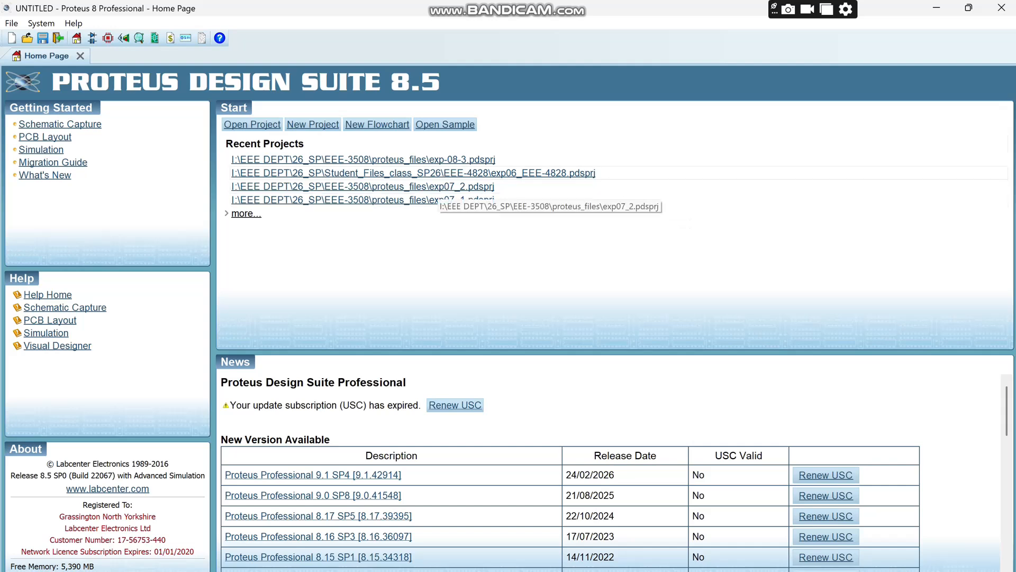
{"action": "left_click", "coordinate": [252, 125]}
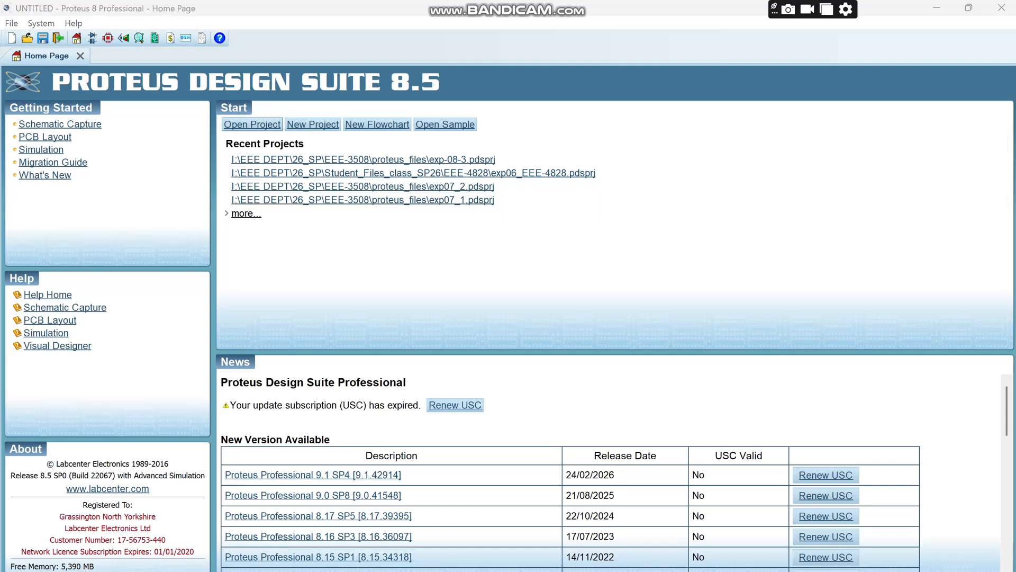
{"action": "scroll", "coordinate": [392, 339], "scroll_direction": "right", "scroll_amount": 1}
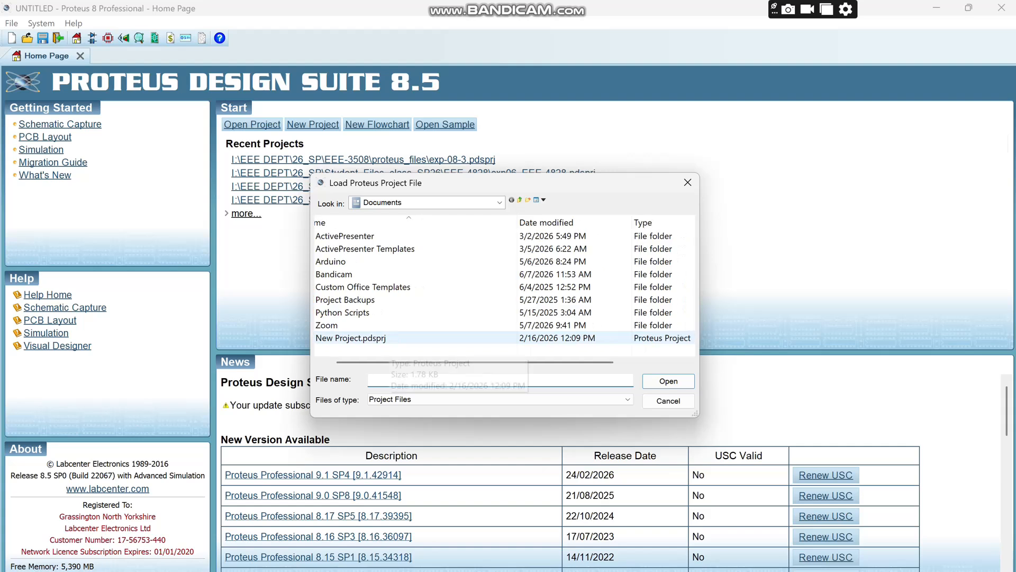
{"action": "scroll", "coordinate": [392, 338], "scroll_direction": "left", "scroll_amount": 1}
{"action": "left_click", "coordinate": [499, 203]}
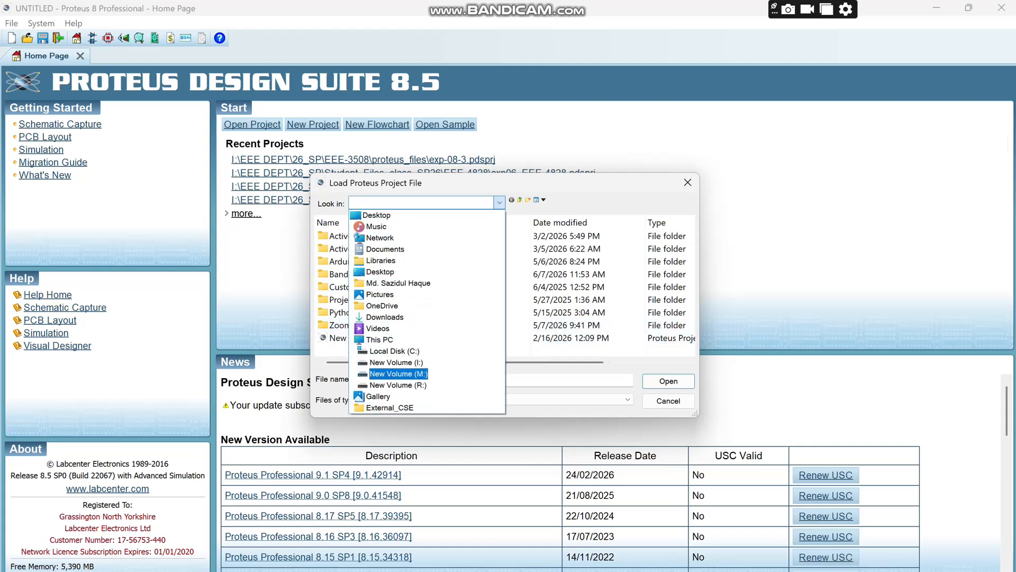
{"action": "left_click", "coordinate": [396, 362]}
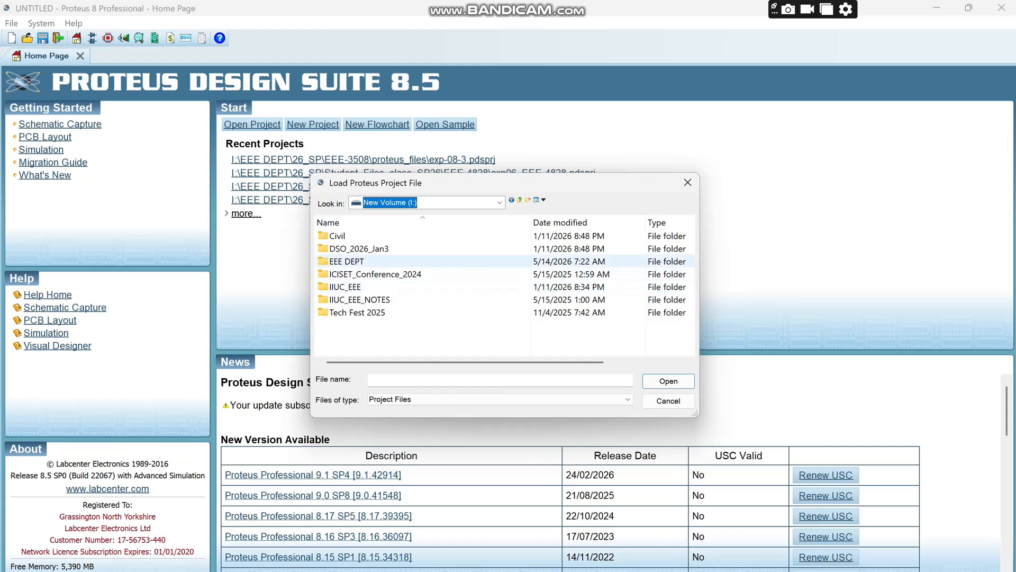
{"action": "double_click", "coordinate": [344, 261]}
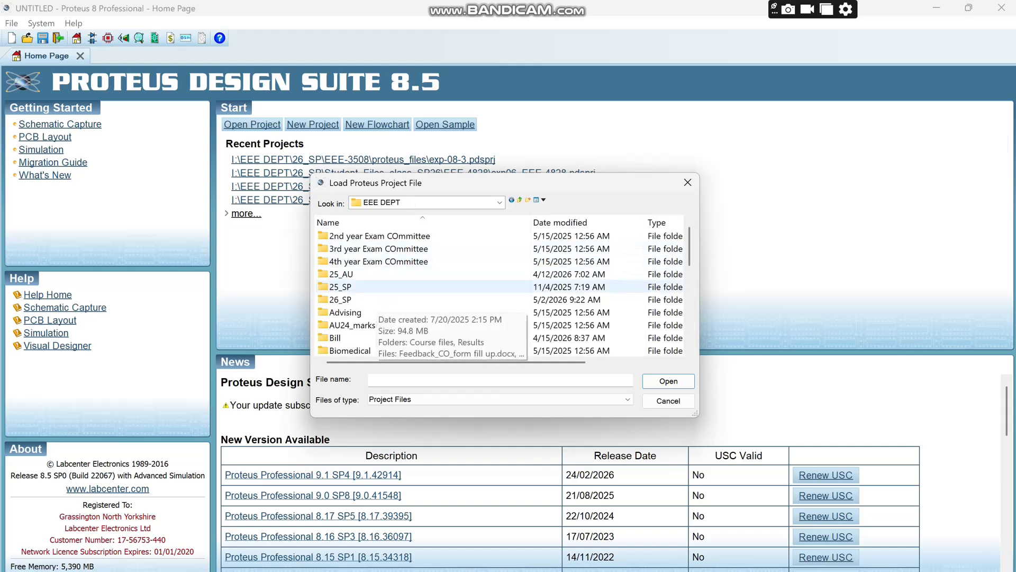
{"action": "double_click", "coordinate": [350, 299]}
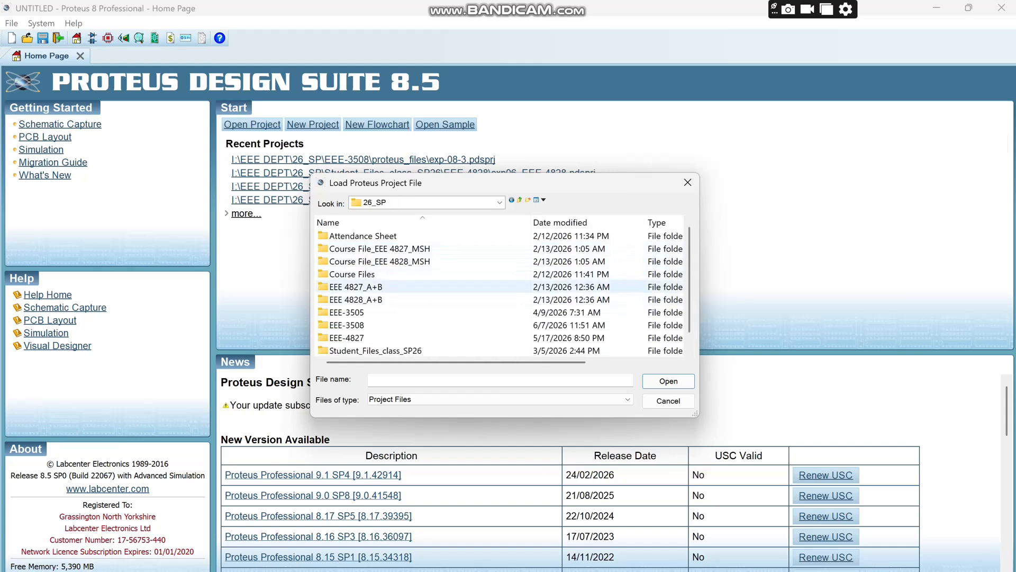
{"action": "double_click", "coordinate": [347, 324]}
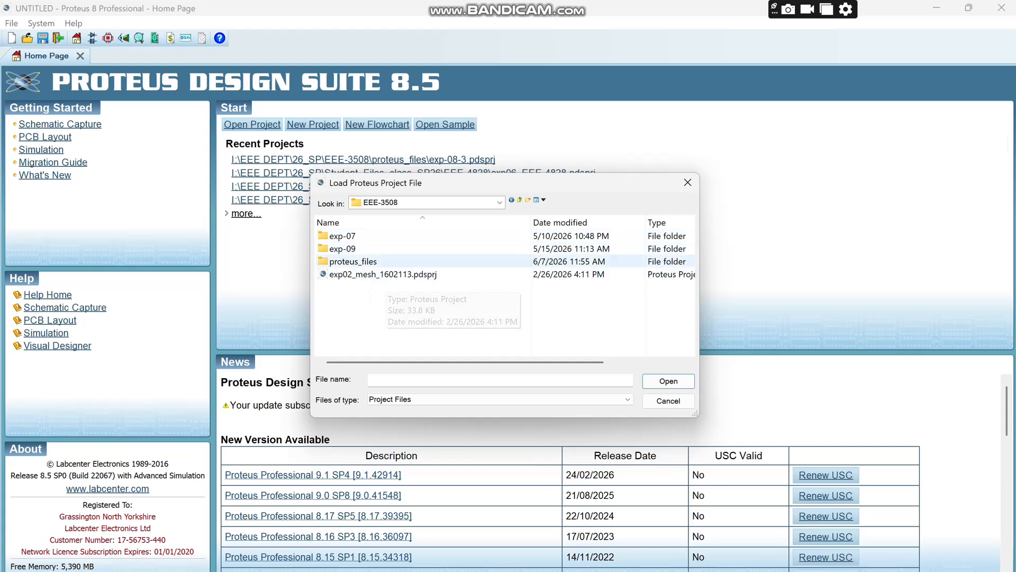
{"action": "double_click", "coordinate": [353, 261]}
Open the project exp08_1_PCB.pdsprj from the proteus_files folder
{"action": "scroll", "coordinate": [408, 301], "scroll_direction": "down", "scroll_amount": 5}
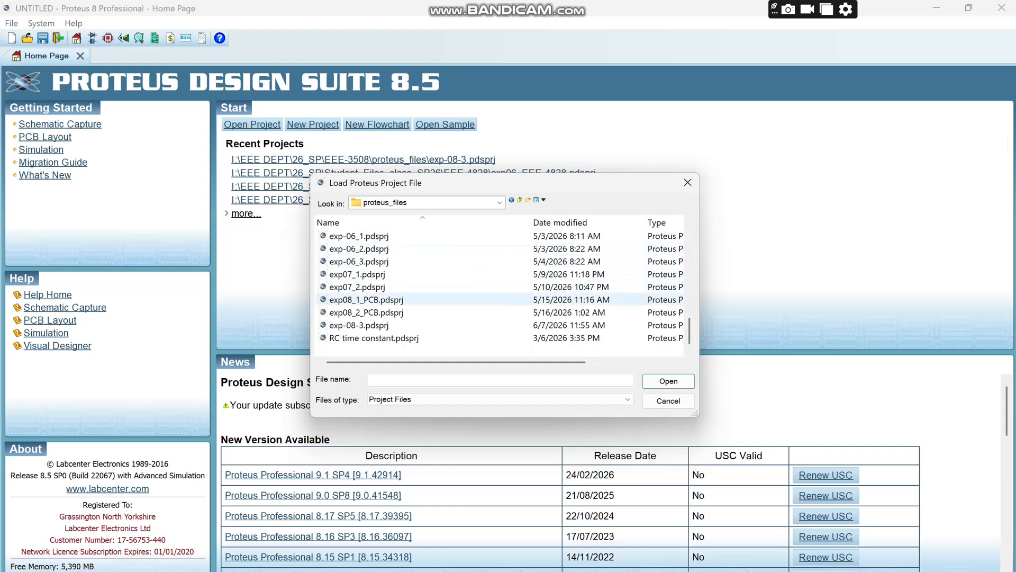
{"action": "scroll", "coordinate": [415, 300], "scroll_direction": "down", "scroll_amount": 1}
{"action": "left_click", "coordinate": [386, 312]}
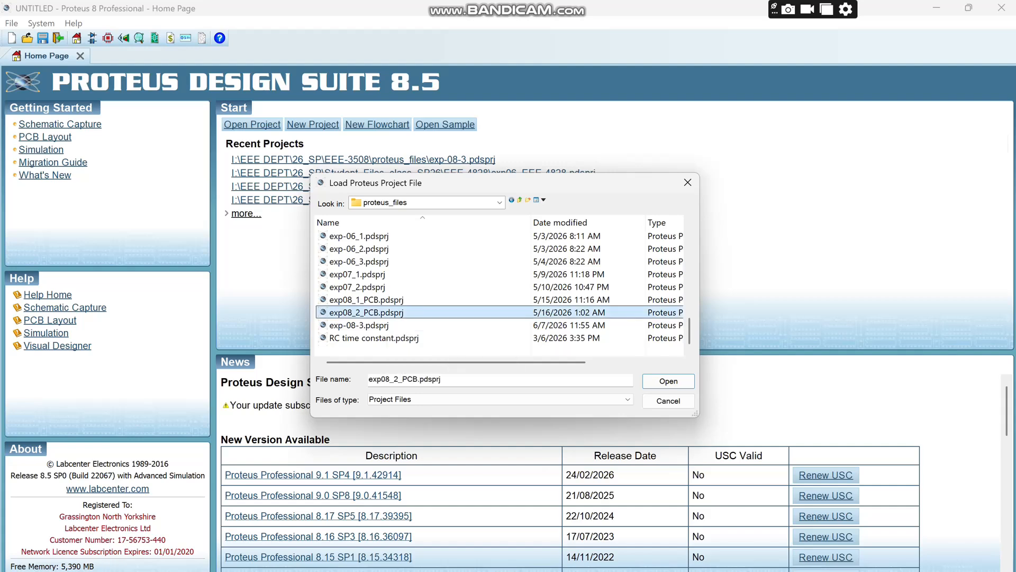
{"action": "left_click", "coordinate": [387, 301]}
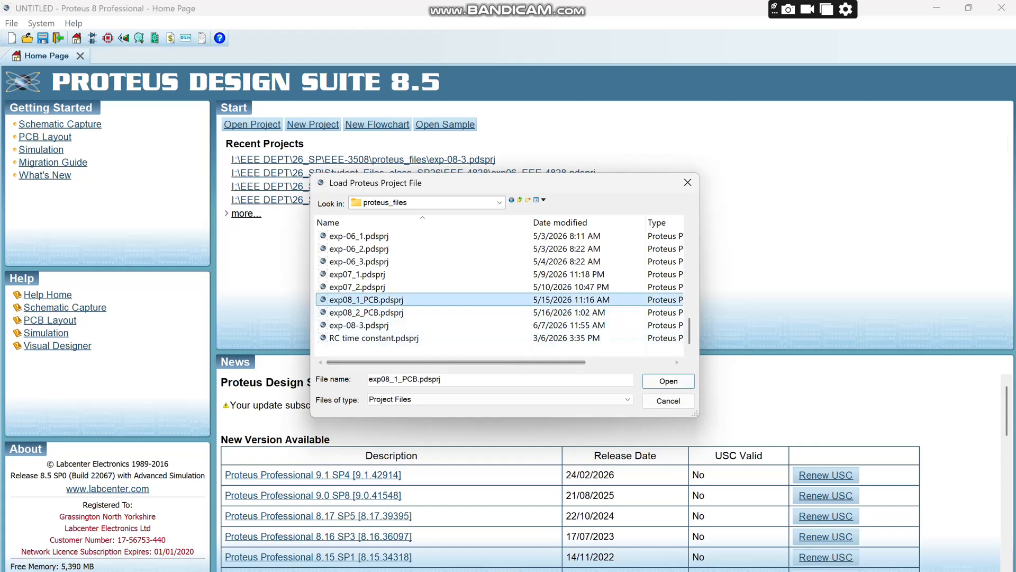
{"action": "left_click", "coordinate": [668, 381]}
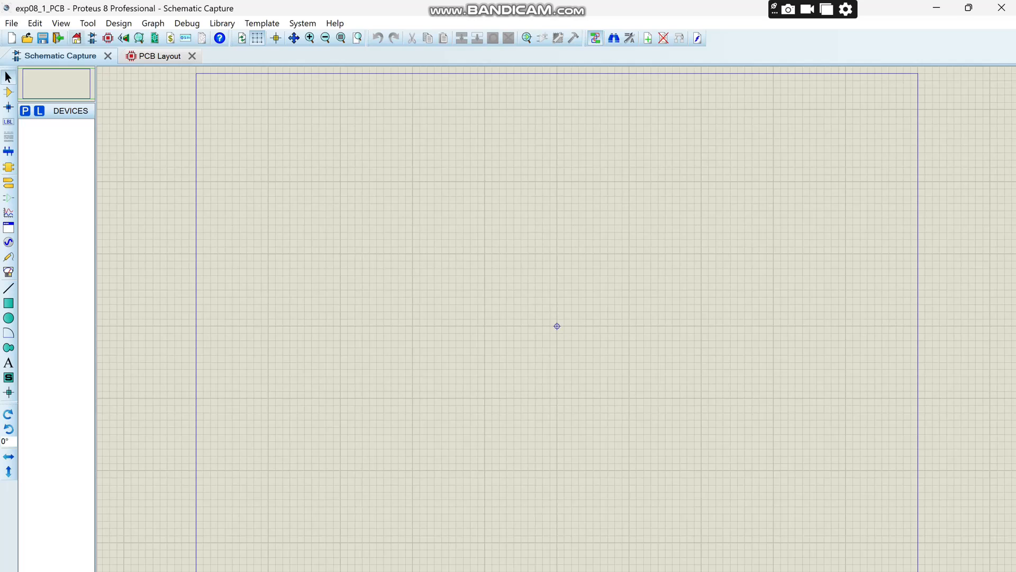
Open the project exp08_2_PCB in place of the current exp08_1_PCB project
{"action": "key", "text": "alt+f"}
{"action": "key", "text": "Right"}
{"action": "key", "text": "Left"}
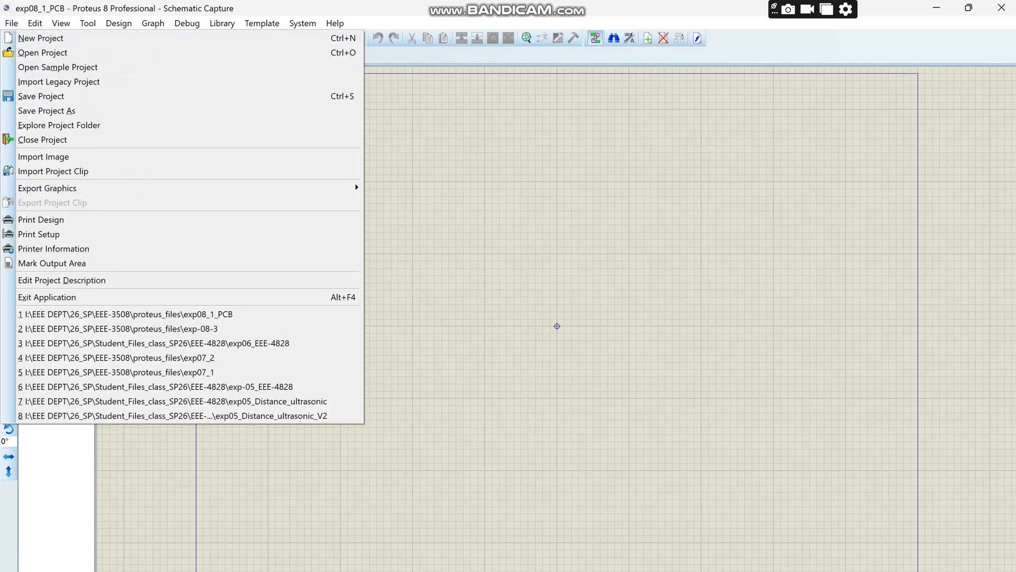
{"action": "key", "text": "Down"}
{"action": "key", "text": "Return"}
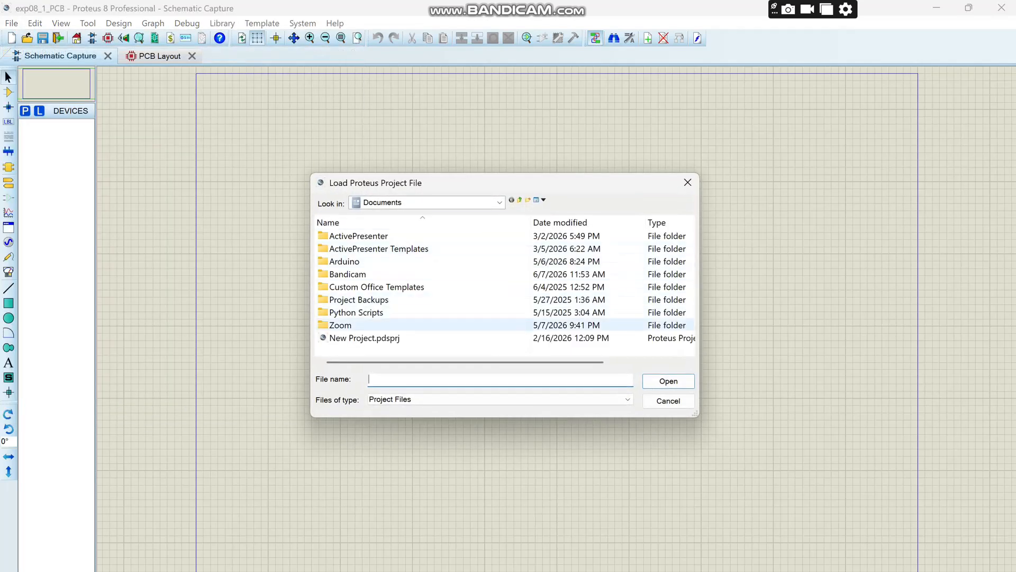
{"action": "left_click", "coordinate": [427, 202]}
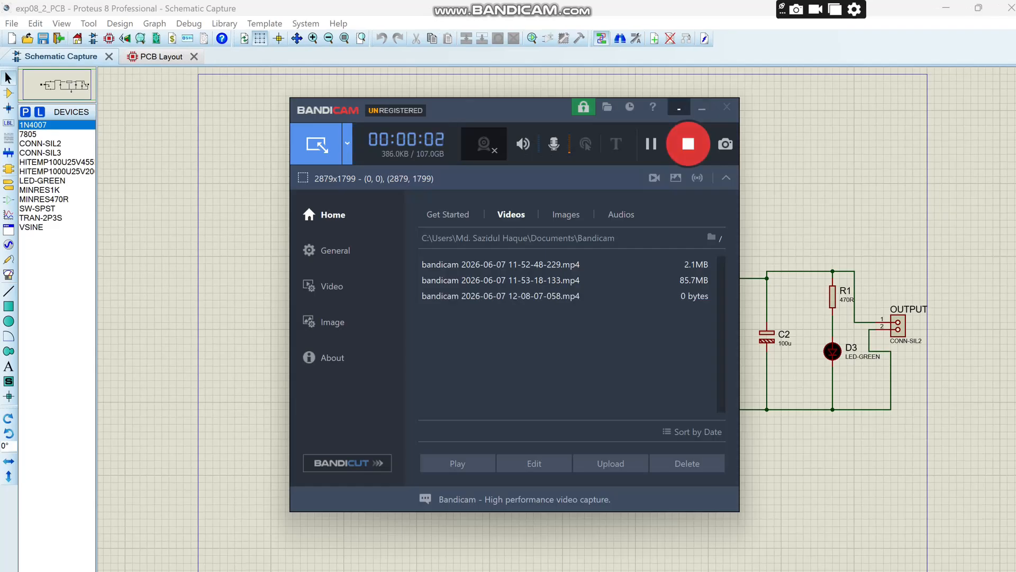
{"action": "left_click", "coordinate": [702, 108]}
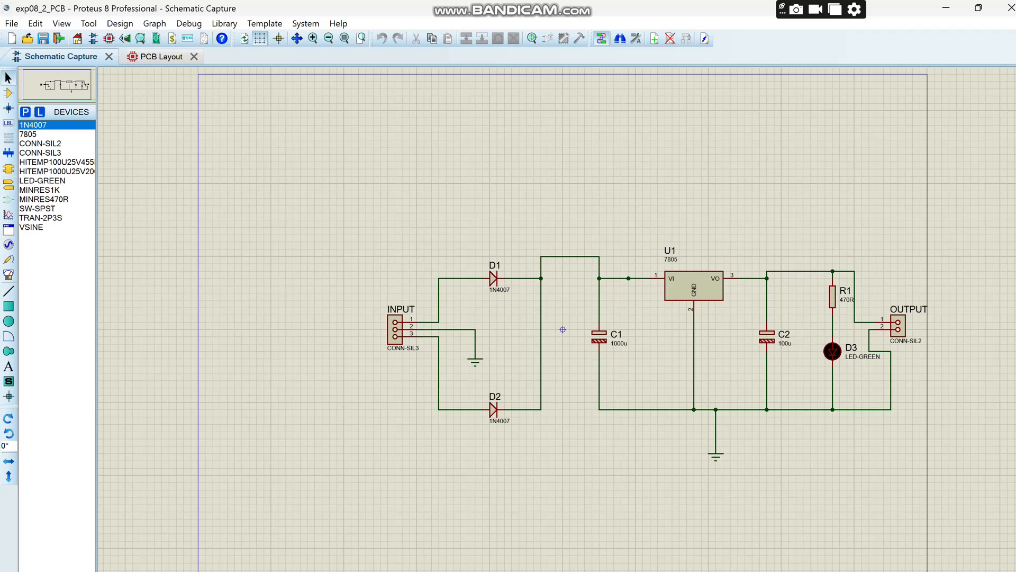
Show the PCB layout of the rectifier, activate component placement mode and examine the layout tools such as the Auto-placer
{"action": "left_click", "coordinate": [161, 57]}
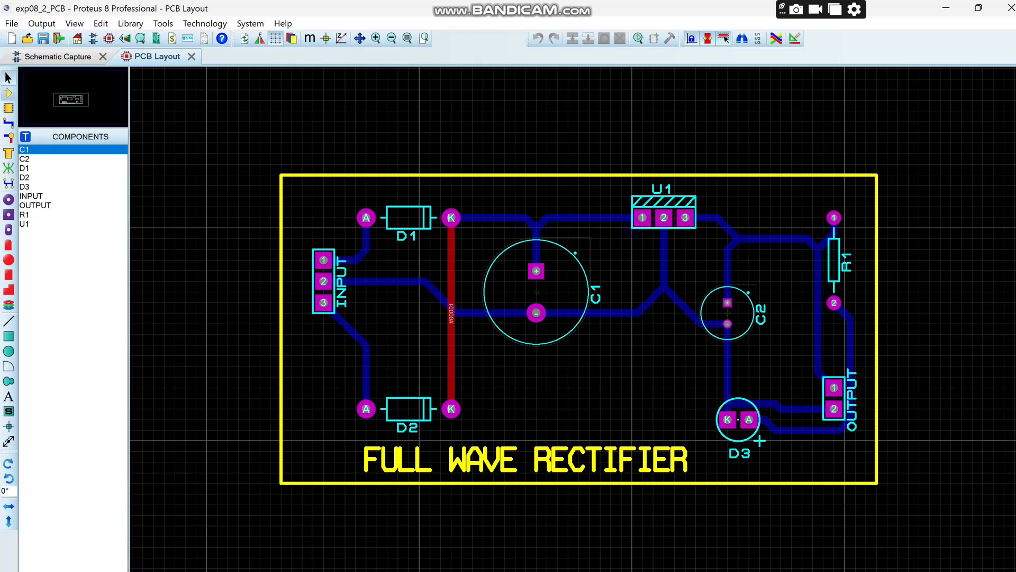
{"action": "left_click", "coordinate": [8, 92]}
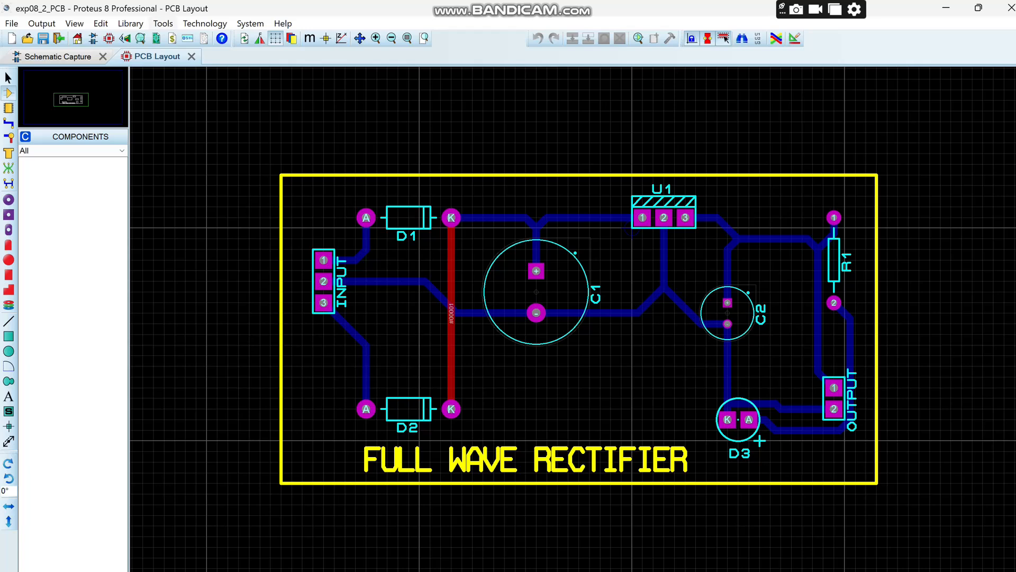
{"action": "left_click", "coordinate": [163, 23]}
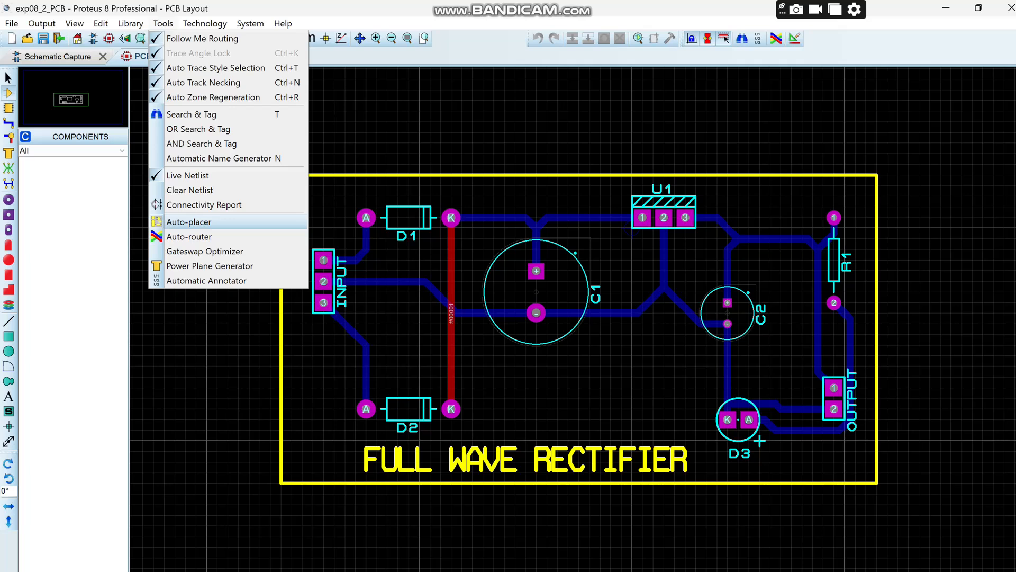
{"action": "key", "text": "Escape"}
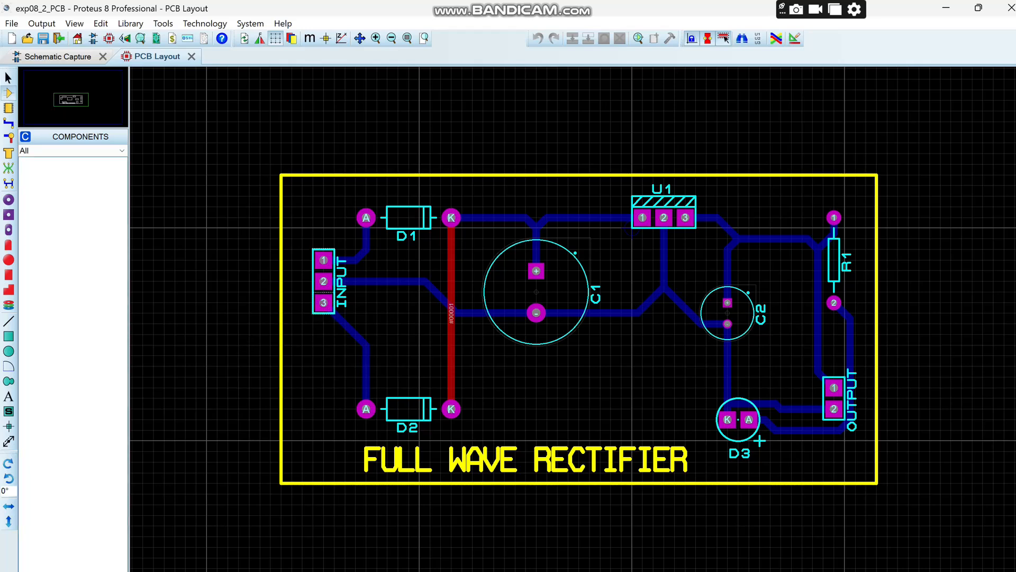
Activate track mode with the DEFAULT trace style and try to start a trace from pin 3 of the INPUT connector
{"action": "left_click", "coordinate": [9, 123]}
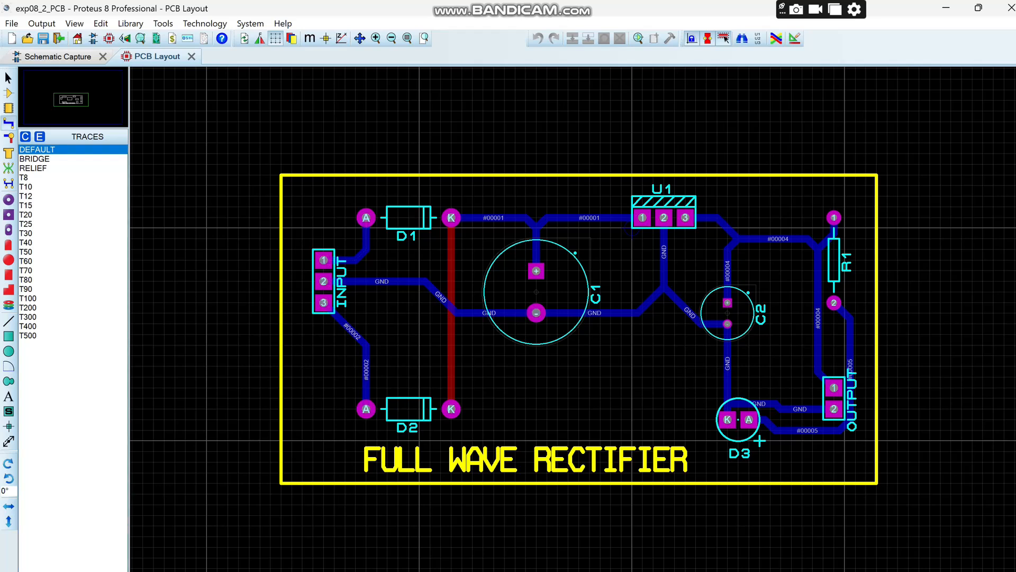
{"action": "left_click", "coordinate": [324, 302]}
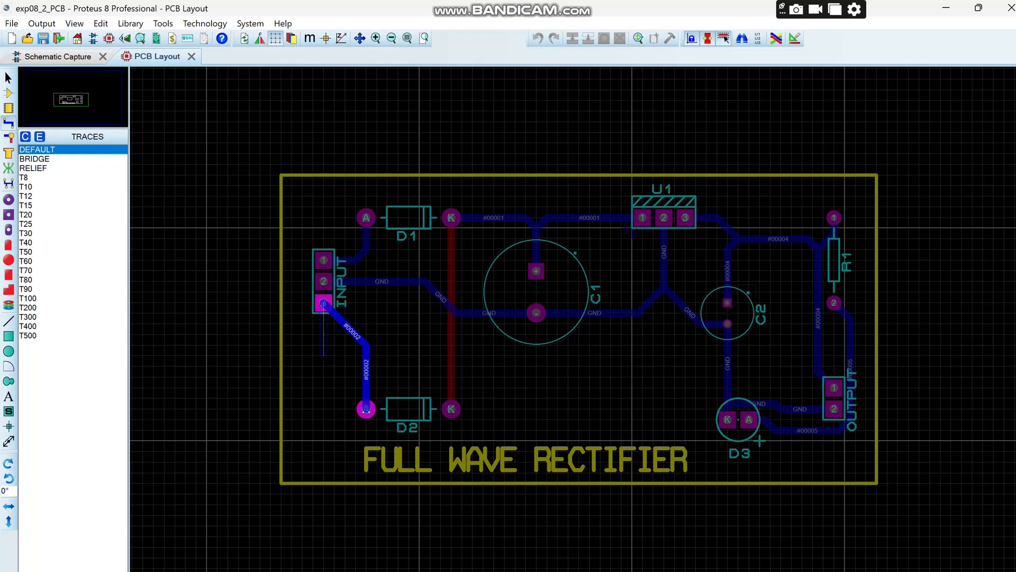
{"action": "scroll", "coordinate": [324, 369], "scroll_direction": "up", "scroll_amount": 5}
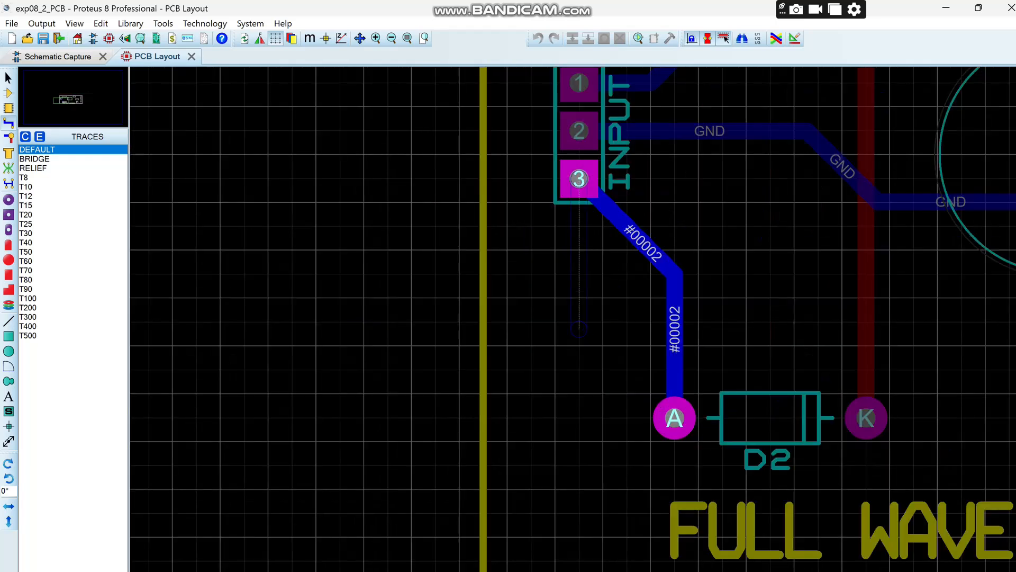
{"action": "scroll", "coordinate": [578, 326], "scroll_direction": "down", "scroll_amount": 1}
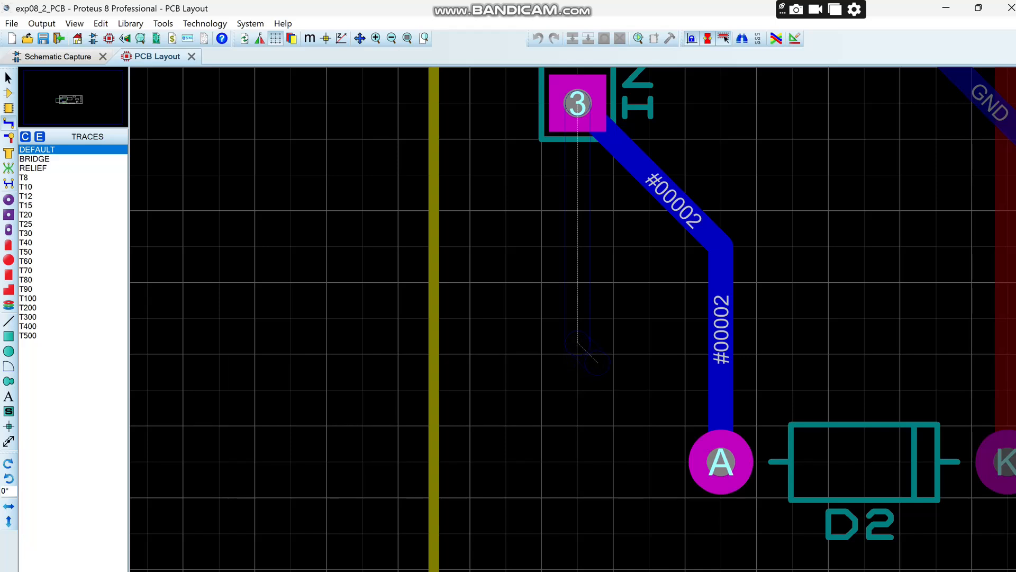
{"action": "scroll", "coordinate": [588, 355], "scroll_direction": "down", "scroll_amount": 2}
{"action": "key", "text": "Escape"}
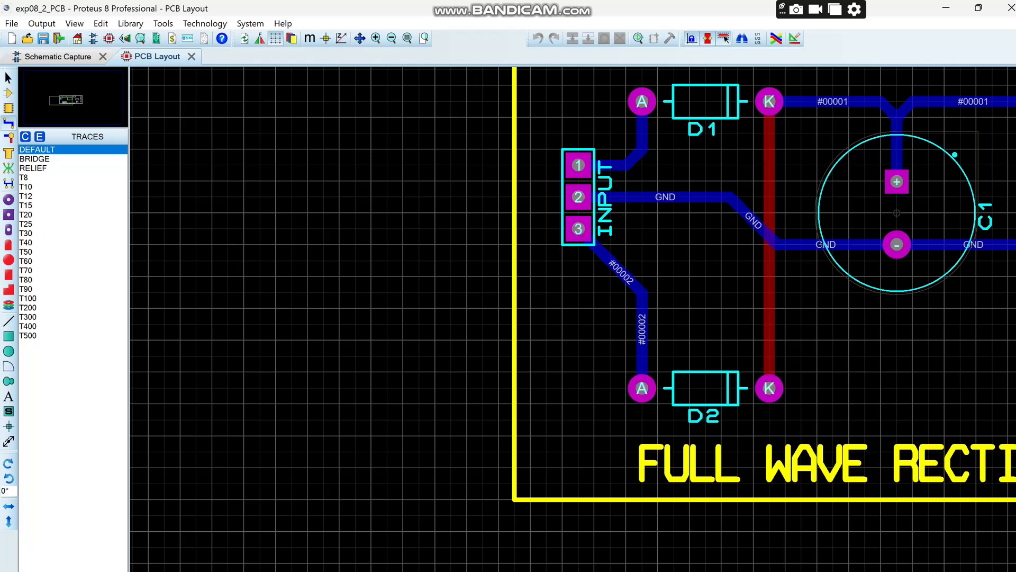
Set the active layer to Top Copper and try a trace from pin 3 of the INPUT connector
{"action": "left_click", "coordinate": [40, 570]}
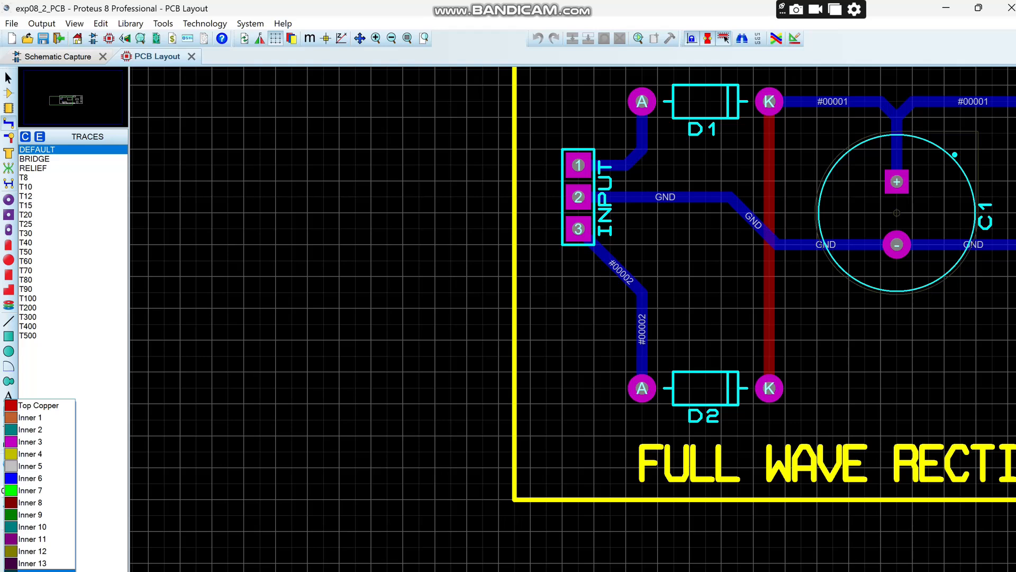
{"action": "key", "text": "Return"}
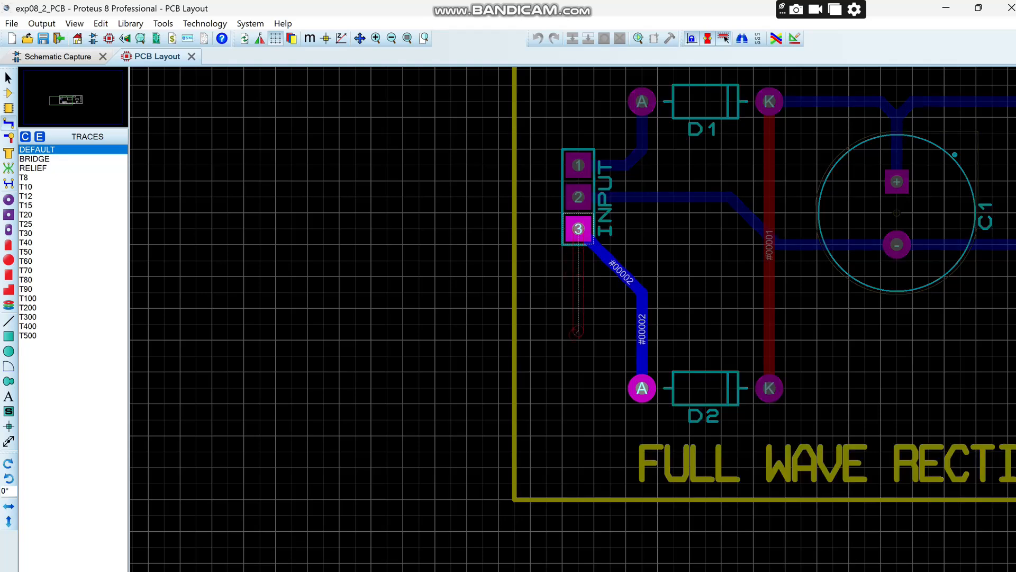
{"action": "scroll", "coordinate": [578, 342], "scroll_direction": "up", "scroll_amount": 4}
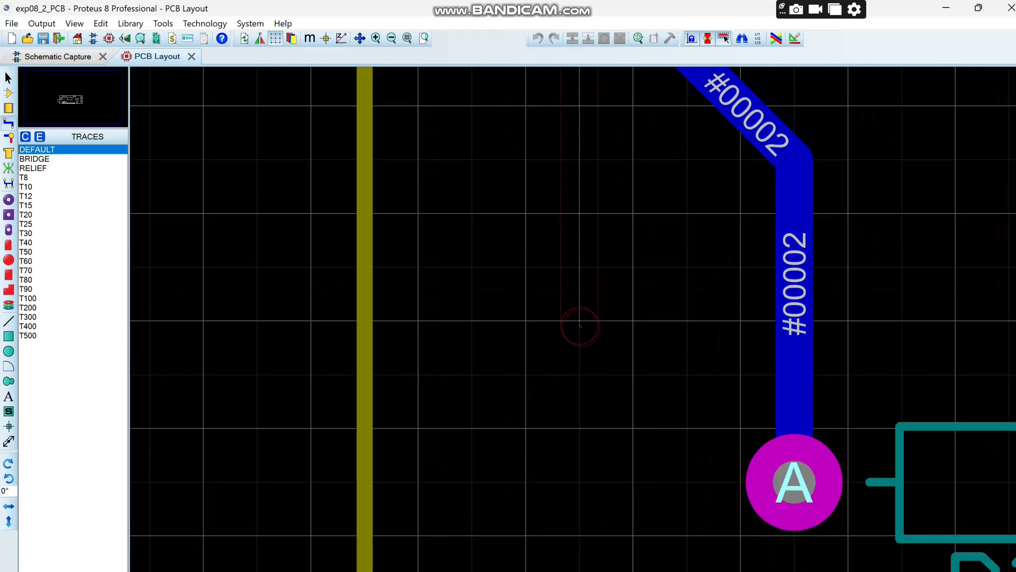
{"action": "scroll", "coordinate": [579, 329], "scroll_direction": "down", "scroll_amount": 3}
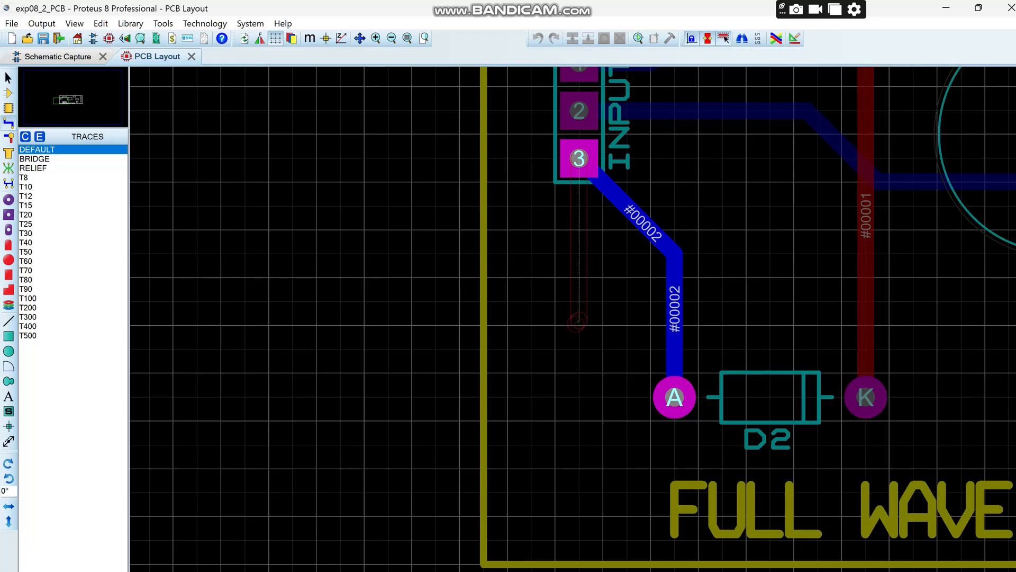
{"action": "scroll", "coordinate": [578, 320], "scroll_direction": "up", "scroll_amount": 2}
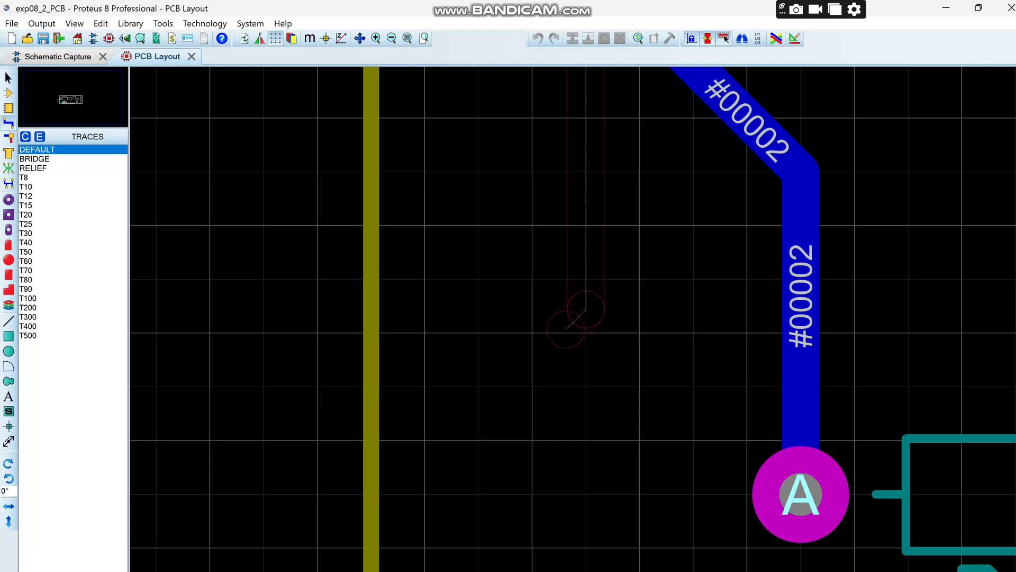
{"action": "key", "text": "Escape"}
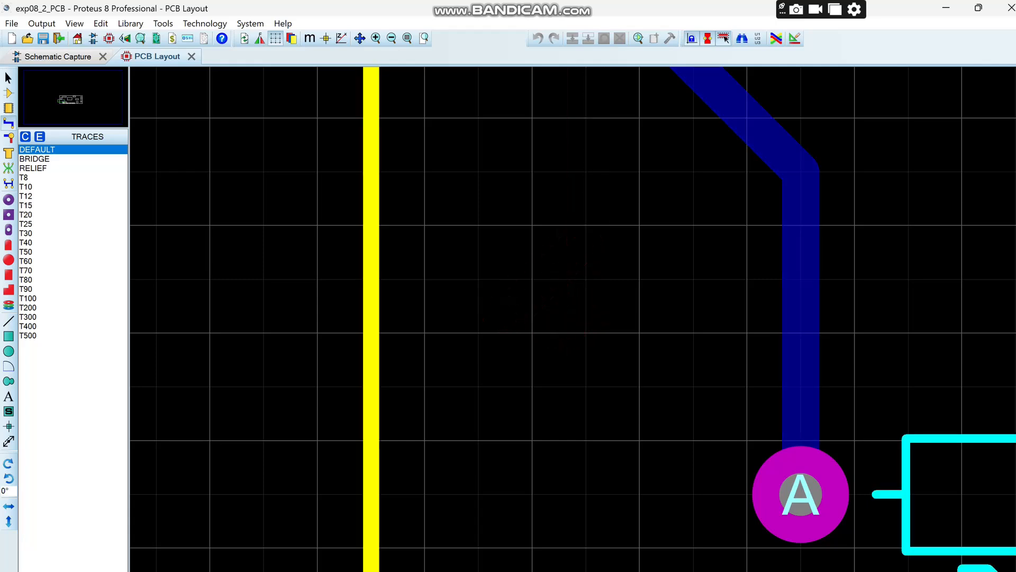
Open the Design Rule Manager, examine the clearances of the DEFAULT rule beside the board layout, and close it
{"action": "scroll", "coordinate": [579, 329], "scroll_direction": "down", "scroll_amount": 5}
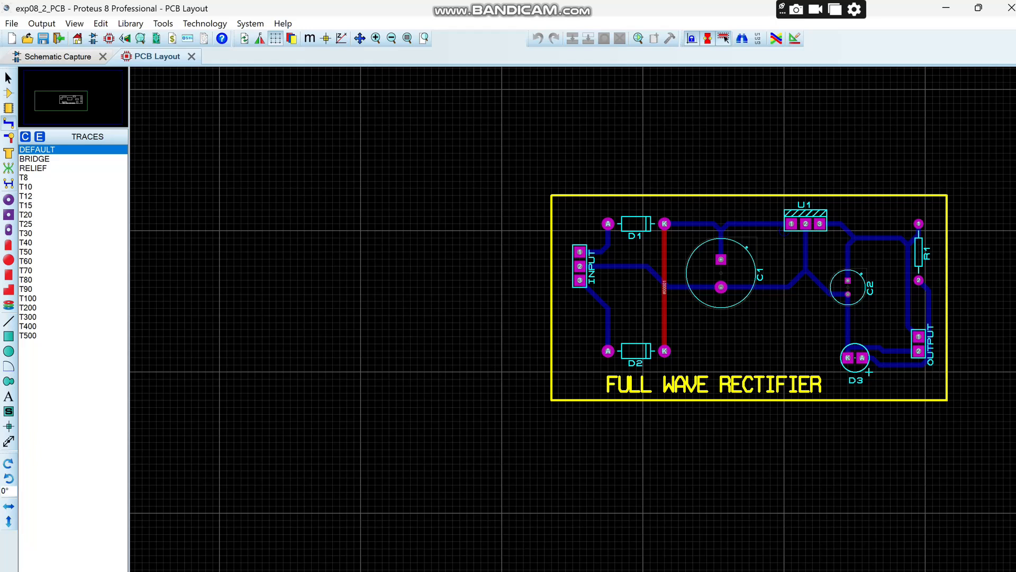
{"action": "key", "text": "alt+Tab"}
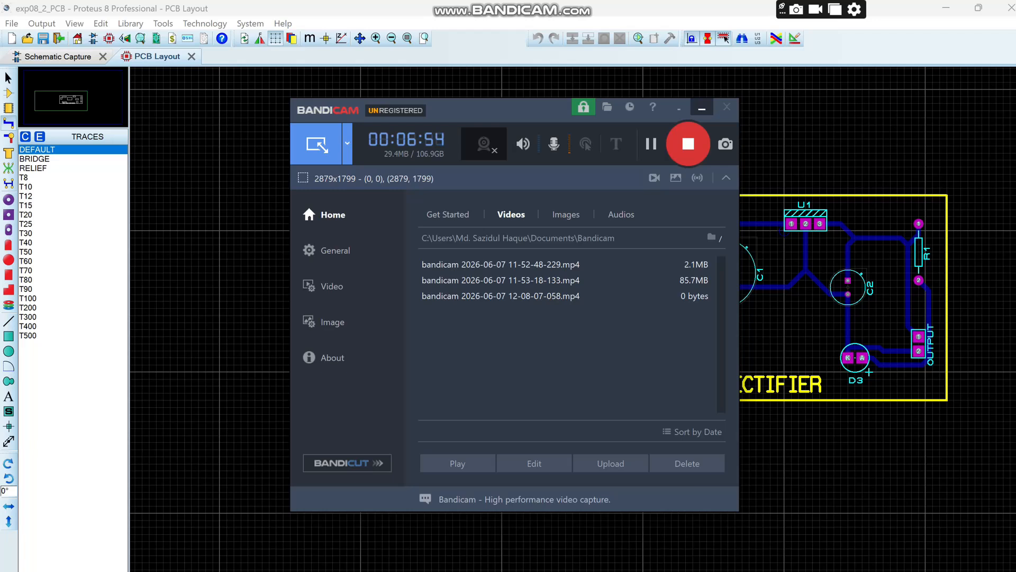
{"action": "left_click", "coordinate": [701, 108]}
{"action": "left_click", "coordinate": [205, 23]}
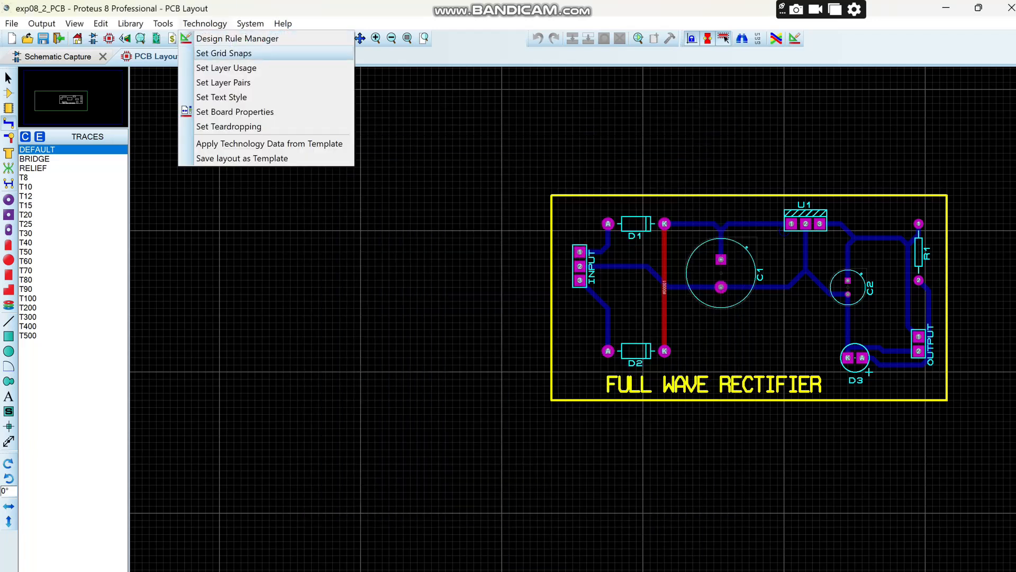
{"action": "left_click", "coordinate": [238, 37]}
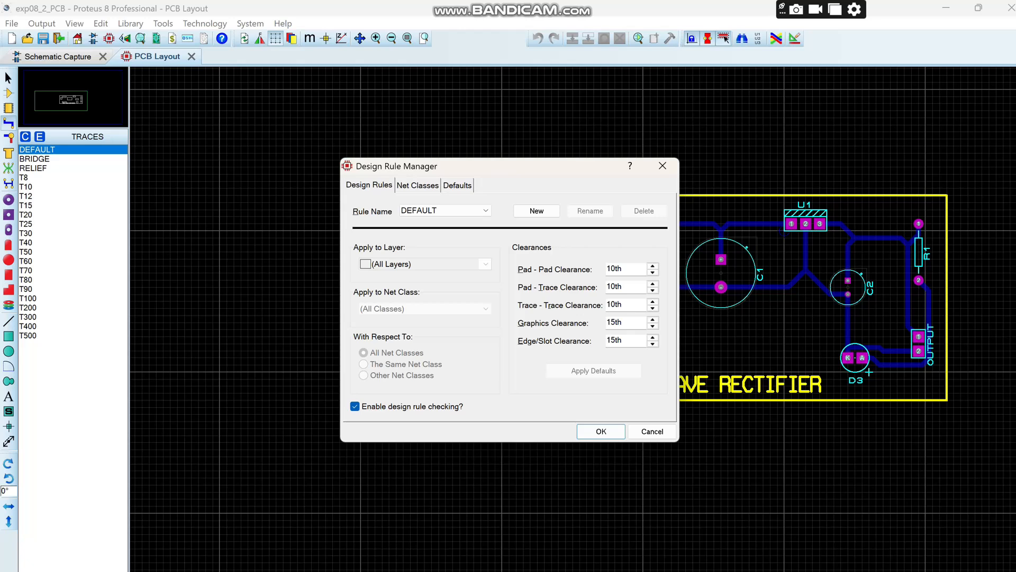
{"action": "left_click_drag", "start_coordinate": [574, 165], "coordinate": [406, 146]}
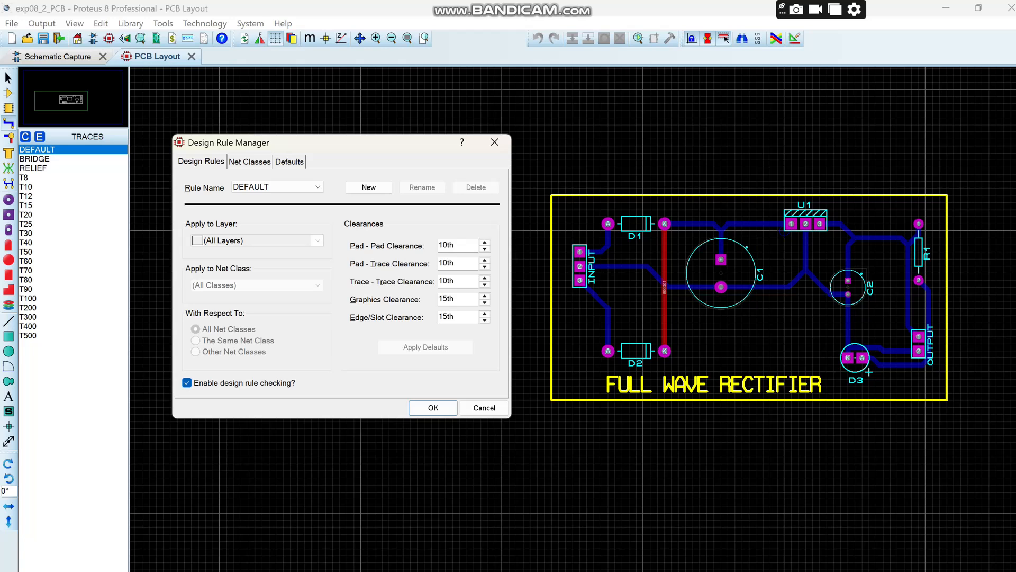
{"action": "left_click", "coordinate": [495, 142]}
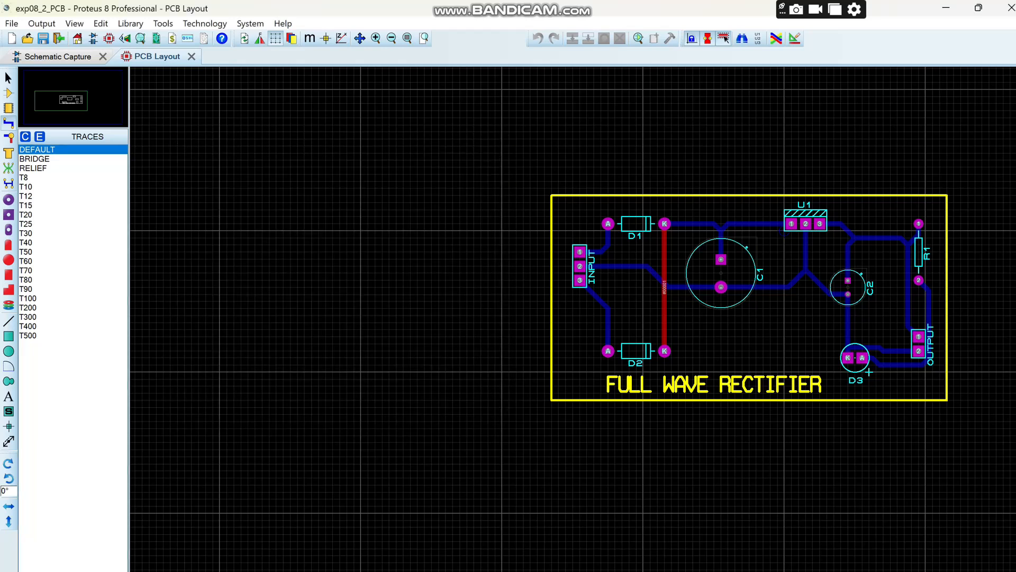
Compare the circular and square through-hole pad styles and place a C-40-15 circular pad above the INPUT connector
{"action": "left_click", "coordinate": [9, 200]}
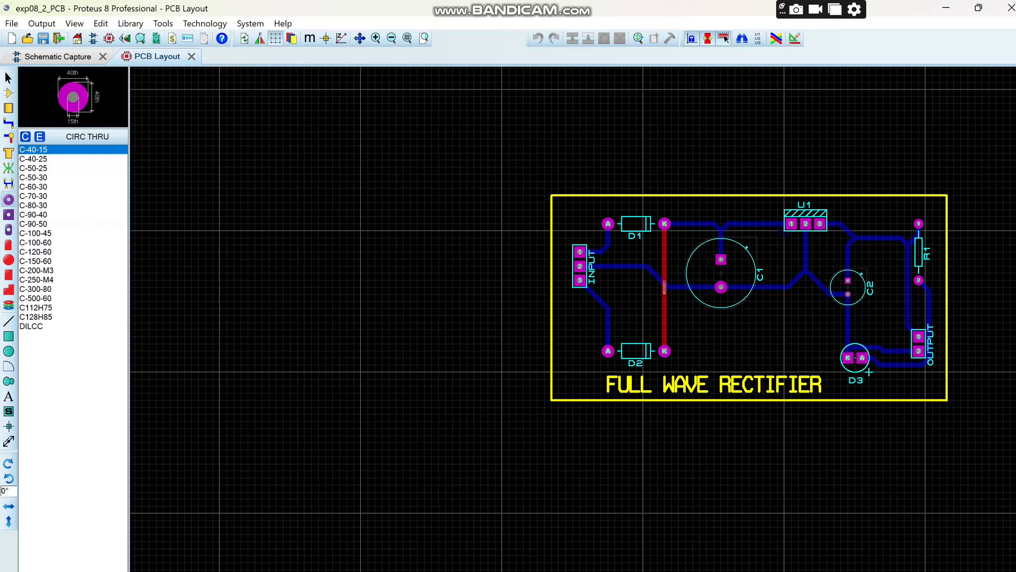
{"action": "left_click", "coordinate": [8, 214]}
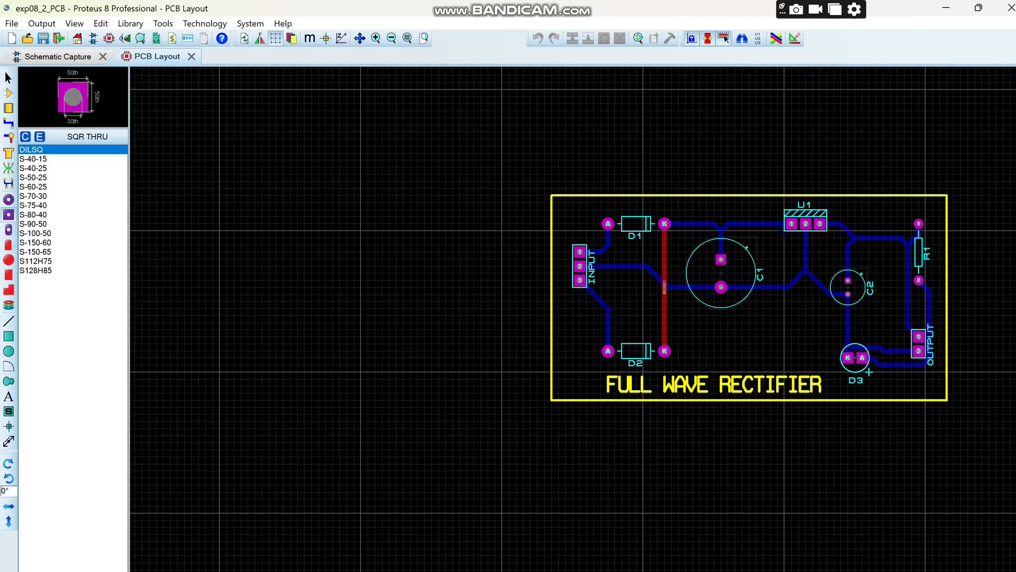
{"action": "left_click", "coordinate": [9, 199]}
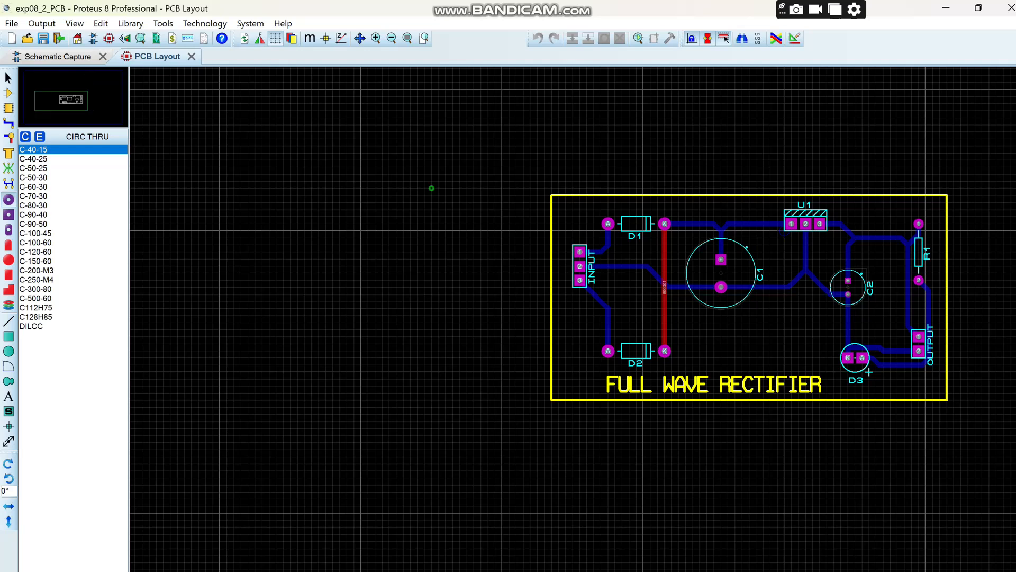
{"action": "left_click", "coordinate": [580, 209]}
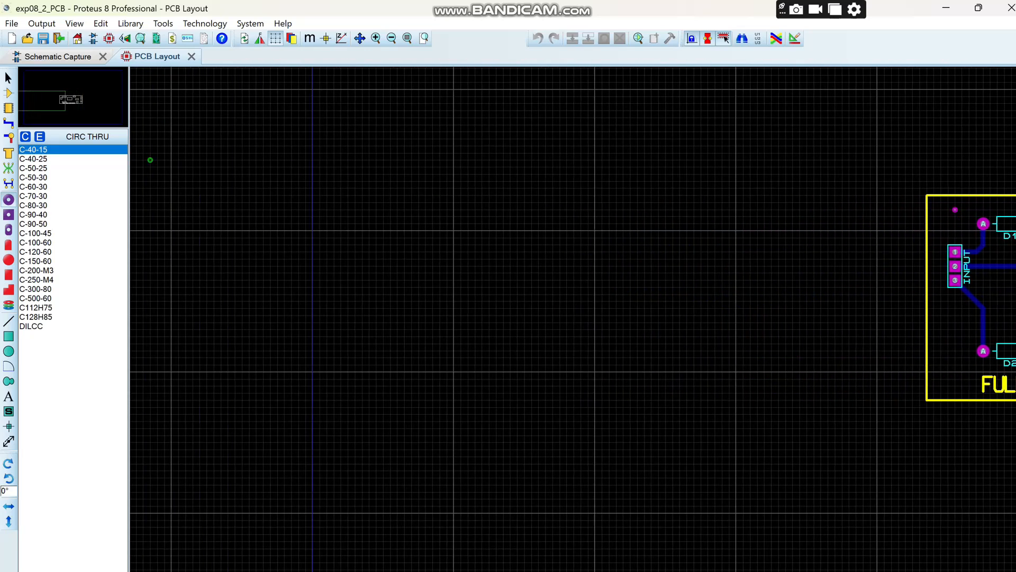
{"action": "scroll", "coordinate": [575, 322], "scroll_direction": "down", "scroll_amount": 2}
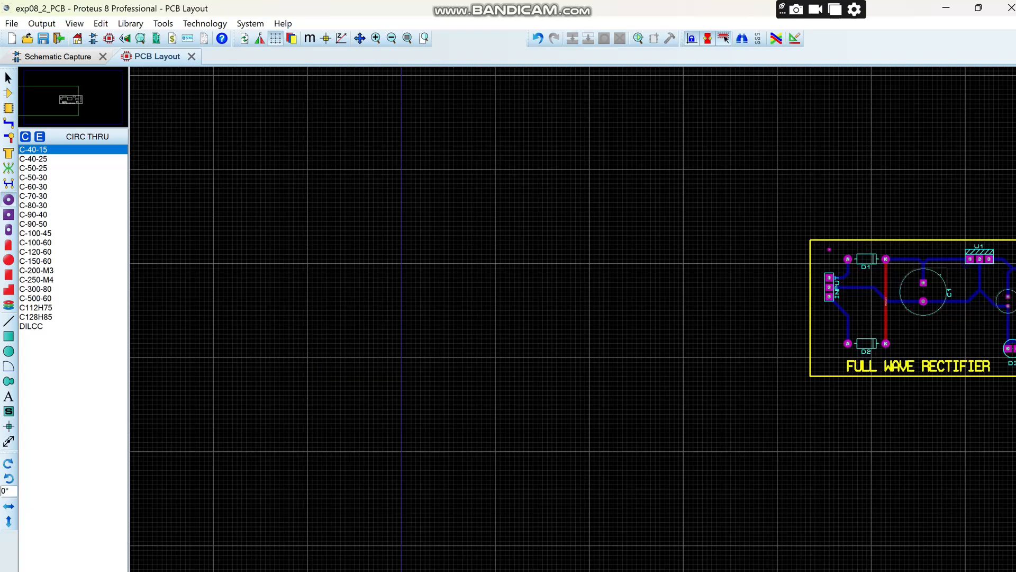
{"action": "scroll", "coordinate": [576, 322], "scroll_direction": "up", "scroll_amount": 2}
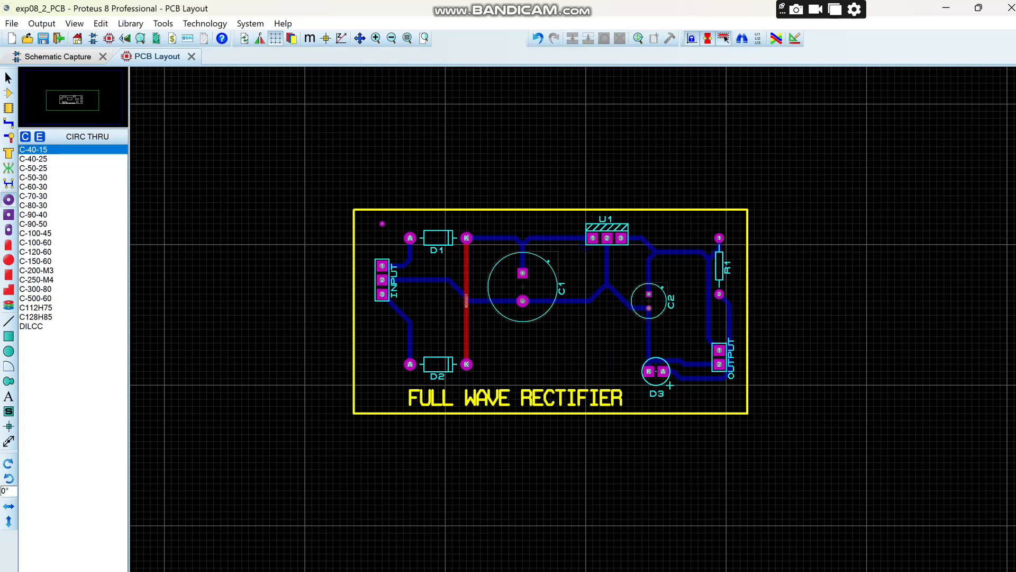
Place a C-80-30 circular through-hole pad directly above the anode pad of D1
{"action": "left_click", "coordinate": [34, 205]}
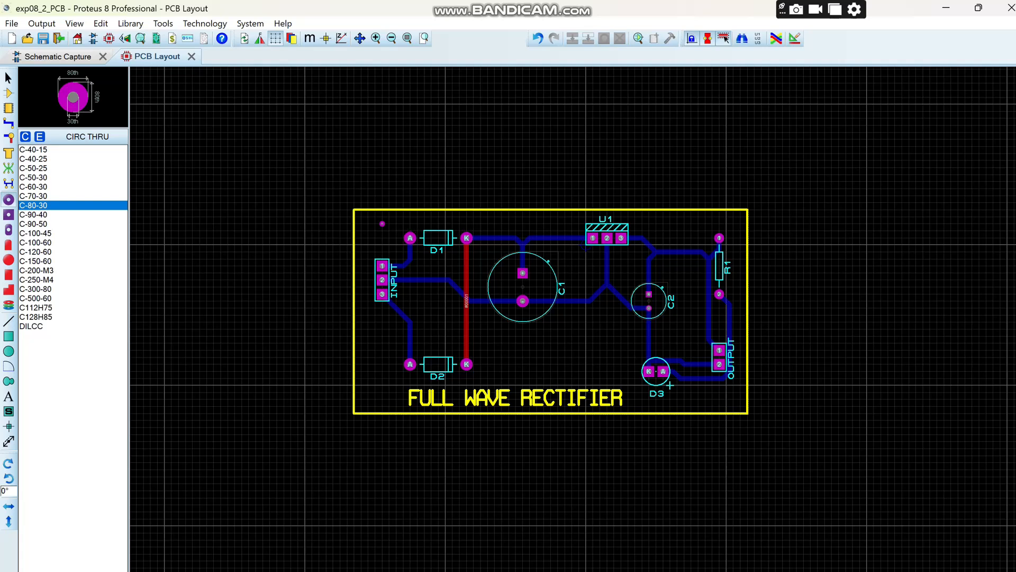
{"action": "left_click", "coordinate": [410, 223]}
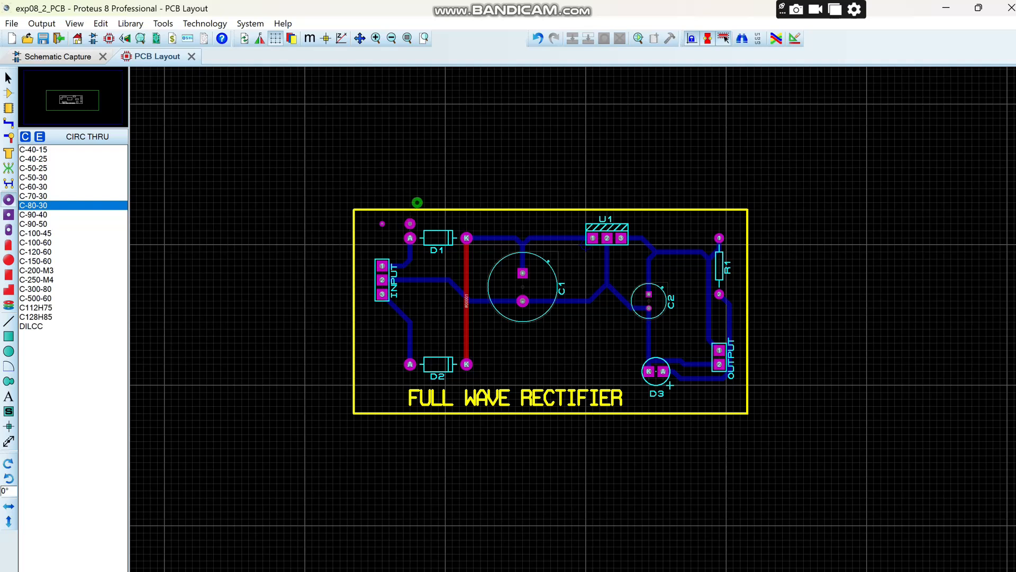
{"action": "scroll", "coordinate": [445, 188], "scroll_direction": "up", "scroll_amount": 3}
{"action": "scroll", "coordinate": [578, 329], "scroll_direction": "up", "scroll_amount": 4}
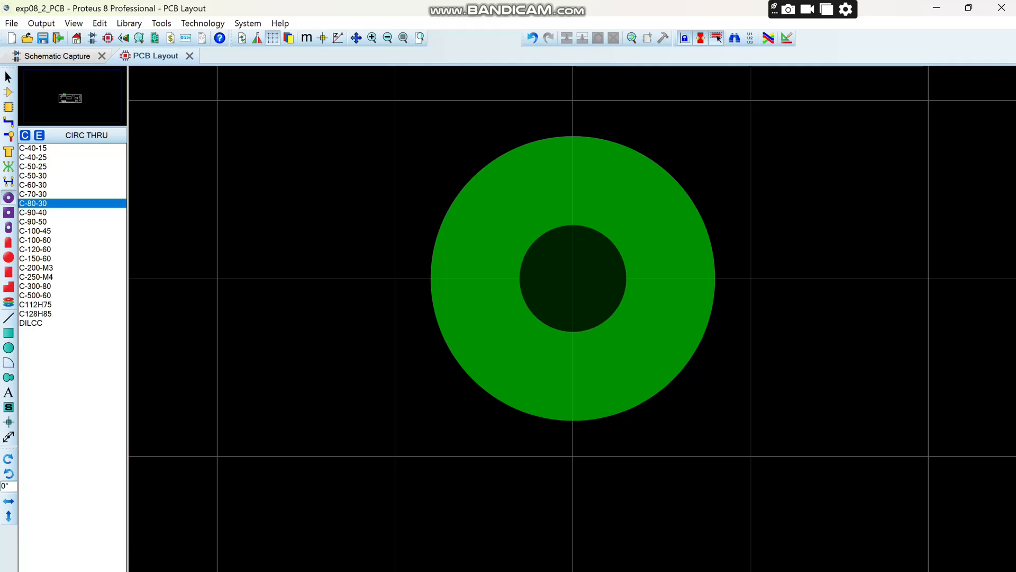
Stop placing pads and delete the small C-40-15 pad above the INPUT connector
{"action": "key", "text": "Escape"}
{"action": "scroll", "coordinate": [573, 319], "scroll_direction": "down", "scroll_amount": 8}
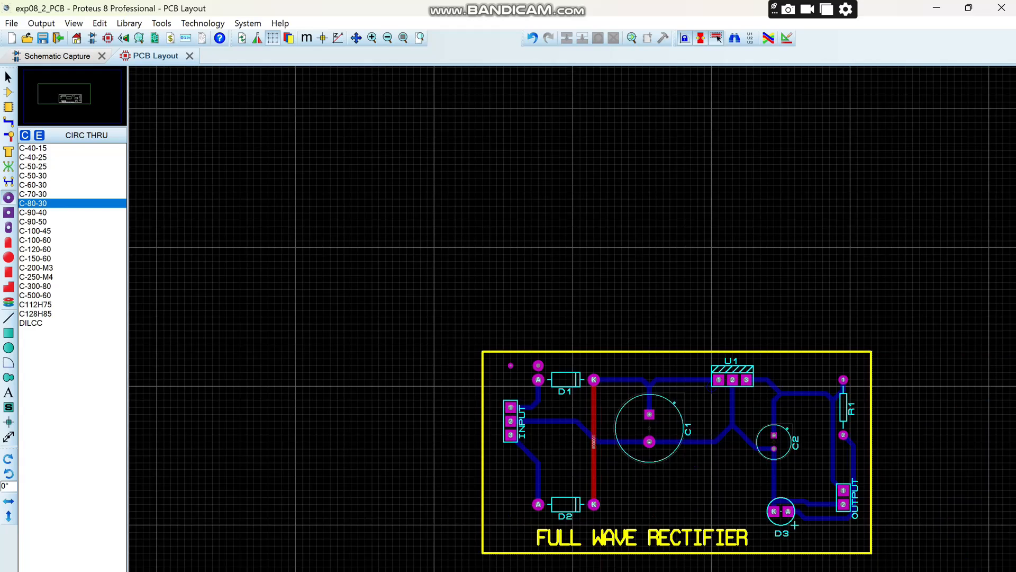
{"action": "scroll", "coordinate": [649, 439], "scroll_direction": "up", "scroll_amount": 2}
{"action": "scroll", "coordinate": [650, 439], "scroll_direction": "down", "scroll_amount": 1}
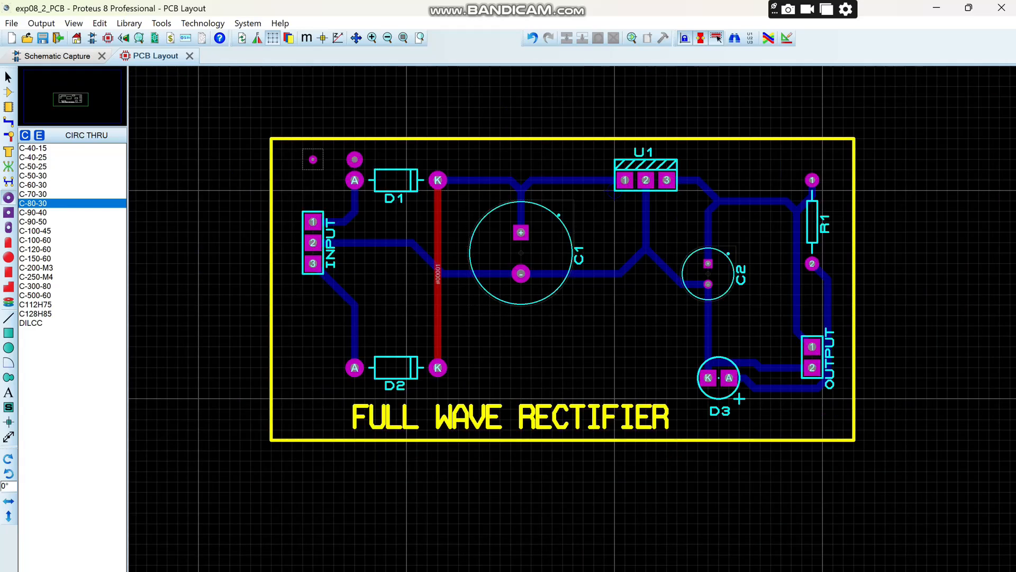
{"action": "left_click_drag", "start_coordinate": [323, 170], "coordinate": [334, 180]}
{"action": "key", "text": "Delete"}
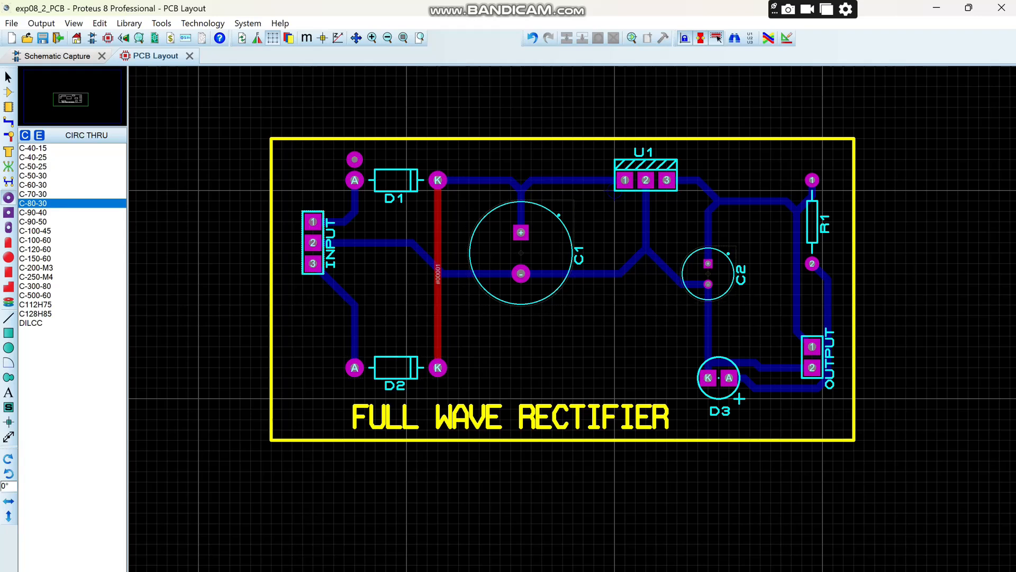
Open the Design Rule Manager, switch to PCB_document.docx in Word and find the 100th-to-millimetre unit conversion line
{"action": "left_click", "coordinate": [203, 23]}
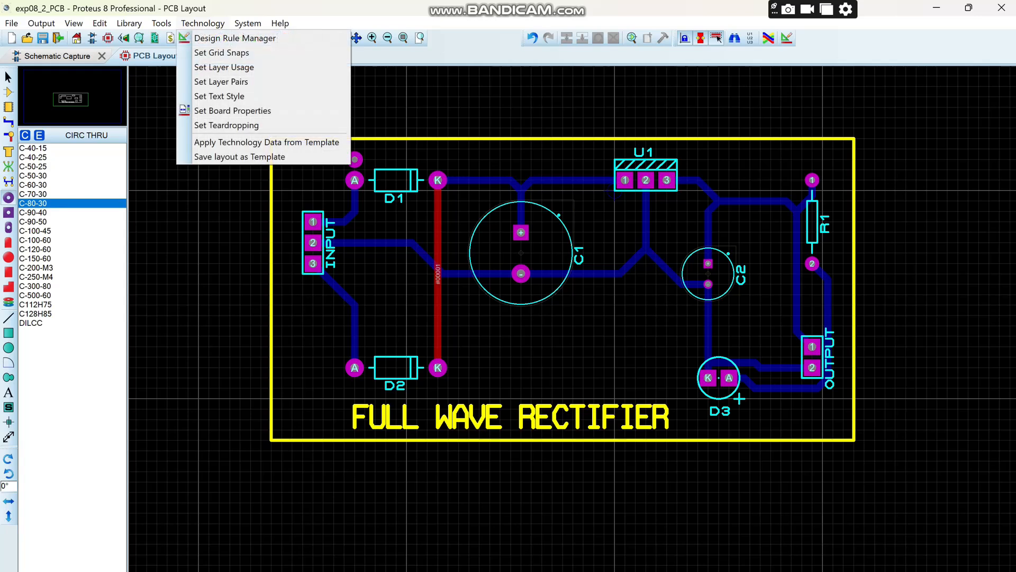
{"action": "left_click", "coordinate": [233, 38]}
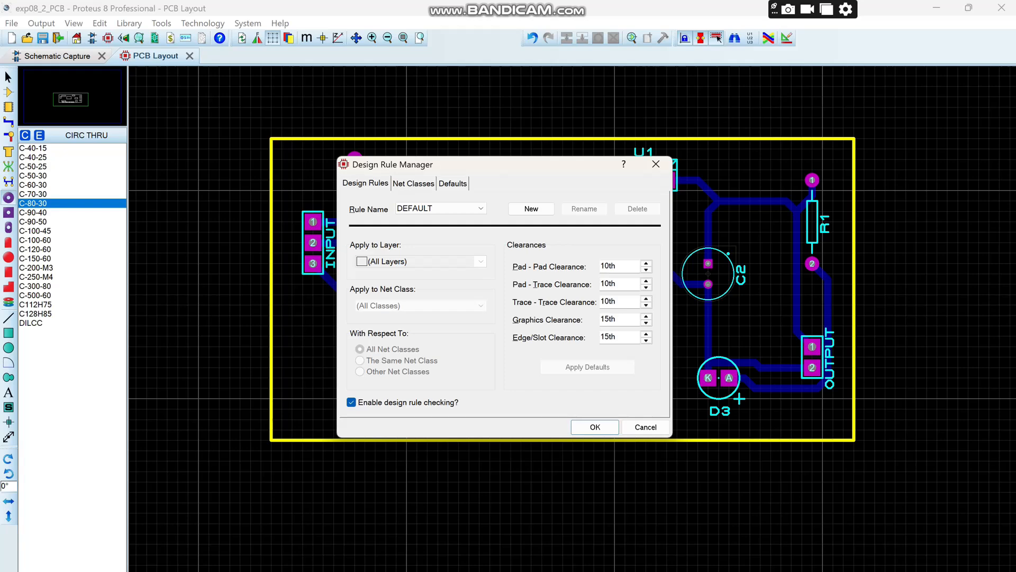
{"action": "mouse_move", "coordinate": [735, 570]}
{"action": "left_click", "coordinate": [736, 545]}
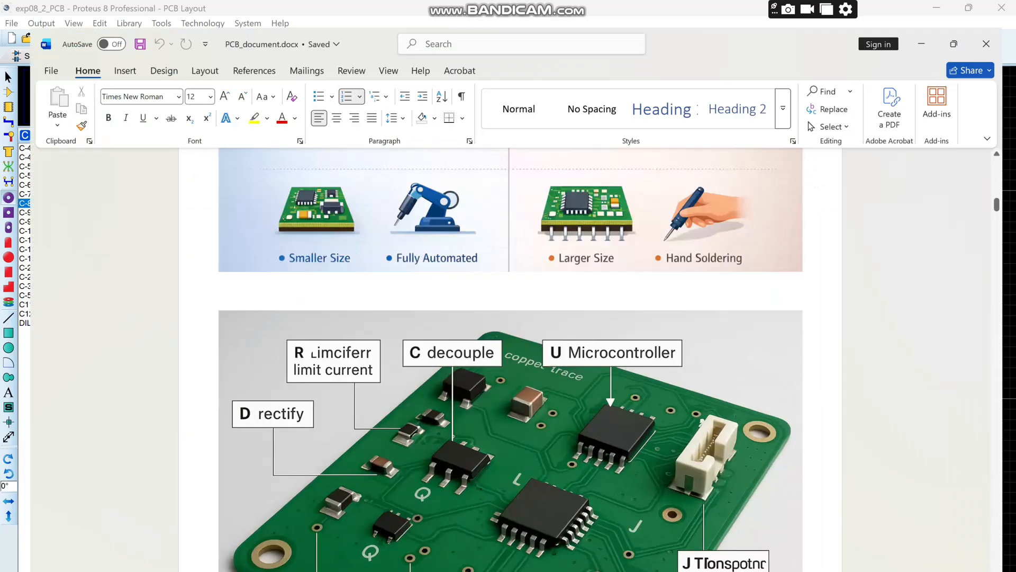
{"action": "scroll", "coordinate": [503, 350], "scroll_direction": "down", "scroll_amount": 10}
{"action": "scroll", "coordinate": [503, 349], "scroll_direction": "down", "scroll_amount": 20}
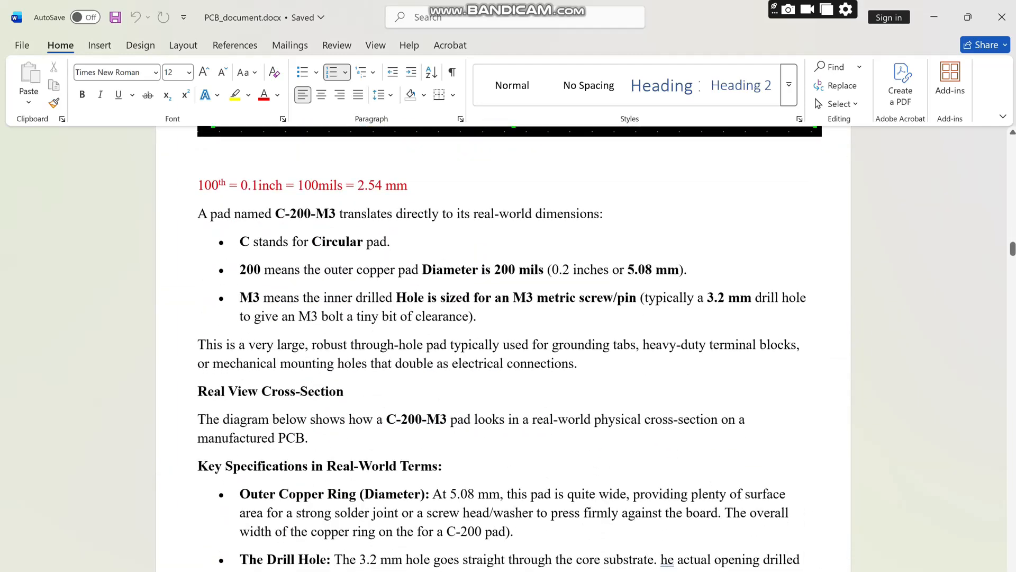
Replace the superscript "th" after 100 in the red unit conversion line with normal-size "th"
{"action": "left_click", "coordinate": [226, 185]}
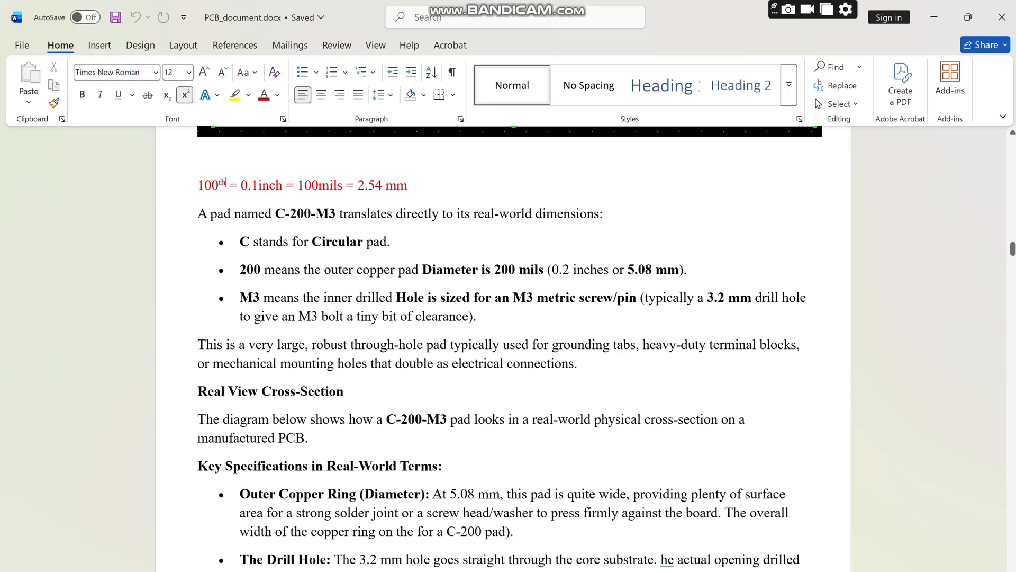
{"action": "key", "text": "BackSpace"}
{"action": "key", "text": "BackSpace"}
{"action": "key", "text": "ctrl+shift+plus"}
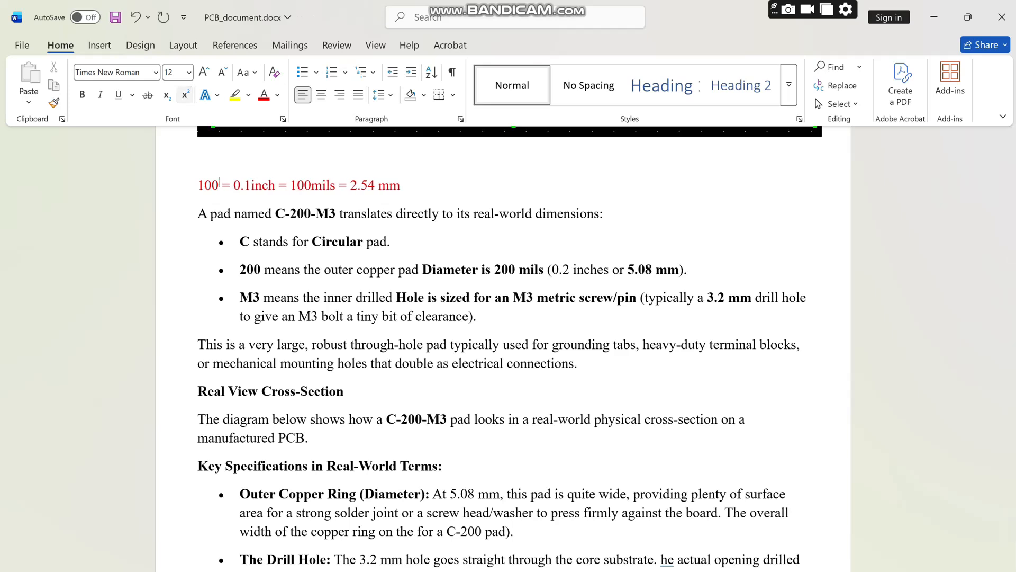
{"action": "type", "text": "th"}
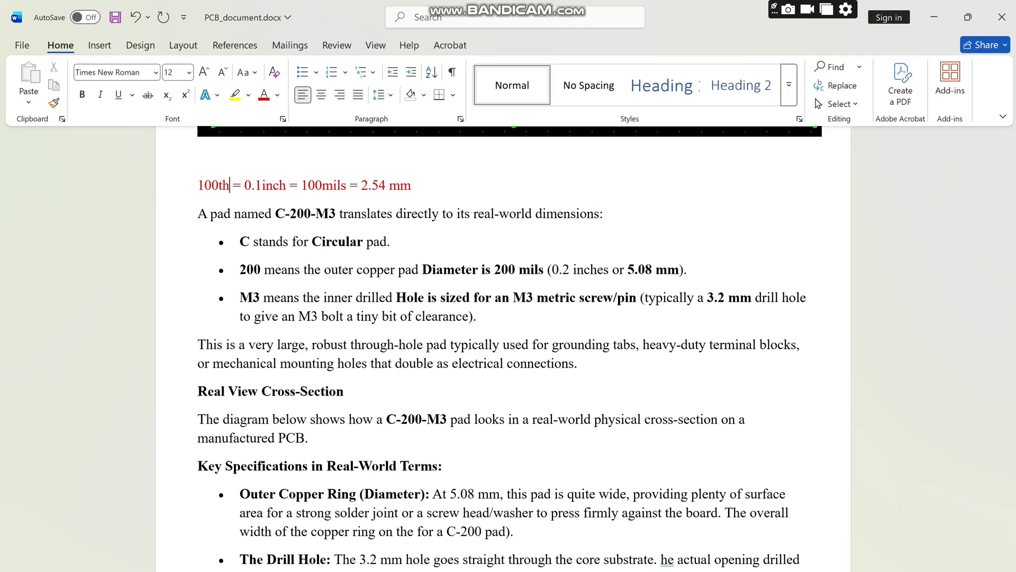
{"action": "left_click", "coordinate": [706, 570]}
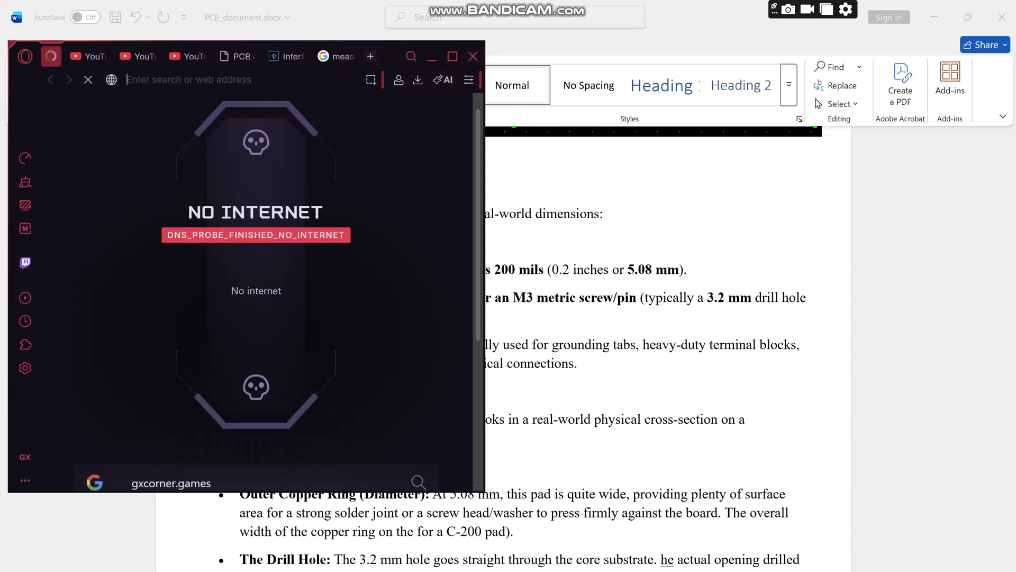
{"action": "left_click", "coordinate": [432, 56]}
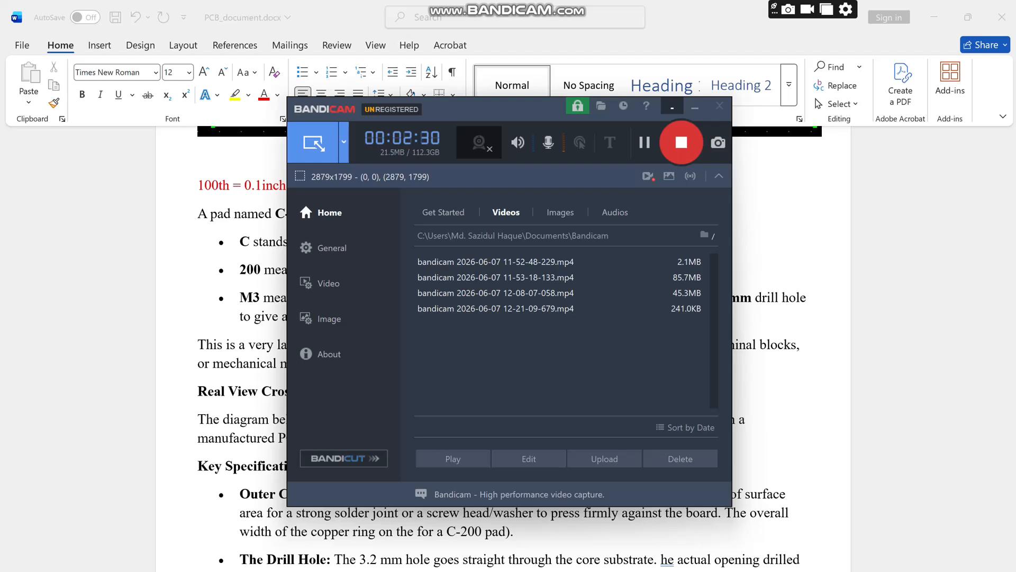
{"action": "left_click", "coordinate": [695, 108]}
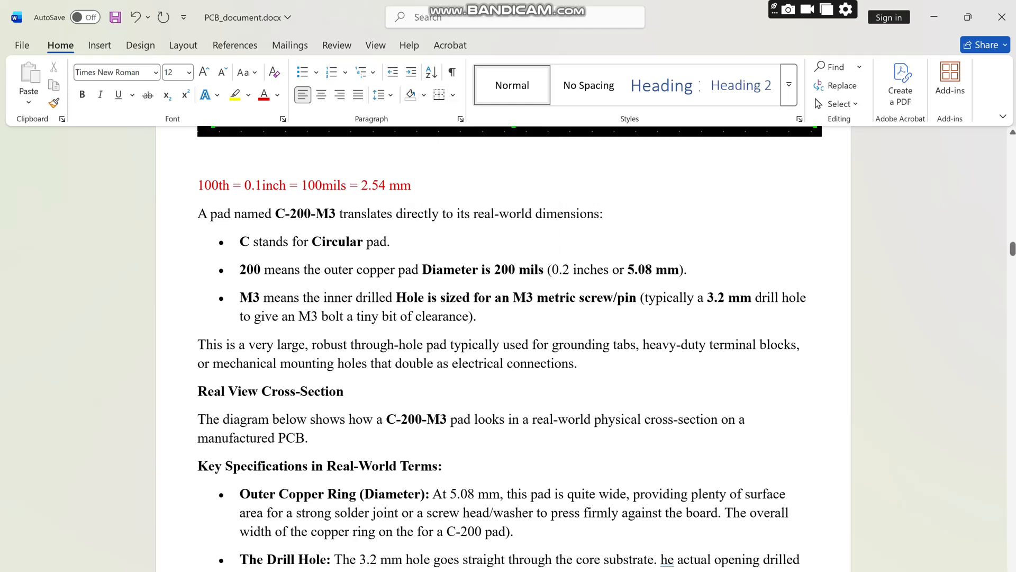
Review the document's notes on layers, ratsnest lines, pad naming and Design Rules through to the "8/10 rule" explanation
{"action": "scroll", "coordinate": [510, 346], "scroll_direction": "up", "scroll_amount": 8}
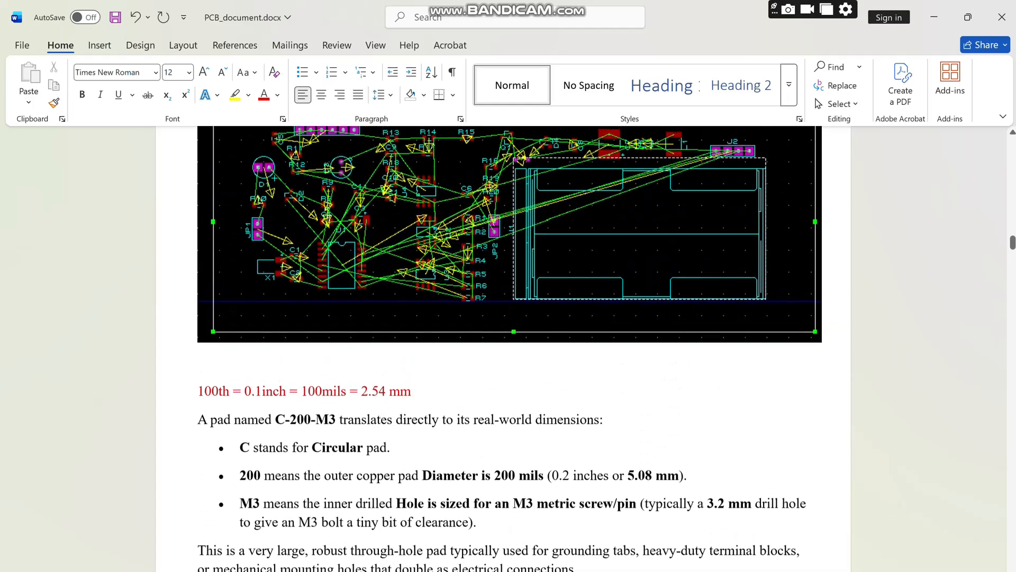
{"action": "scroll", "coordinate": [503, 348], "scroll_direction": "up", "scroll_amount": 8}
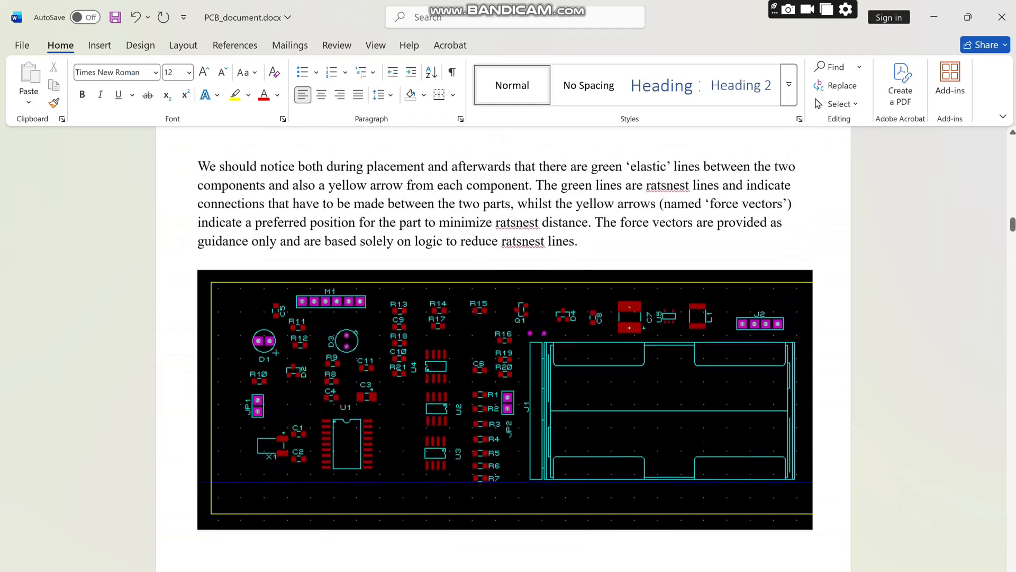
{"action": "scroll", "coordinate": [504, 348], "scroll_direction": "up", "scroll_amount": 9}
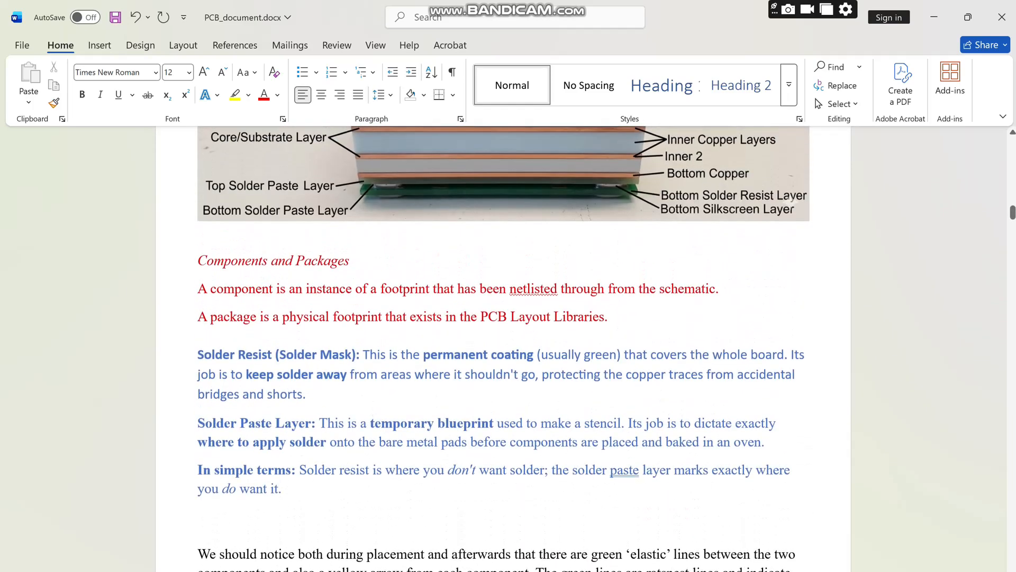
{"action": "scroll", "coordinate": [578, 483], "scroll_direction": "down", "scroll_amount": 20}
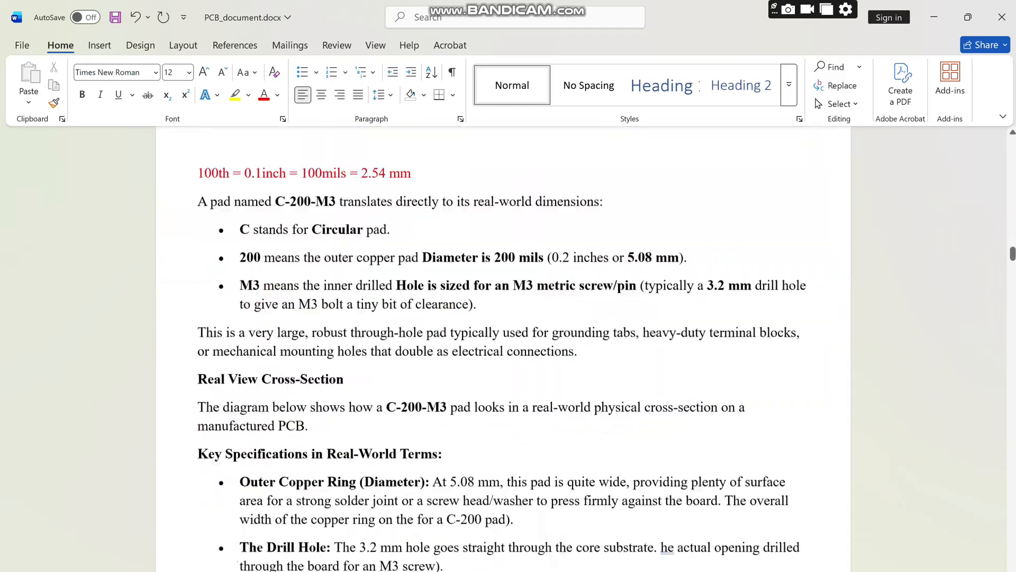
{"action": "scroll", "coordinate": [577, 483], "scroll_direction": "down", "scroll_amount": 20}
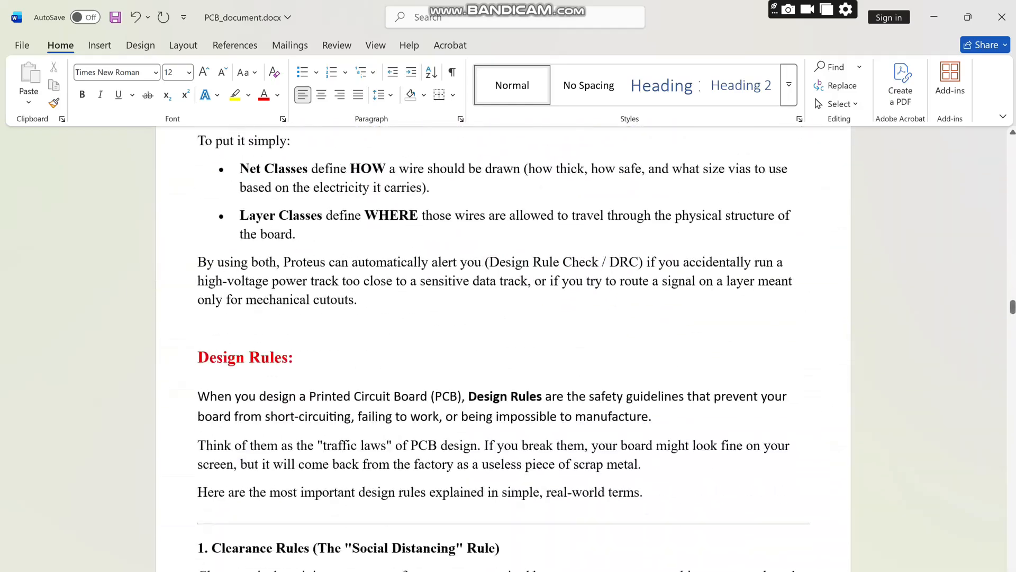
{"action": "scroll", "coordinate": [503, 349], "scroll_direction": "down", "scroll_amount": 20}
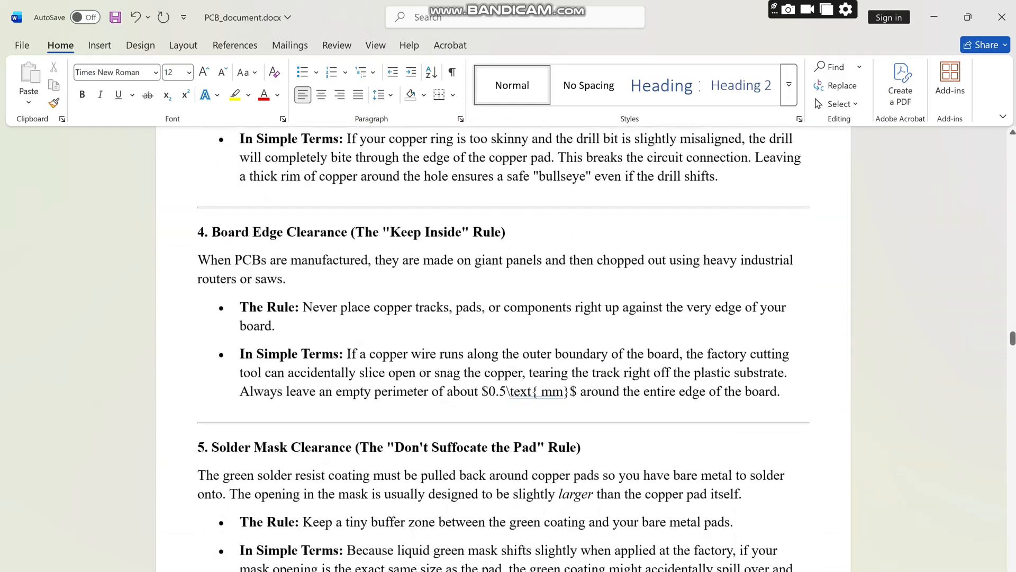
{"action": "scroll", "coordinate": [504, 349], "scroll_direction": "down", "scroll_amount": 13}
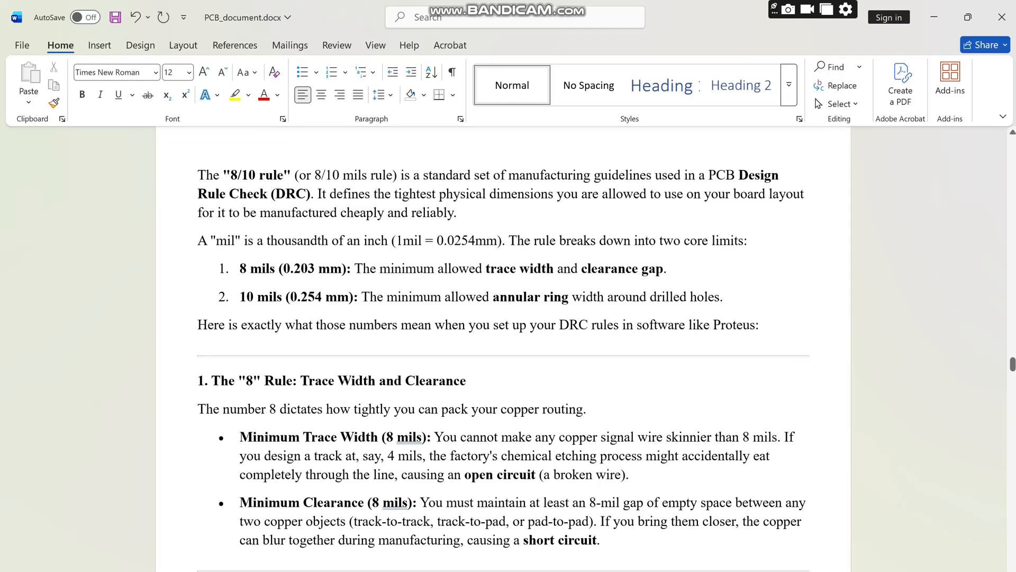
Review the document's notes on keepouts, tracks, pads and the manual routing rules through placing vias and object hugging
{"action": "scroll", "coordinate": [503, 350], "scroll_direction": "down", "scroll_amount": 20}
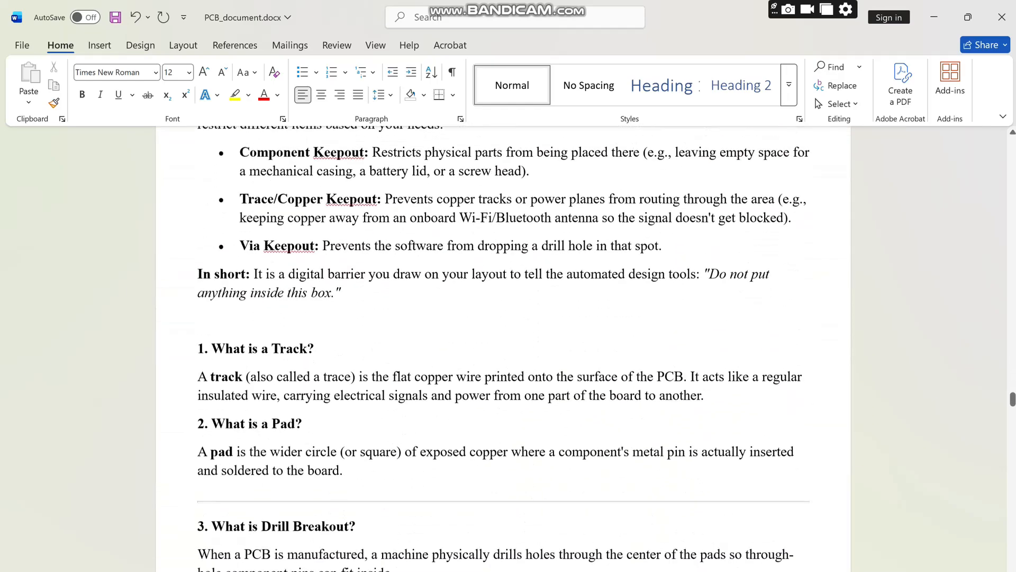
{"action": "scroll", "coordinate": [503, 350], "scroll_direction": "down", "scroll_amount": 20}
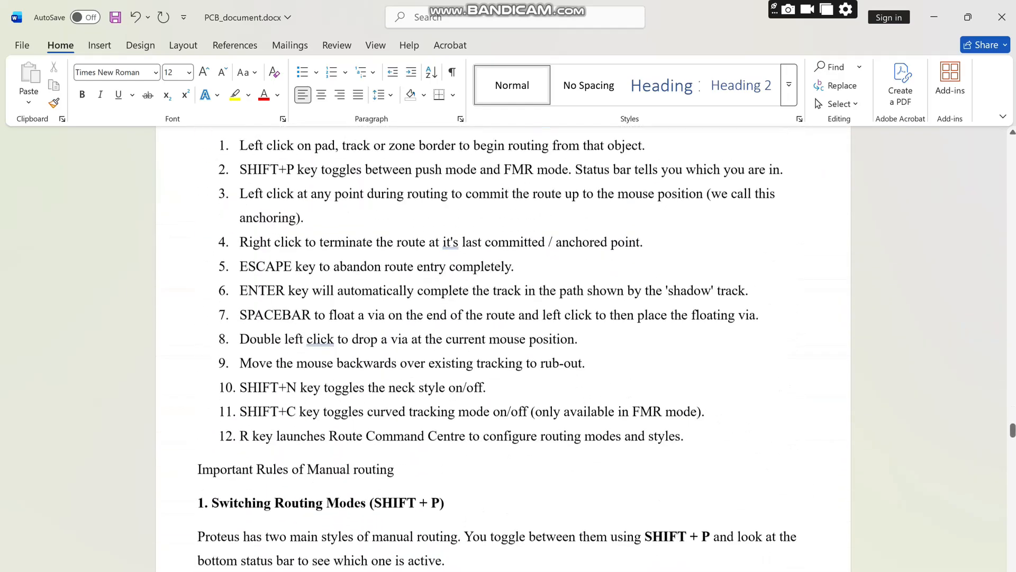
{"action": "scroll", "coordinate": [504, 349], "scroll_direction": "down", "scroll_amount": 19}
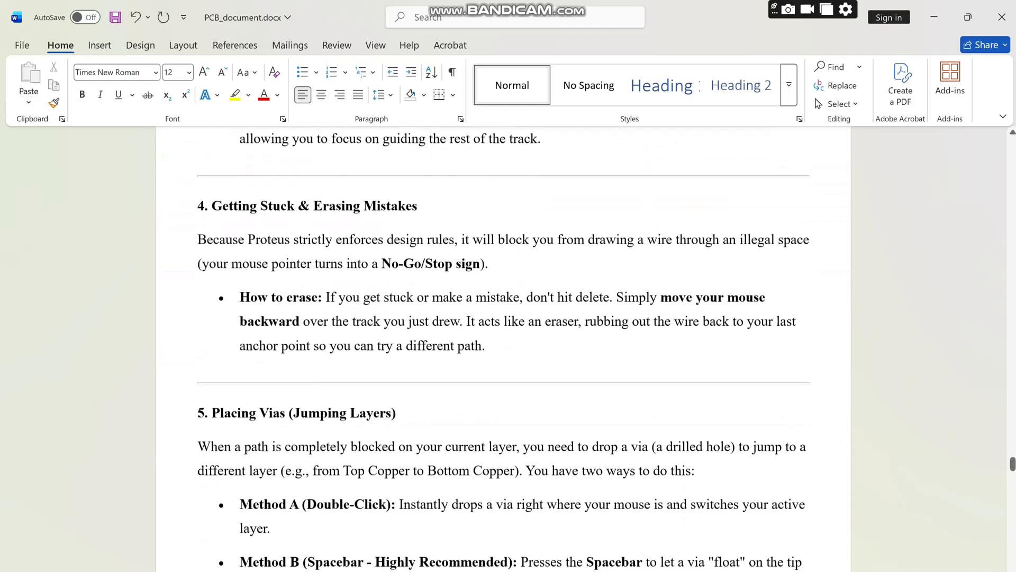
{"action": "scroll", "coordinate": [503, 349], "scroll_direction": "up", "scroll_amount": 5}
{"action": "scroll", "coordinate": [503, 349], "scroll_direction": "up", "scroll_amount": 2}
{"action": "scroll", "coordinate": [504, 349], "scroll_direction": "down", "scroll_amount": 8}
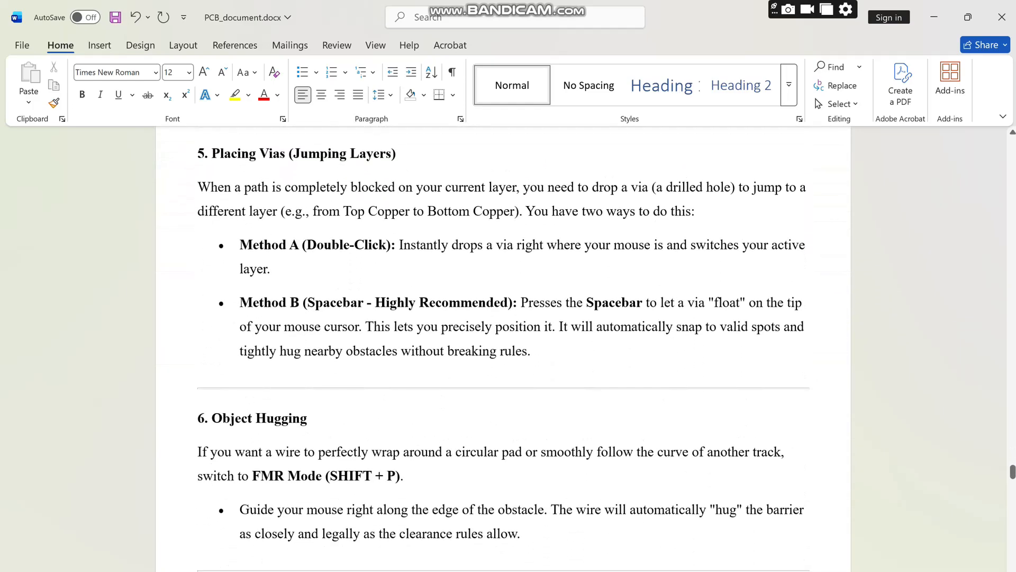
{"action": "scroll", "coordinate": [504, 350], "scroll_direction": "down", "scroll_amount": 6}
{"action": "scroll", "coordinate": [503, 349], "scroll_direction": "up", "scroll_amount": 5}
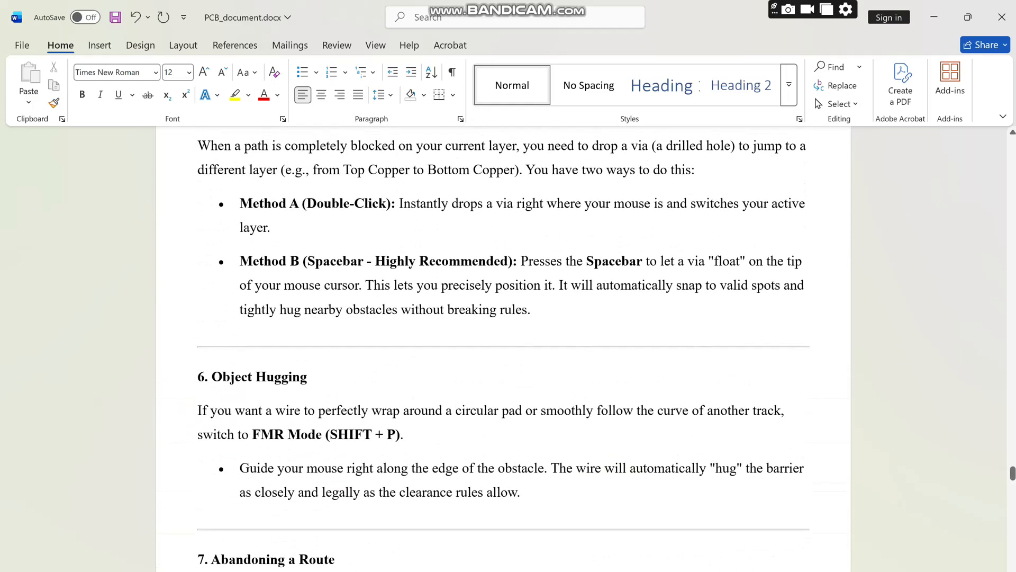
Review the manual routing notes from abandoning a route through Smart Editing vs. Freestyle Editing at the document's end
{"action": "scroll", "coordinate": [503, 349], "scroll_direction": "down", "scroll_amount": 10}
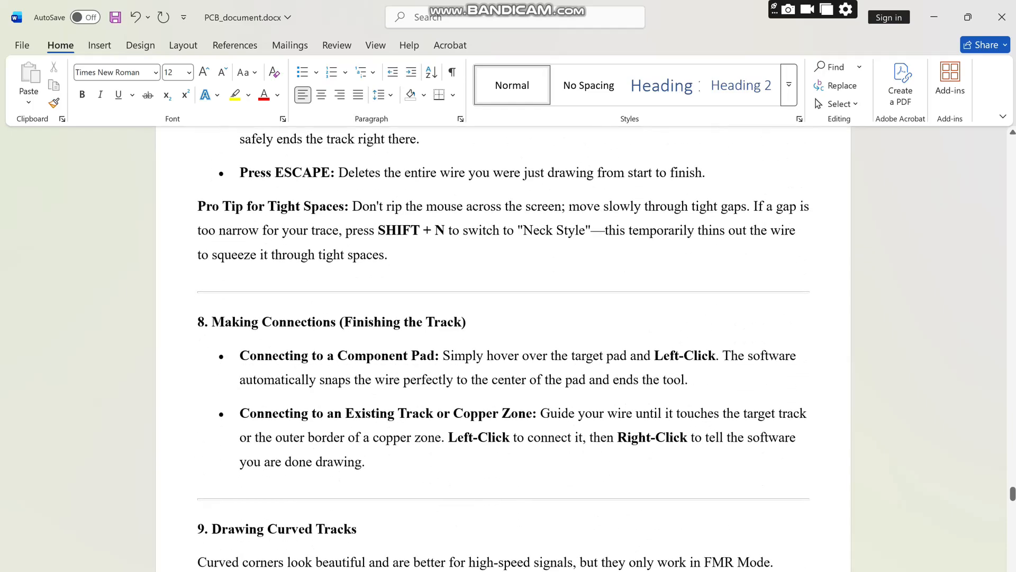
{"action": "scroll", "coordinate": [503, 349], "scroll_direction": "down", "scroll_amount": 10}
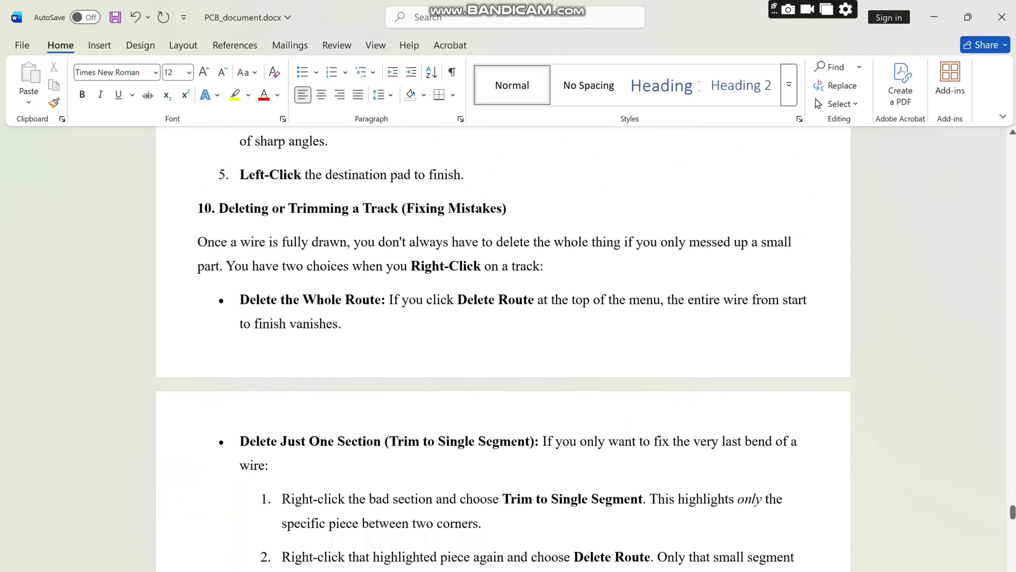
{"action": "scroll", "coordinate": [503, 349], "scroll_direction": "down", "scroll_amount": 8}
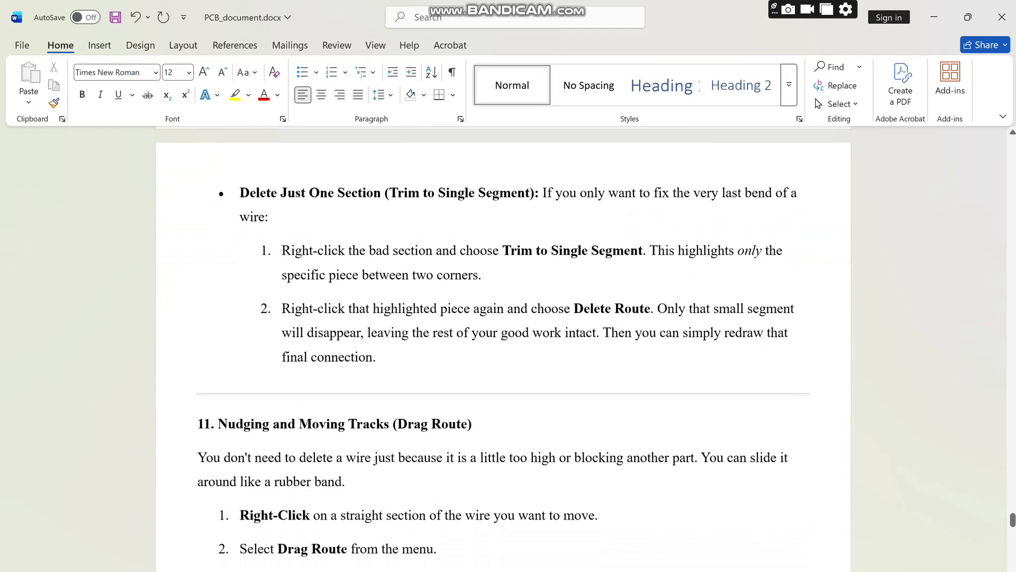
{"action": "scroll", "coordinate": [503, 349], "scroll_direction": "down", "scroll_amount": 8}
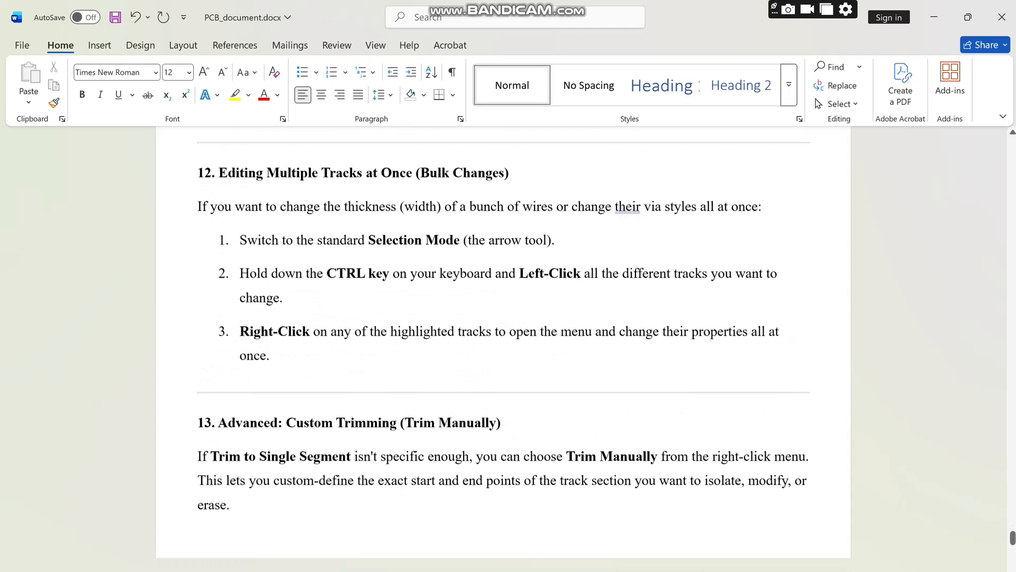
{"action": "scroll", "coordinate": [503, 349], "scroll_direction": "down", "scroll_amount": 5}
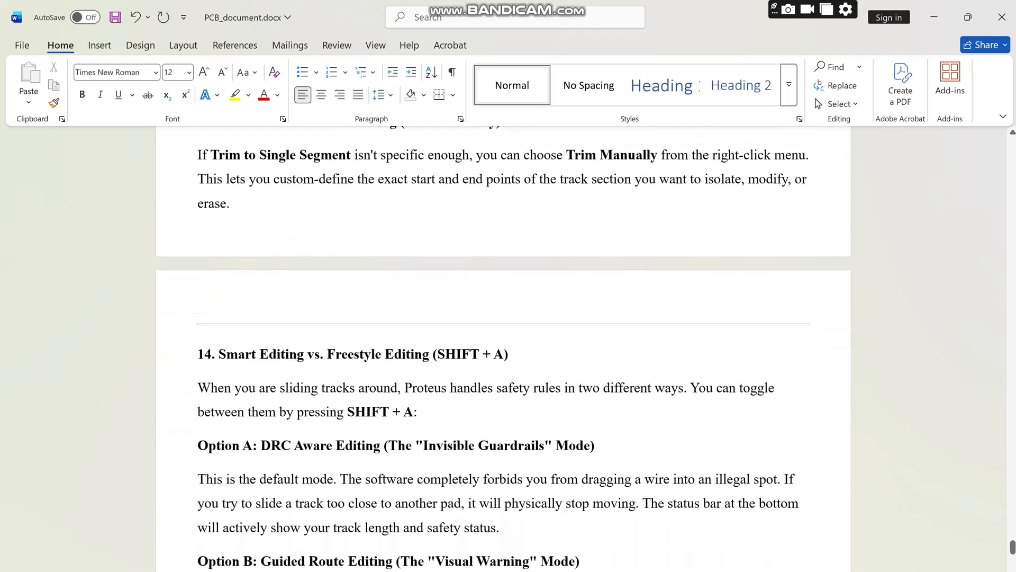
{"action": "scroll", "coordinate": [503, 349], "scroll_direction": "down", "scroll_amount": 3}
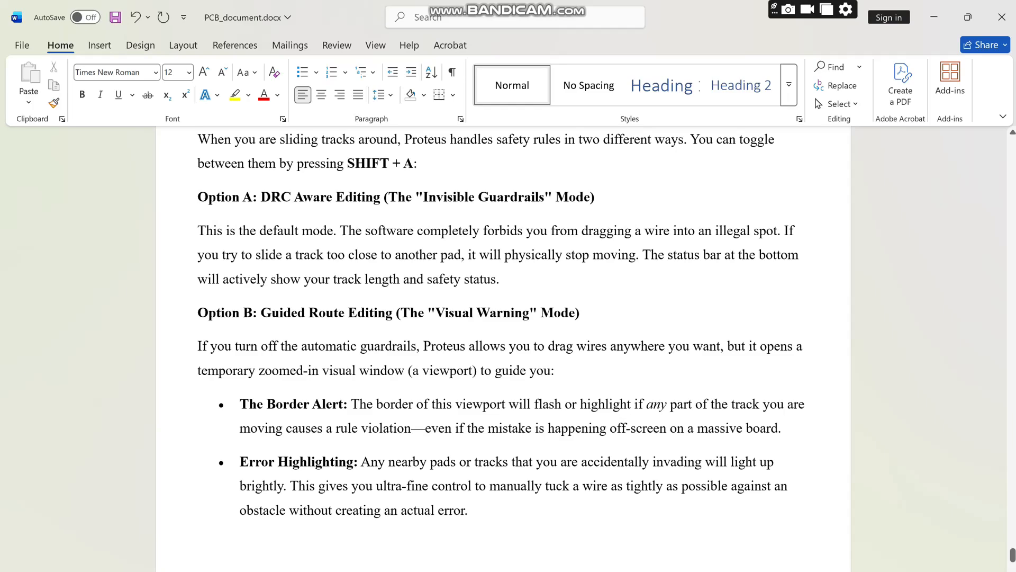
{"action": "scroll", "coordinate": [504, 349], "scroll_direction": "down", "scroll_amount": 11}
{"action": "scroll", "coordinate": [503, 350], "scroll_direction": "up", "scroll_amount": 9}
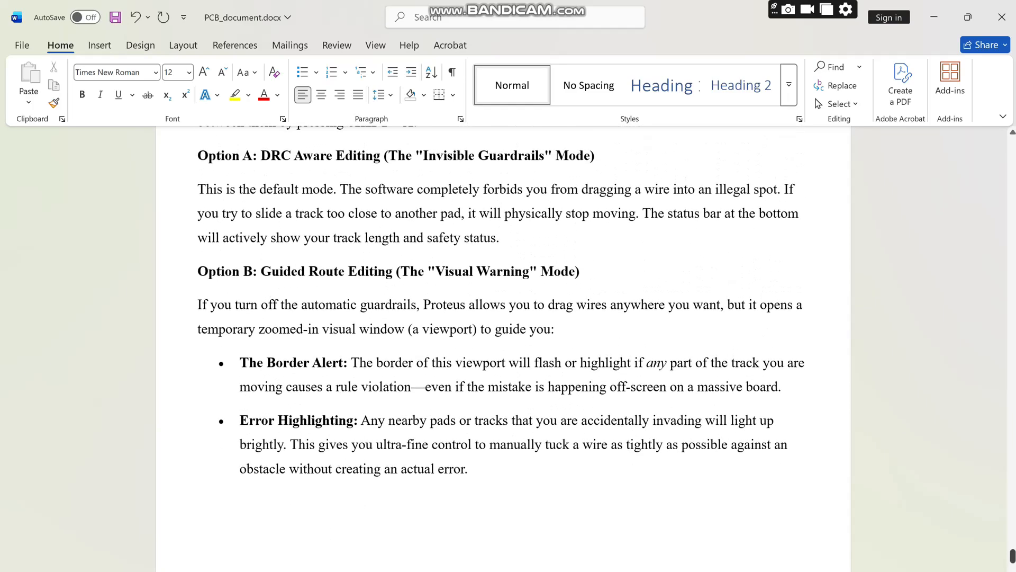
Return to the document's beginning and review the SMT/THT images, ratsnest lines, unit conversion and C-200-M3 pad notes
{"action": "left_click_drag", "start_coordinate": [1014, 556], "coordinate": [1013, 142]}
{"action": "scroll", "coordinate": [504, 350], "scroll_direction": "down", "scroll_amount": 20}
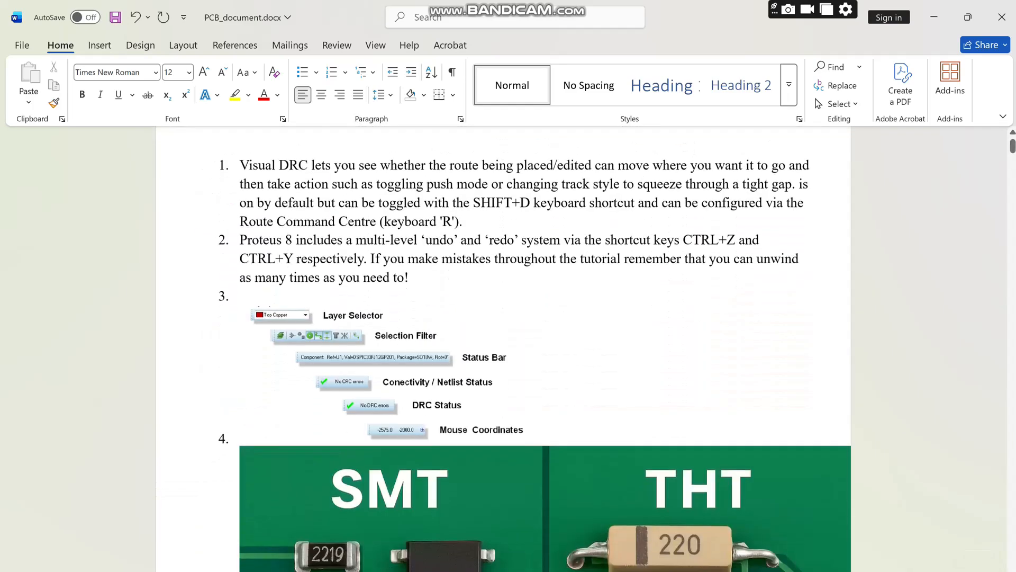
{"action": "scroll", "coordinate": [504, 349], "scroll_direction": "down", "scroll_amount": 15}
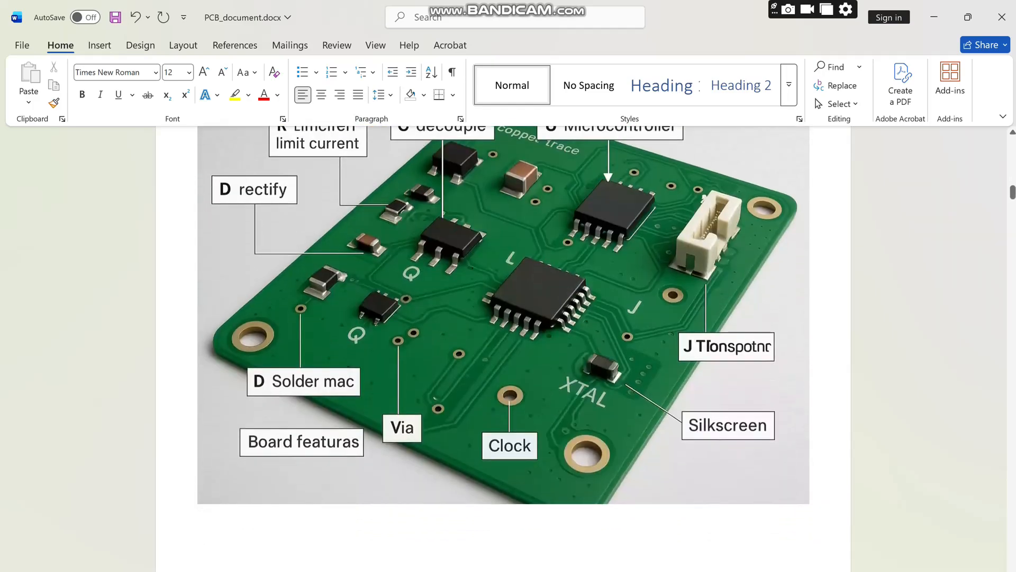
{"action": "scroll", "coordinate": [503, 348], "scroll_direction": "down", "scroll_amount": 14}
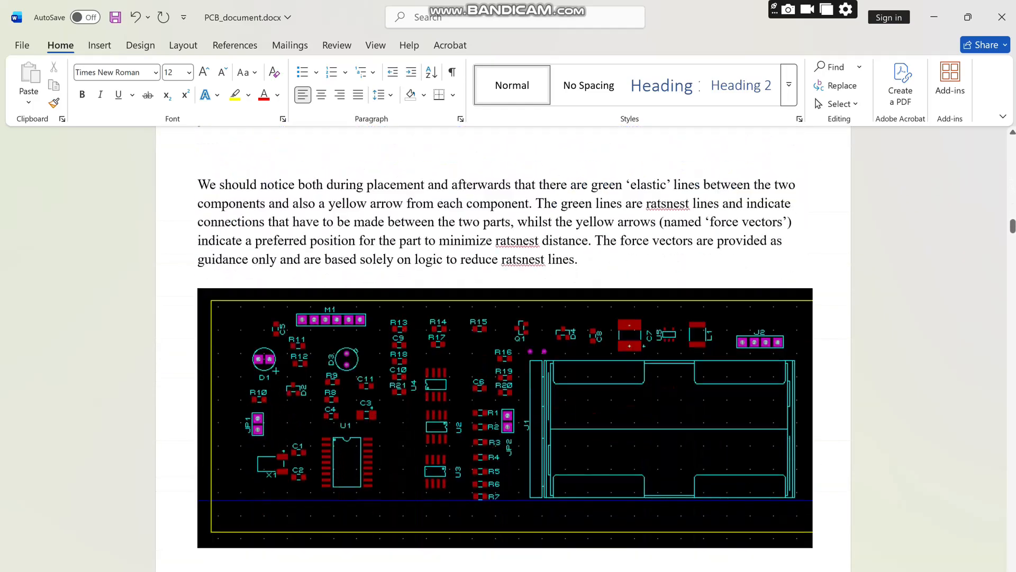
{"action": "scroll", "coordinate": [503, 348], "scroll_direction": "down", "scroll_amount": 2}
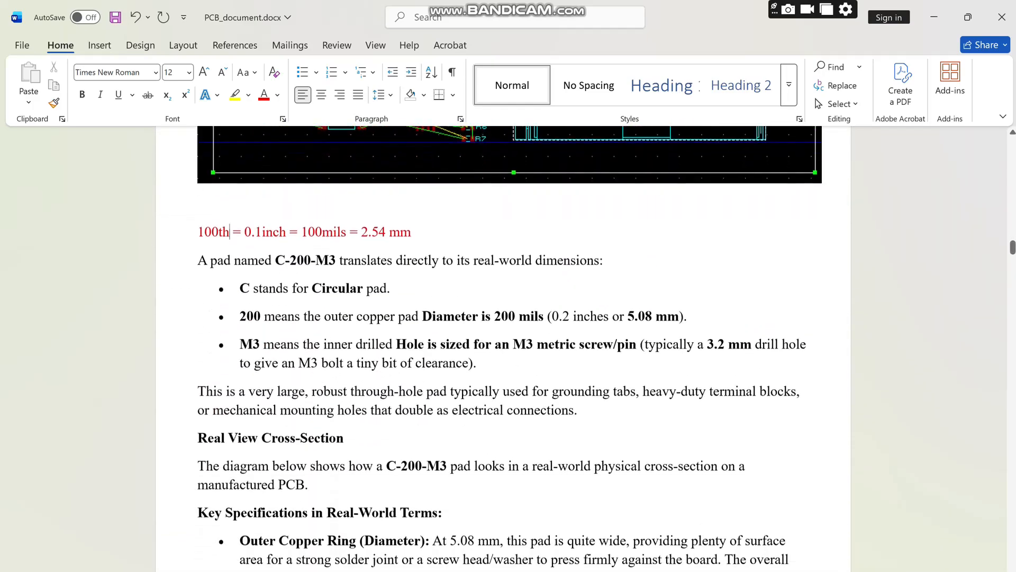
{"action": "scroll", "coordinate": [503, 348], "scroll_direction": "down", "scroll_amount": 9}
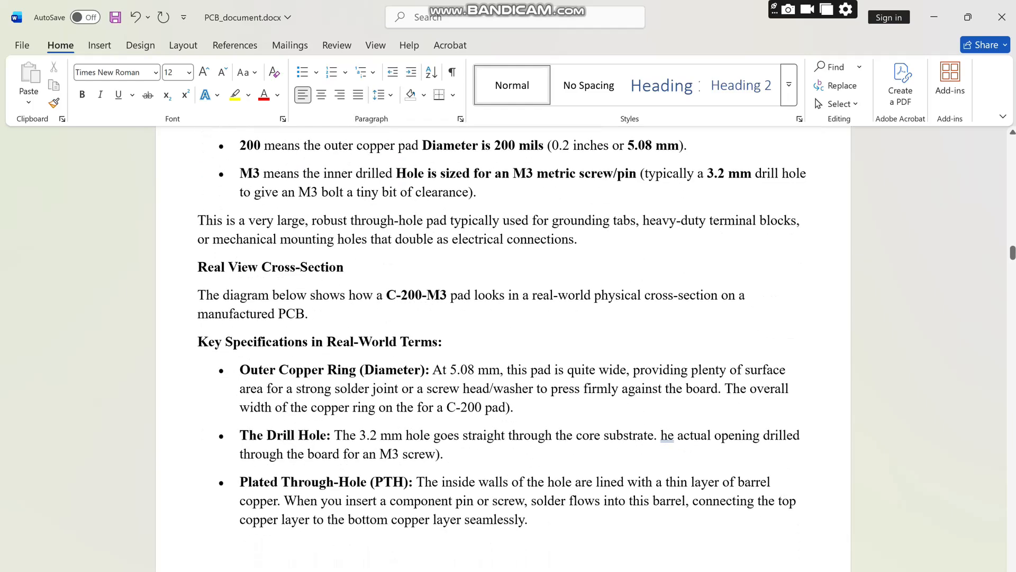
{"action": "scroll", "coordinate": [503, 348], "scroll_direction": "down", "scroll_amount": 4}
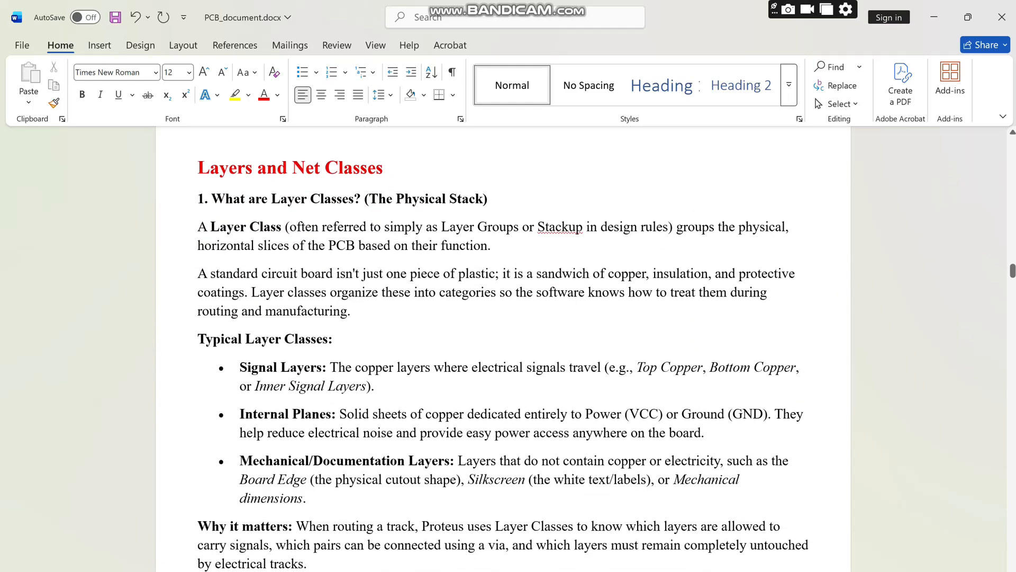
Review the Layers and Net Classes, Design Rules and 8/10 rule sections and return to the start of the document
{"action": "scroll", "coordinate": [578, 232], "scroll_direction": "down", "scroll_amount": 13}
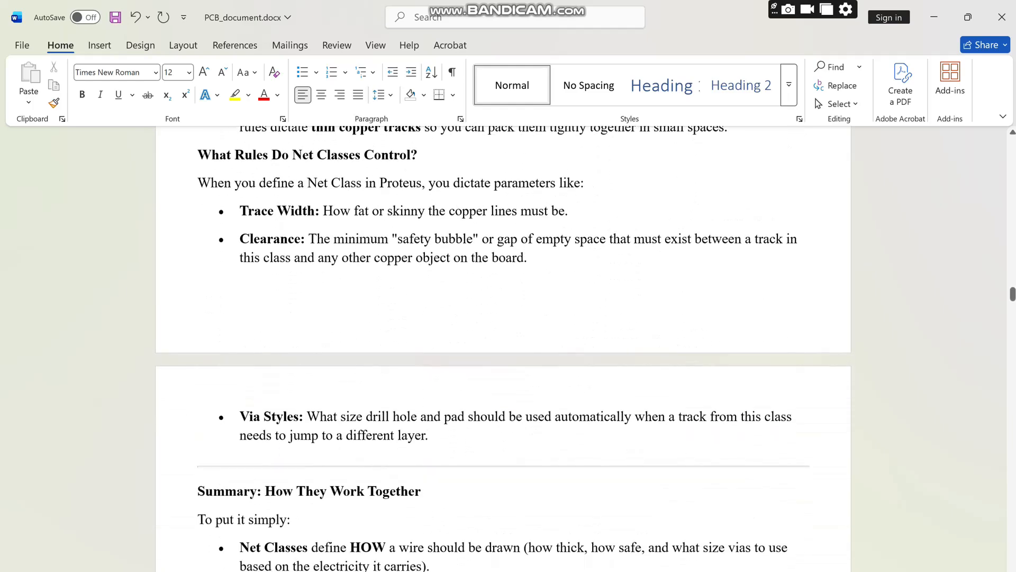
{"action": "scroll", "coordinate": [502, 348], "scroll_direction": "down", "scroll_amount": 6}
{"action": "scroll", "coordinate": [503, 348], "scroll_direction": "down", "scroll_amount": 5}
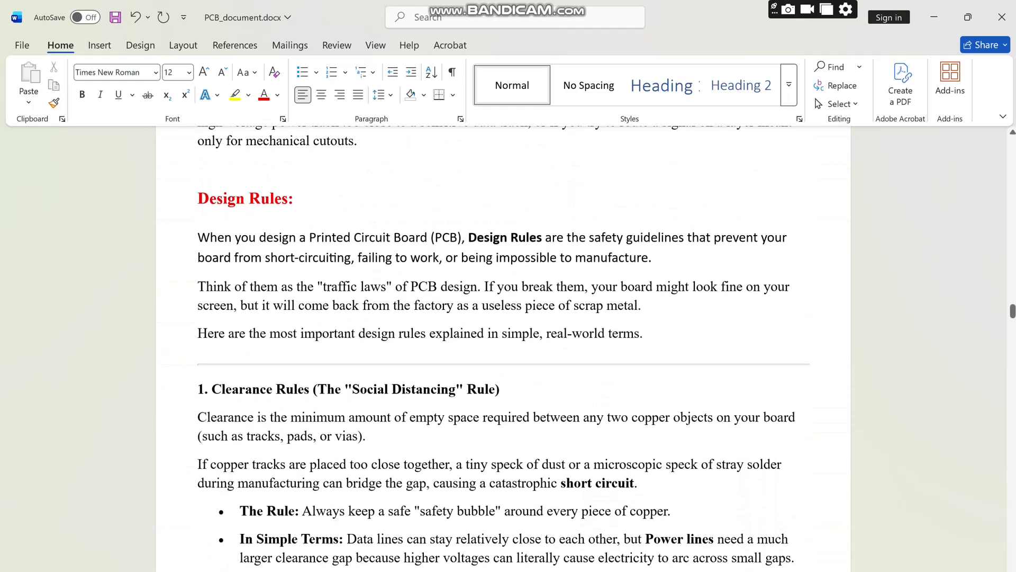
{"action": "scroll", "coordinate": [503, 348], "scroll_direction": "down", "scroll_amount": 2}
{"action": "scroll", "coordinate": [503, 349], "scroll_direction": "down", "scroll_amount": 7}
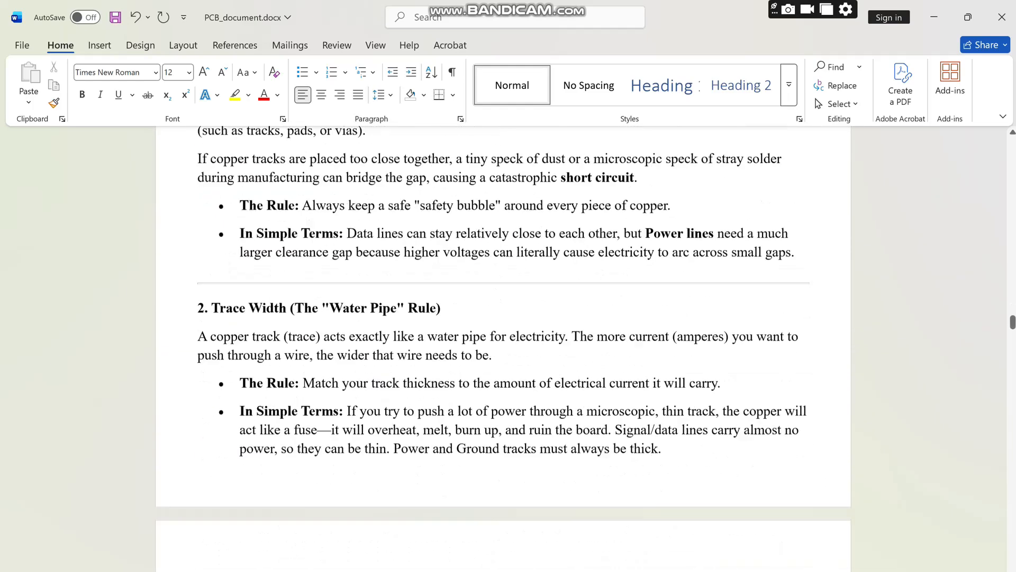
{"action": "scroll", "coordinate": [503, 348], "scroll_direction": "down", "scroll_amount": 9}
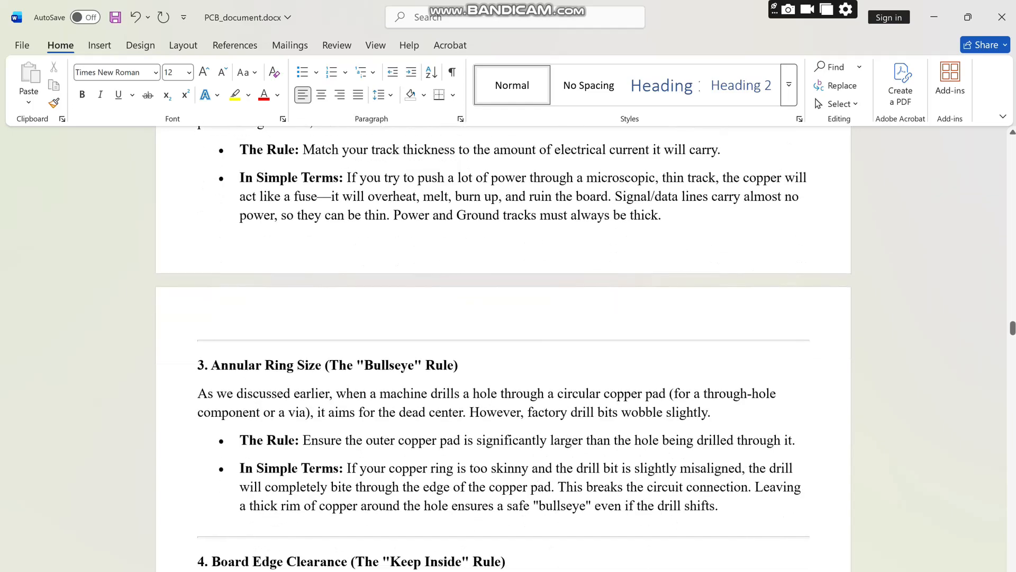
{"action": "scroll", "coordinate": [502, 348], "scroll_direction": "down", "scroll_amount": 13}
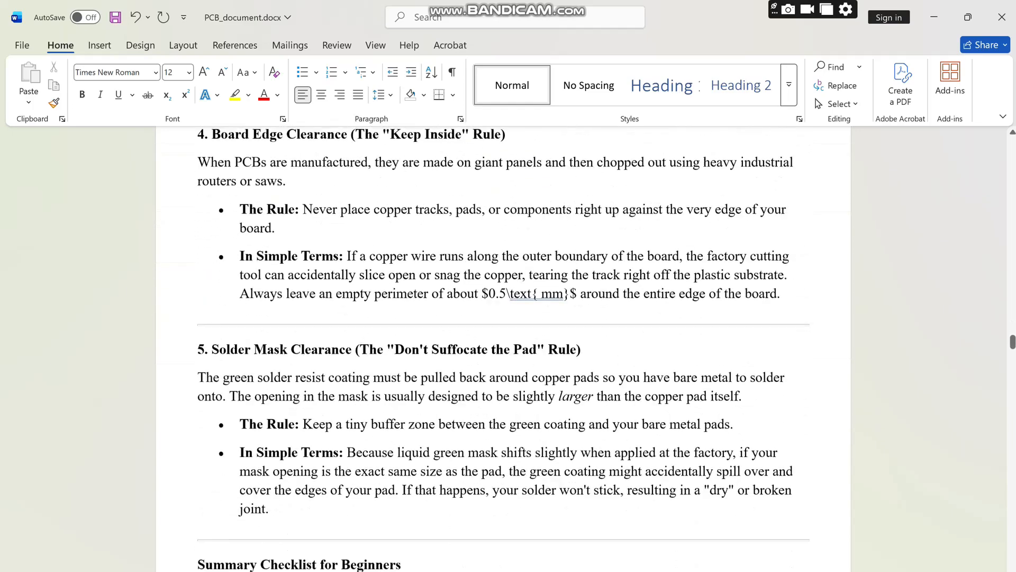
{"action": "scroll", "coordinate": [503, 348], "scroll_direction": "down", "scroll_amount": 12}
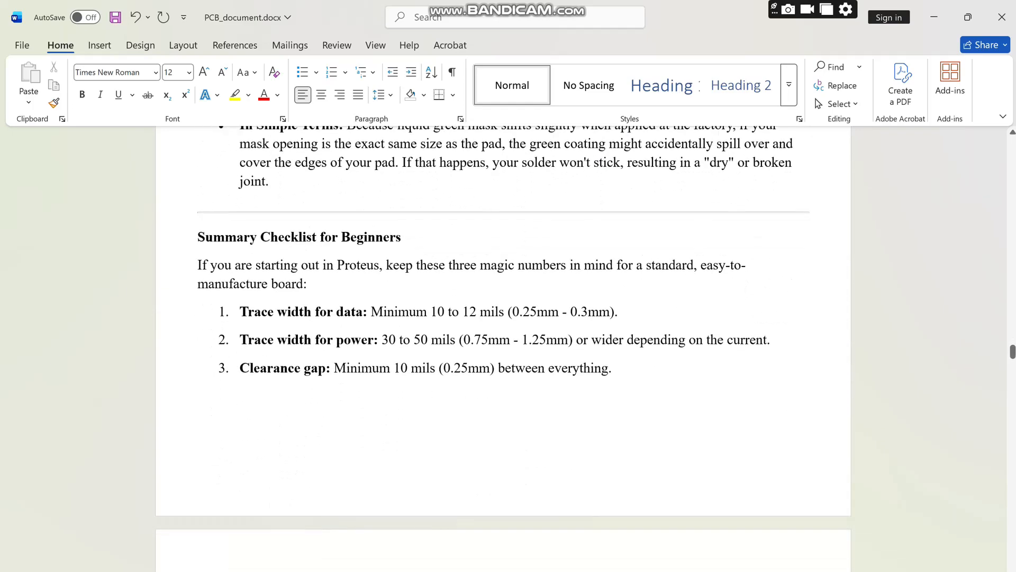
{"action": "scroll", "coordinate": [502, 348], "scroll_direction": "down", "scroll_amount": 7}
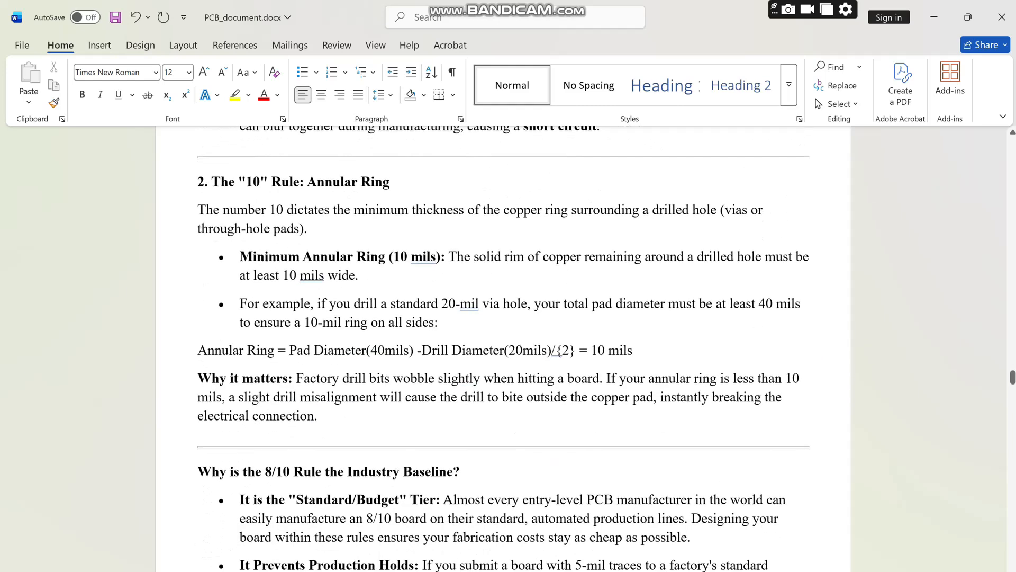
{"action": "left_click_drag", "start_coordinate": [1012, 377], "coordinate": [1013, 143]}
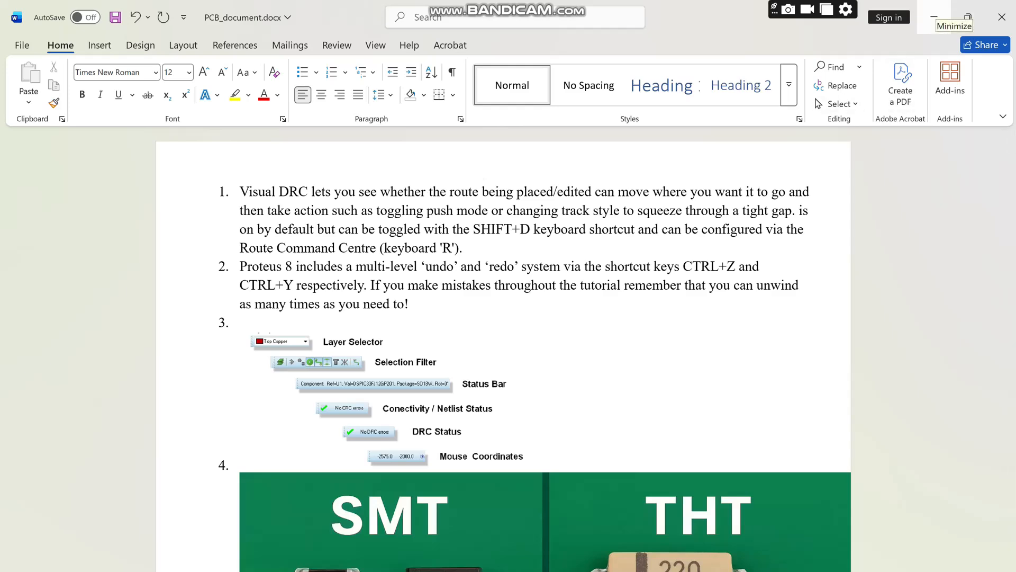
Switch back to the Proteus PCB layout, examine the layer colour and visibility settings, and close them
{"action": "left_click", "coordinate": [935, 17]}
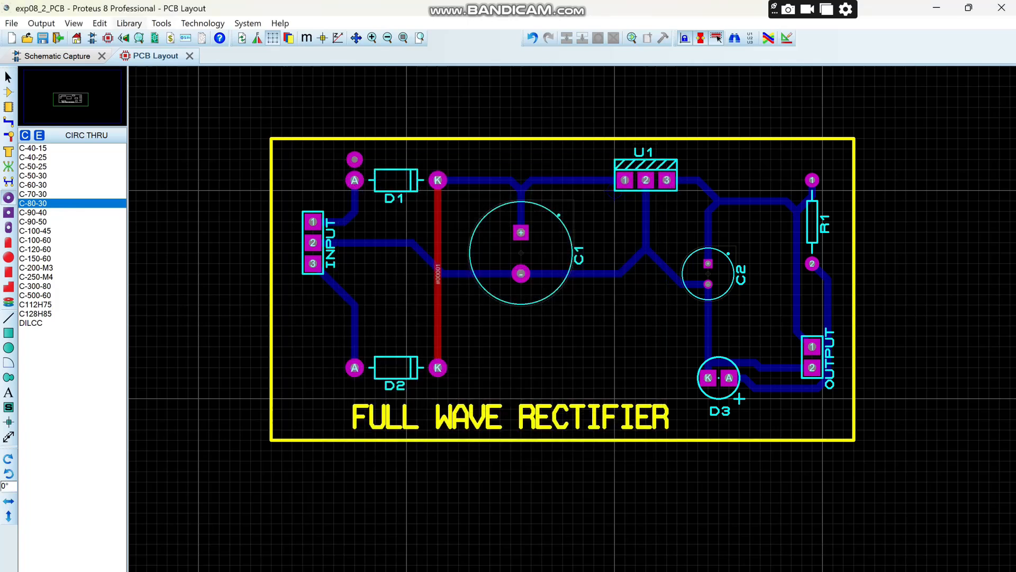
{"action": "left_click", "coordinate": [98, 23]}
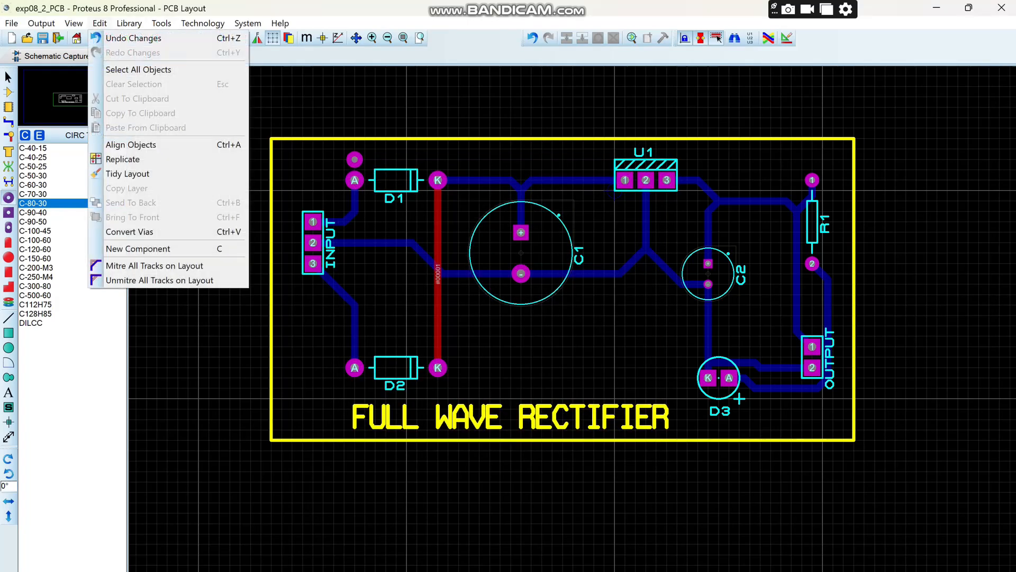
{"action": "mouse_move", "coordinate": [73, 24]}
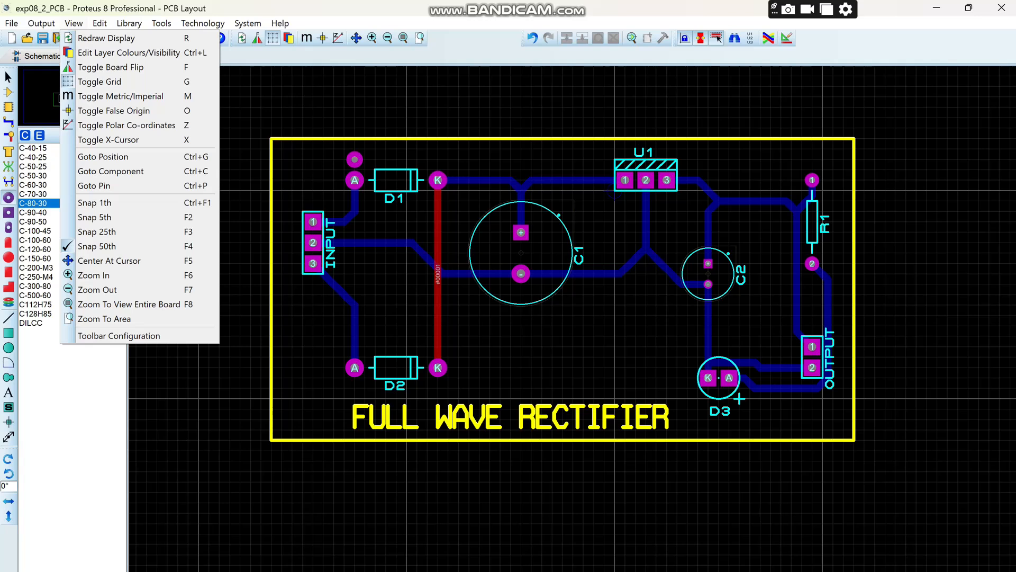
{"action": "left_click", "coordinate": [127, 52]}
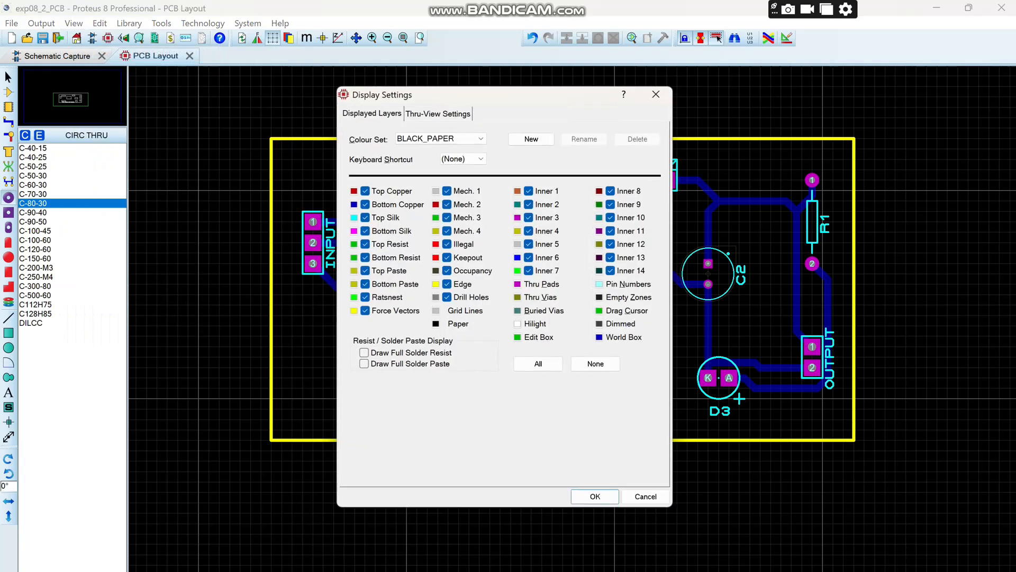
{"action": "left_click", "coordinate": [656, 94]}
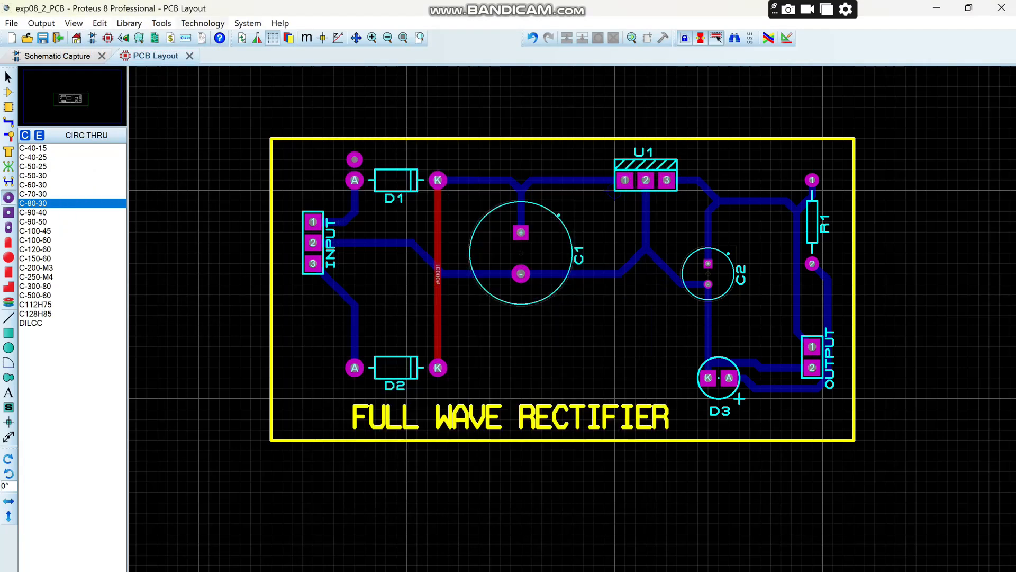
{"action": "left_click", "coordinate": [214, 23]}
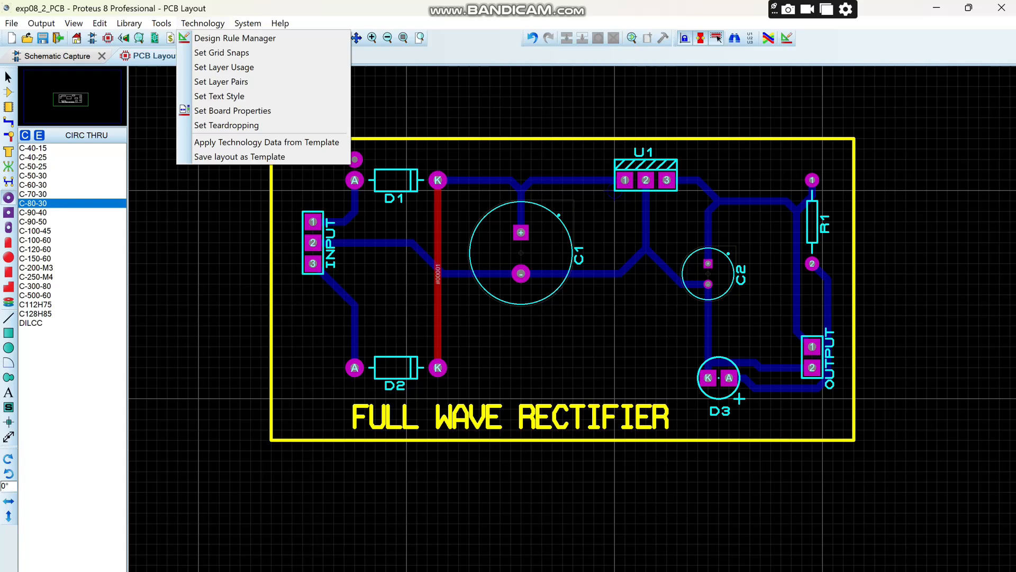
{"action": "mouse_move", "coordinate": [248, 23]}
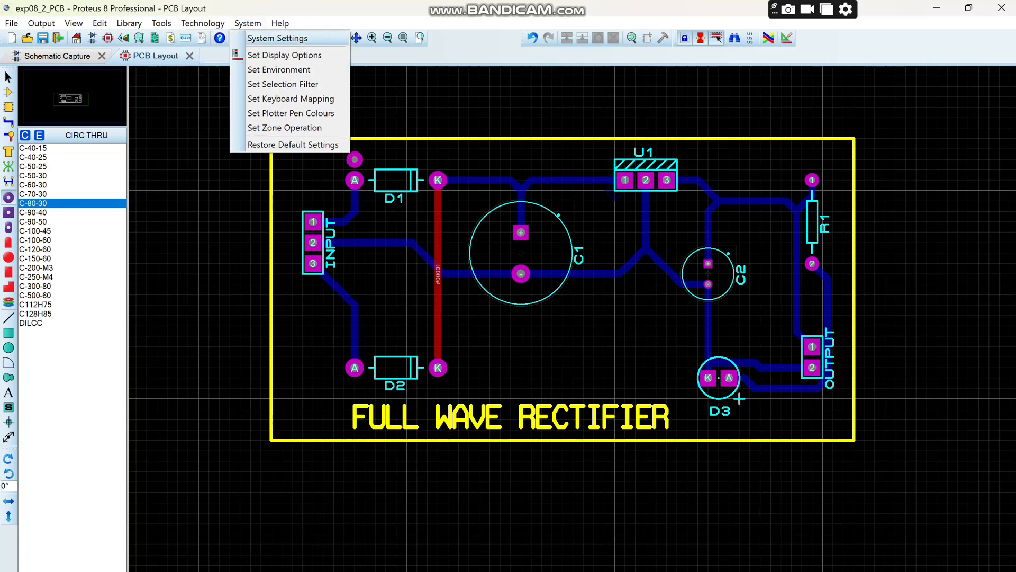
{"action": "mouse_move", "coordinate": [162, 23]}
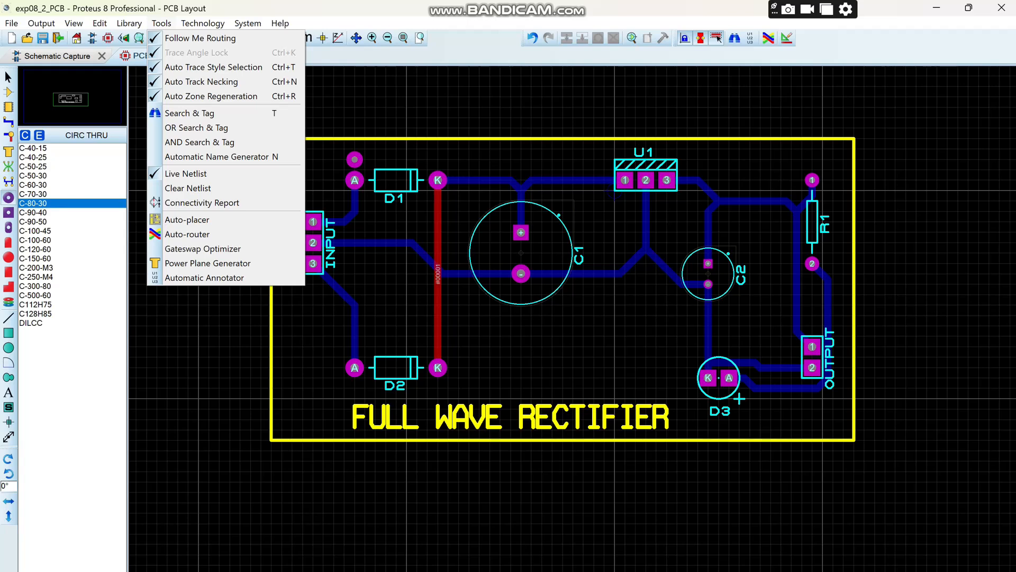
{"action": "mouse_move", "coordinate": [129, 23]}
{"action": "left_click", "coordinate": [41, 23]}
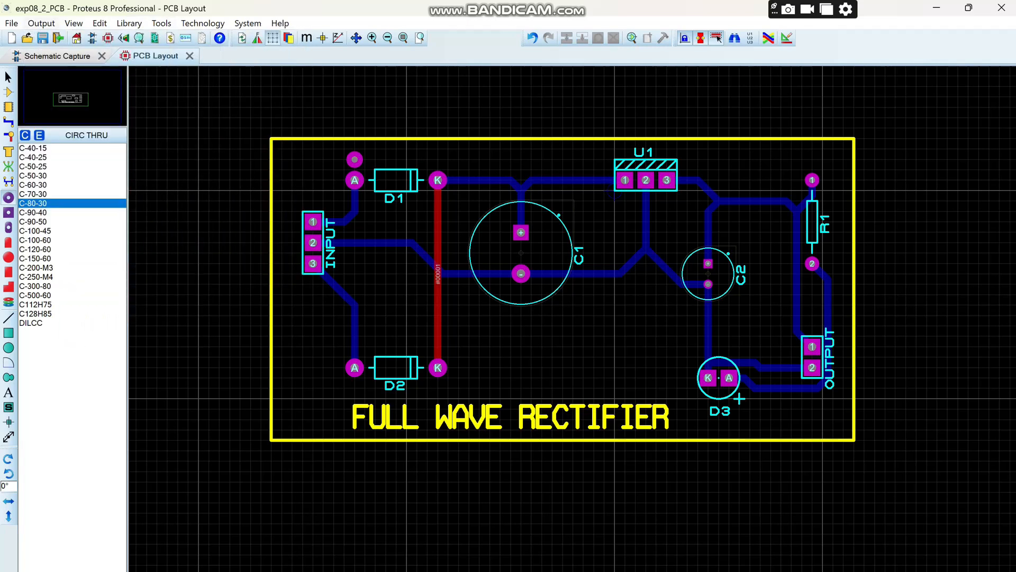
Survey the PCB layout's view, library, tool, technology and system commands, and briefly check the selection filter settings
{"action": "left_click", "coordinate": [41, 23]}
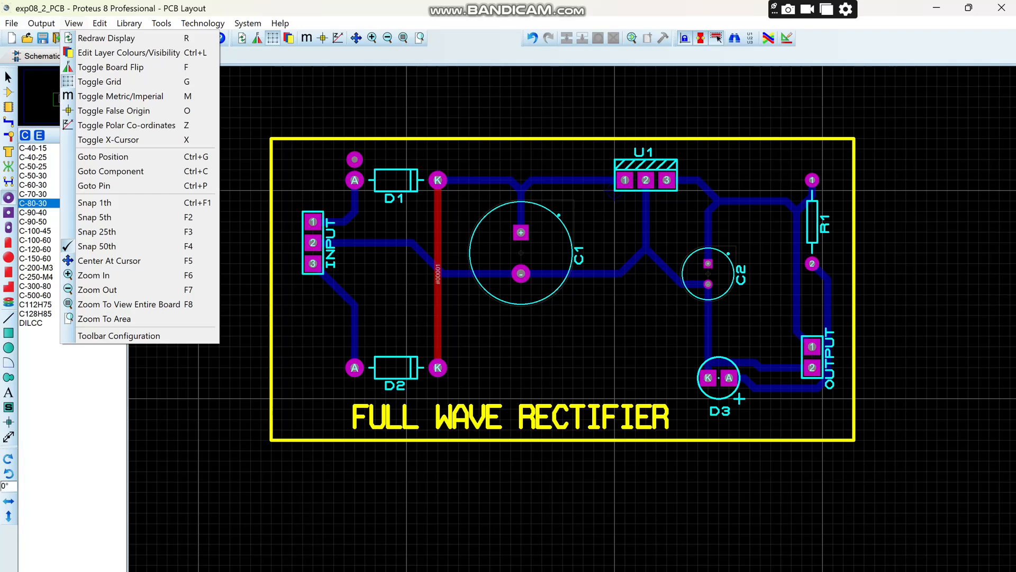
{"action": "mouse_move", "coordinate": [42, 24]}
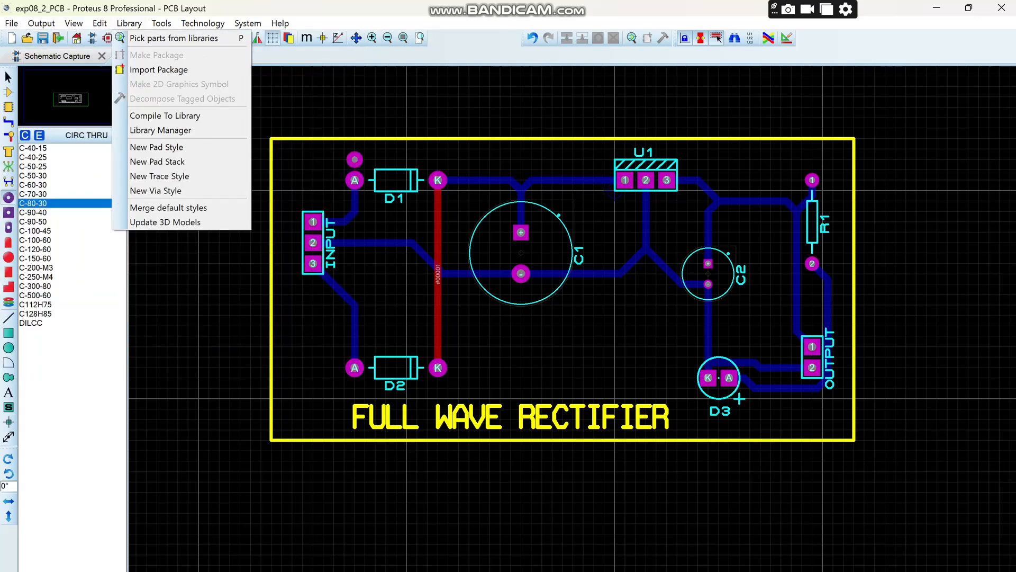
{"action": "mouse_move", "coordinate": [162, 23]}
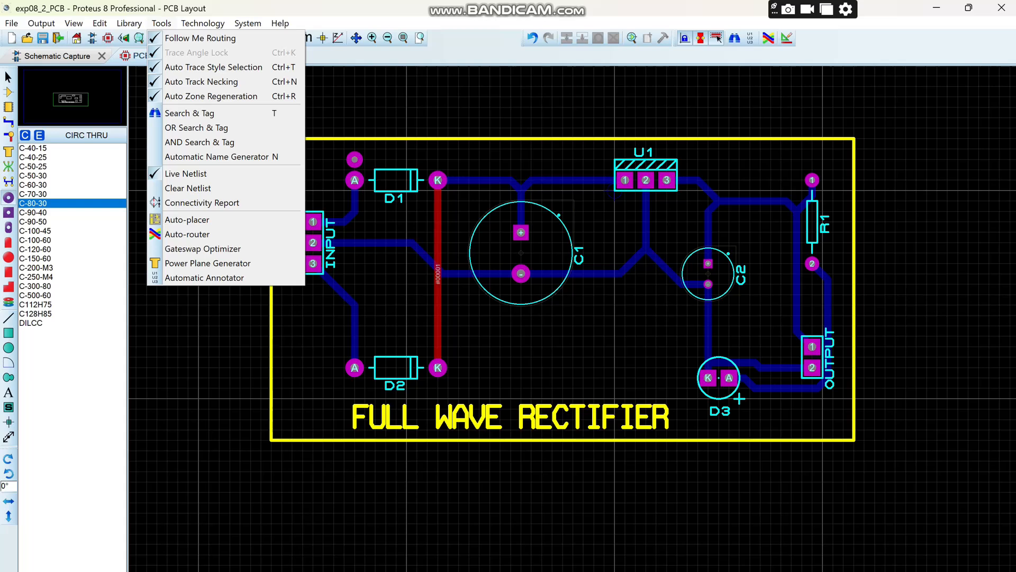
{"action": "mouse_move", "coordinate": [203, 24]}
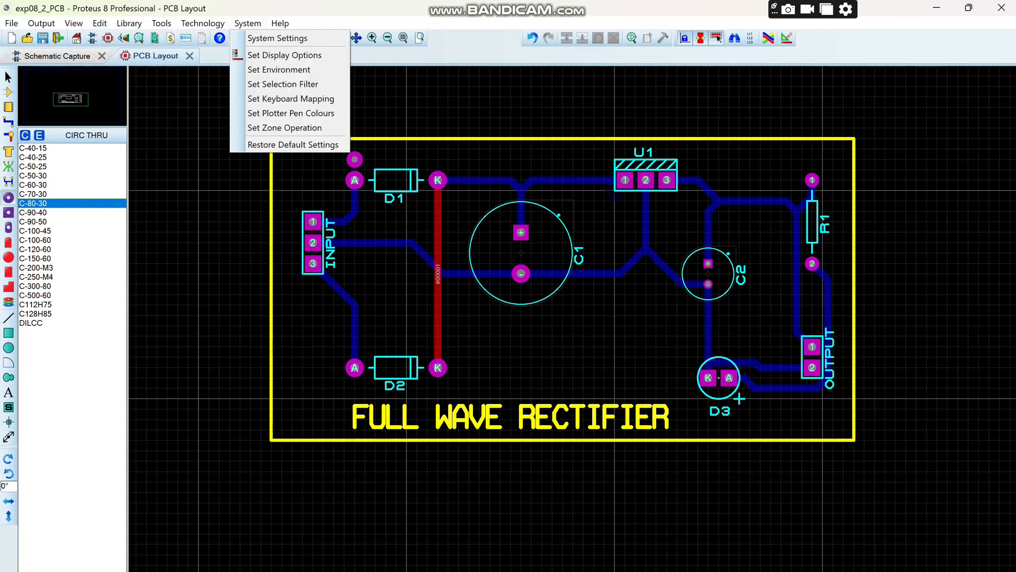
{"action": "left_click", "coordinate": [282, 84]}
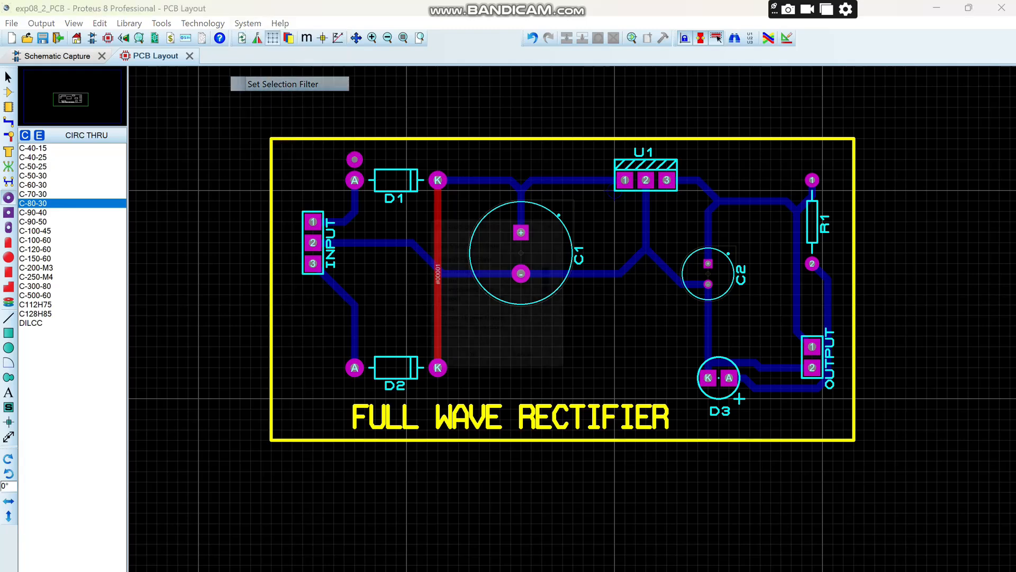
{"action": "left_click", "coordinate": [568, 217]}
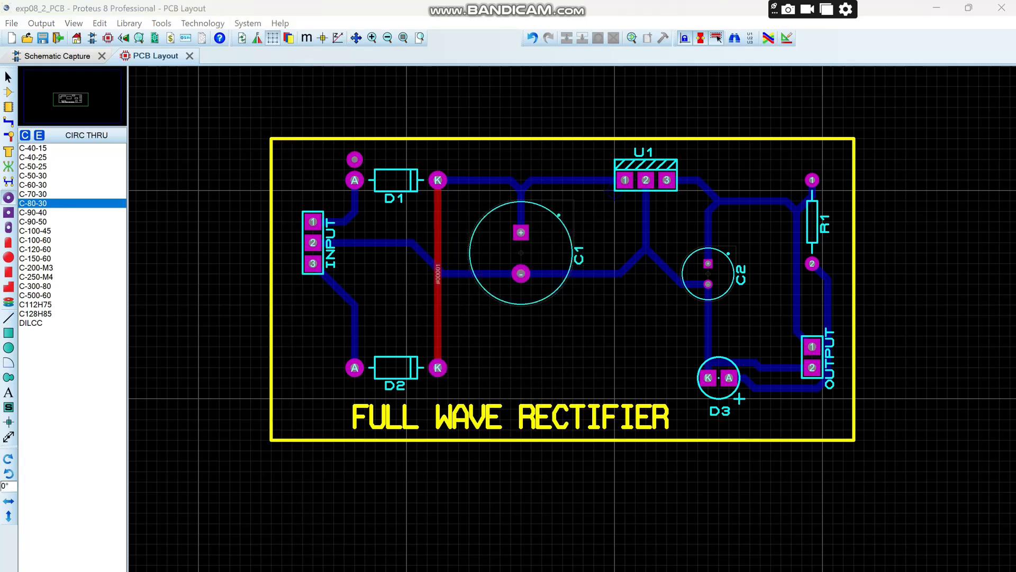
Switch to PCB_document.docx in Word and skim from the component images through the C-200-M3 pad notes to Layers and Net Classes
{"action": "key", "text": "alt+Tab"}
{"action": "scroll", "coordinate": [503, 349], "scroll_direction": "down", "scroll_amount": 15}
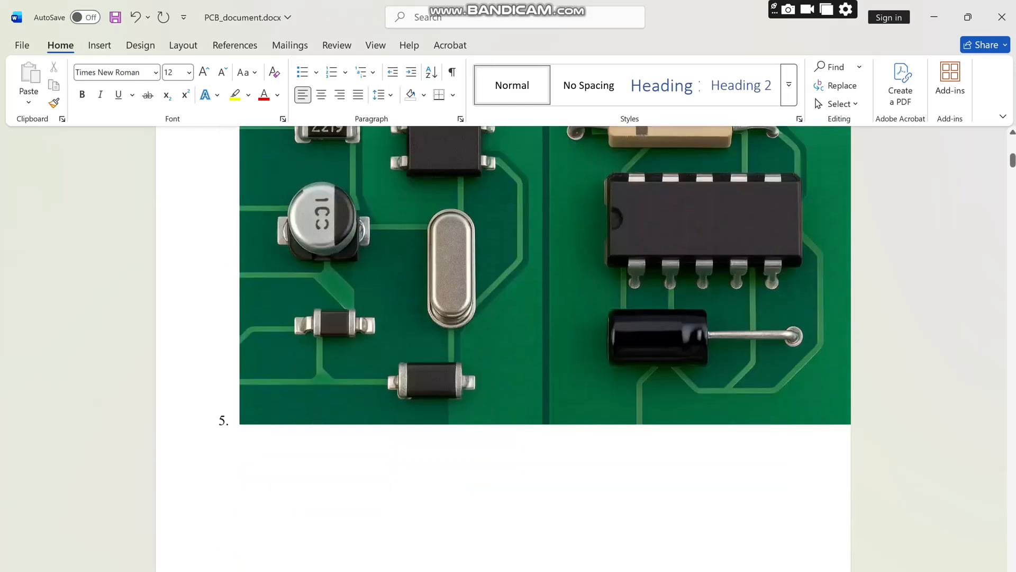
{"action": "scroll", "coordinate": [503, 348], "scroll_direction": "down", "scroll_amount": 20}
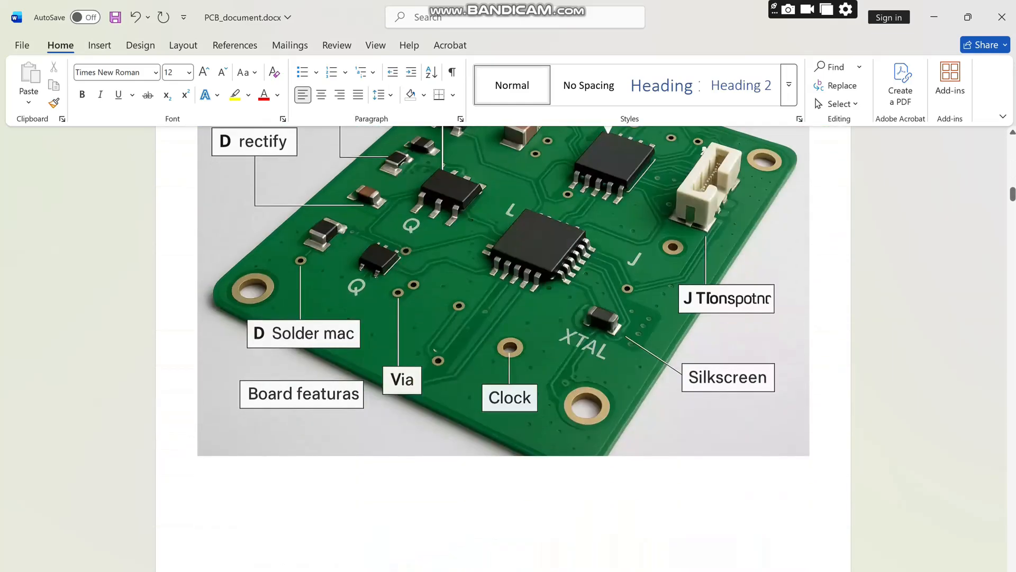
{"action": "scroll", "coordinate": [504, 348], "scroll_direction": "down", "scroll_amount": 5}
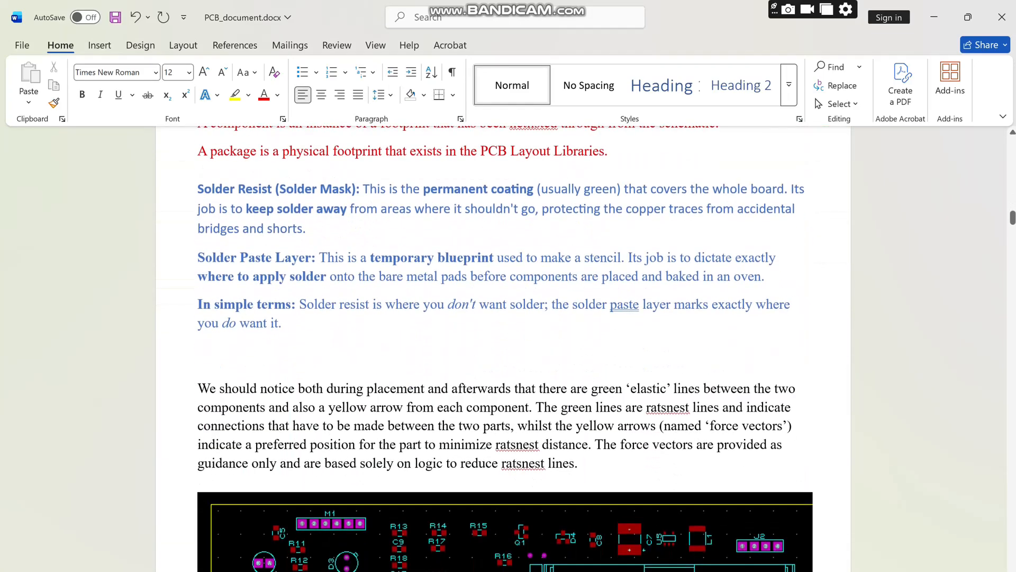
{"action": "scroll", "coordinate": [503, 348], "scroll_direction": "down", "scroll_amount": 20}
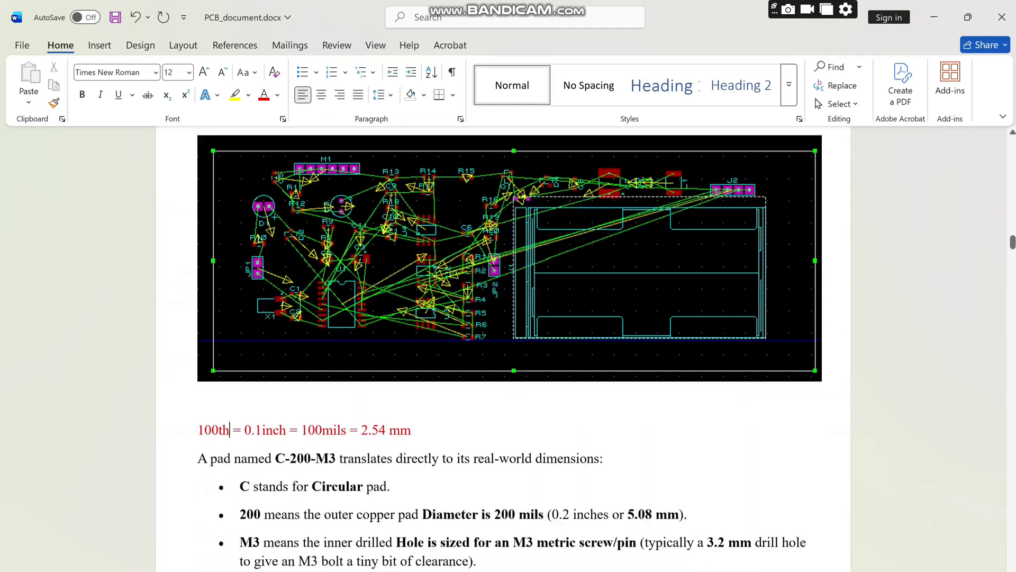
{"action": "scroll", "coordinate": [504, 349], "scroll_direction": "down", "scroll_amount": 5}
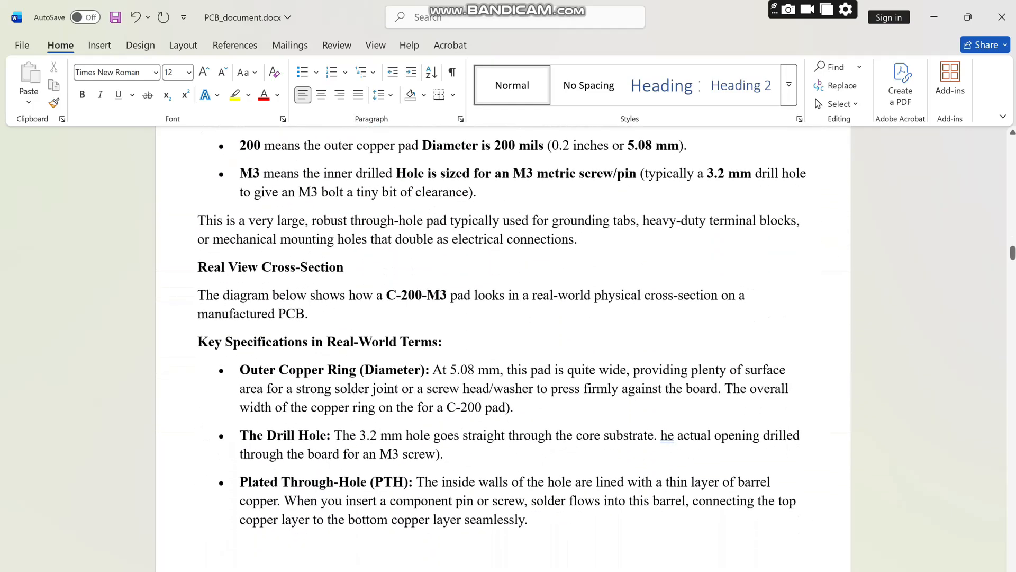
{"action": "scroll", "coordinate": [504, 349], "scroll_direction": "down", "scroll_amount": 7}
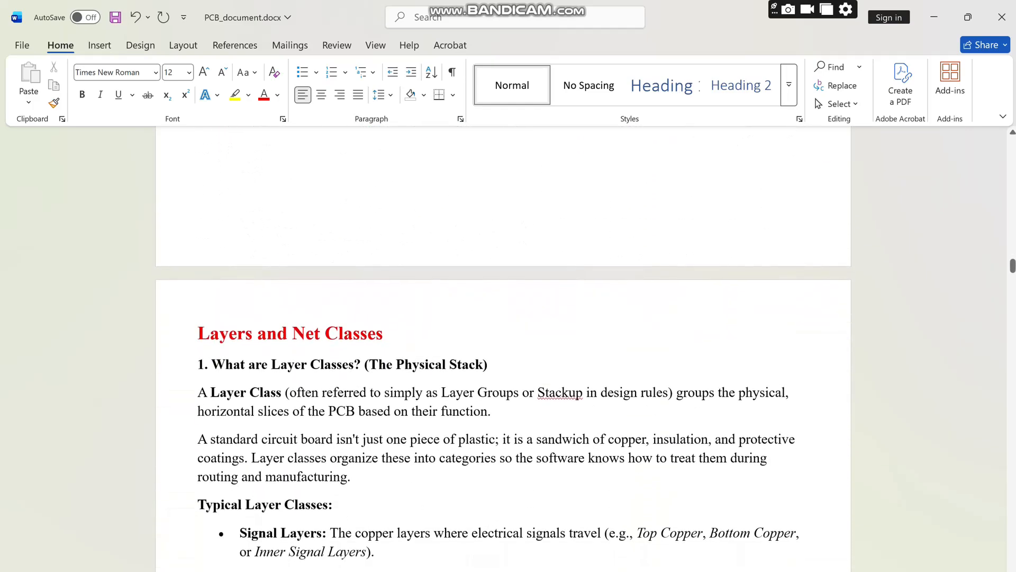
{"action": "scroll", "coordinate": [503, 348], "scroll_direction": "up", "scroll_amount": 4}
{"action": "scroll", "coordinate": [504, 349], "scroll_direction": "up", "scroll_amount": 1}
{"action": "scroll", "coordinate": [504, 348], "scroll_direction": "down", "scroll_amount": 10}
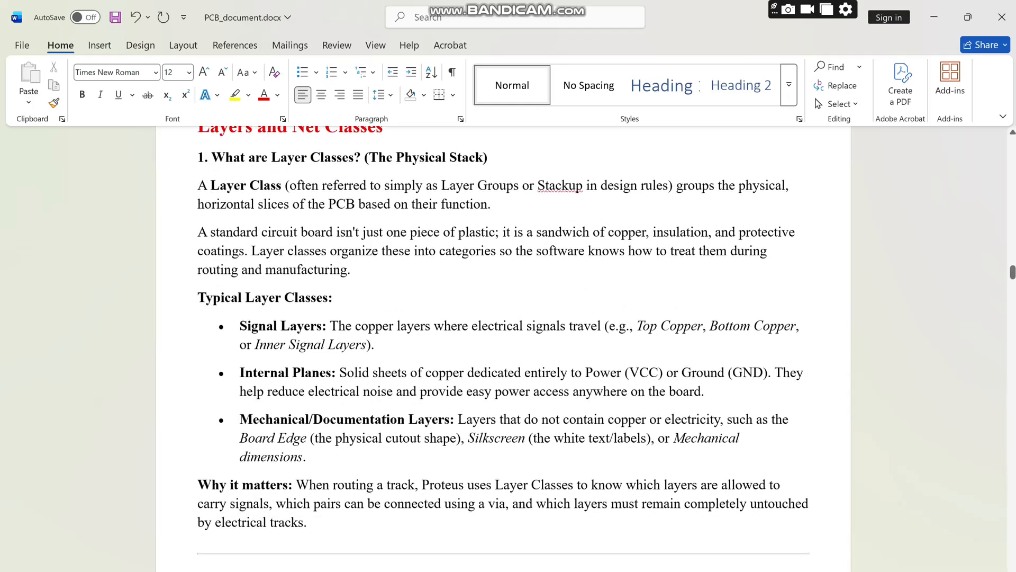
{"action": "scroll", "coordinate": [503, 349], "scroll_direction": "down", "scroll_amount": 20}
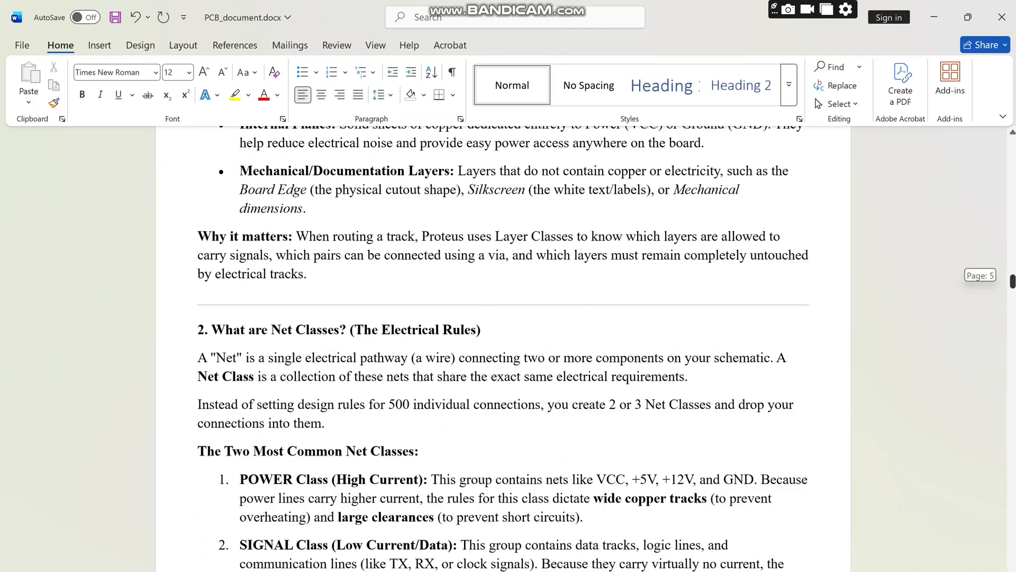
Find the Important Rules of Manual routing section and review Switching Routing Modes and Panning and Zooming
{"action": "scroll", "coordinate": [504, 349], "scroll_direction": "down", "scroll_amount": 3}
{"action": "scroll", "coordinate": [504, 349], "scroll_direction": "up", "scroll_amount": 15}
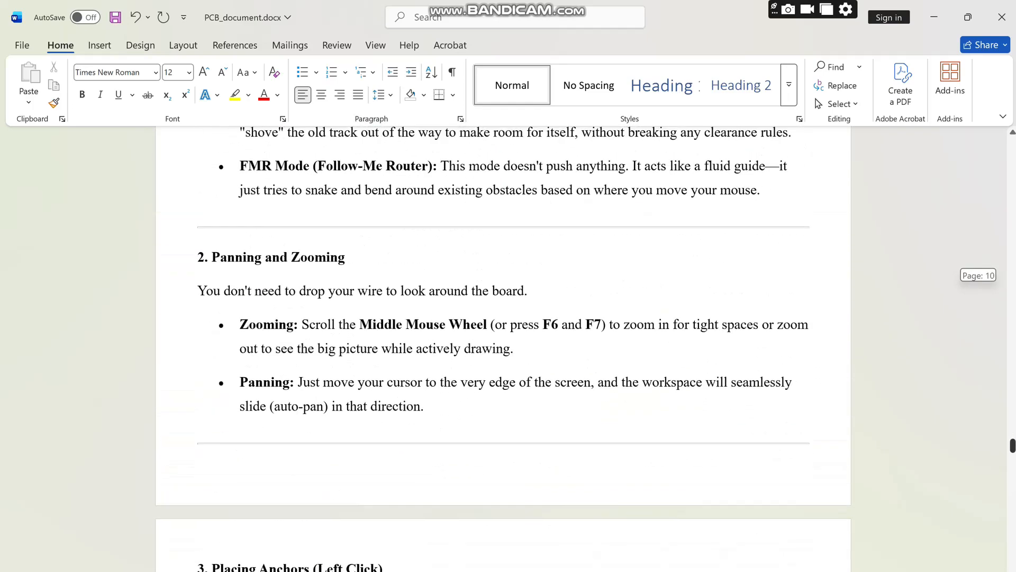
{"action": "scroll", "coordinate": [503, 349], "scroll_direction": "down", "scroll_amount": 4}
{"action": "scroll", "coordinate": [503, 349], "scroll_direction": "up", "scroll_amount": 7}
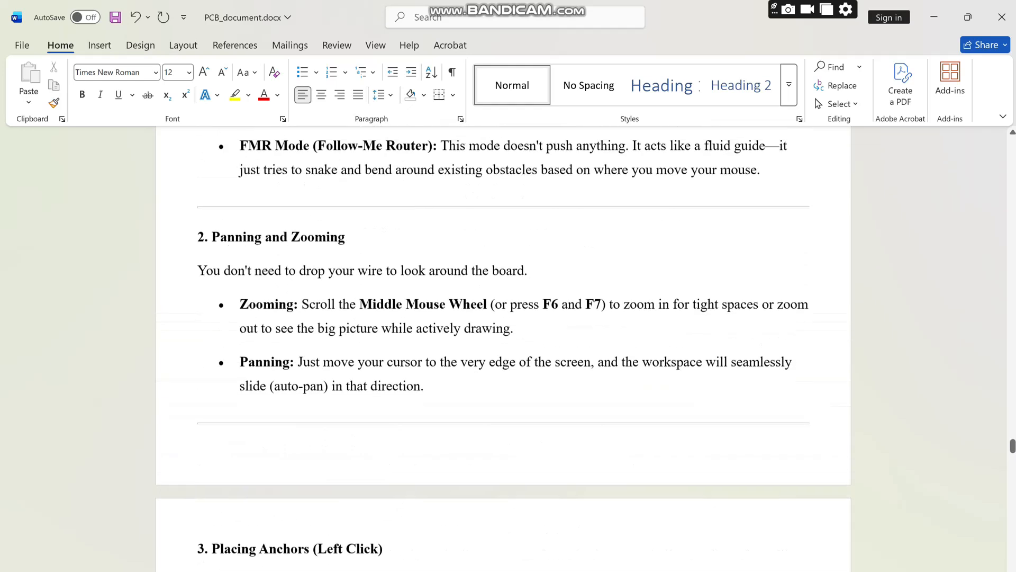
{"action": "scroll", "coordinate": [503, 348], "scroll_direction": "up", "scroll_amount": 1}
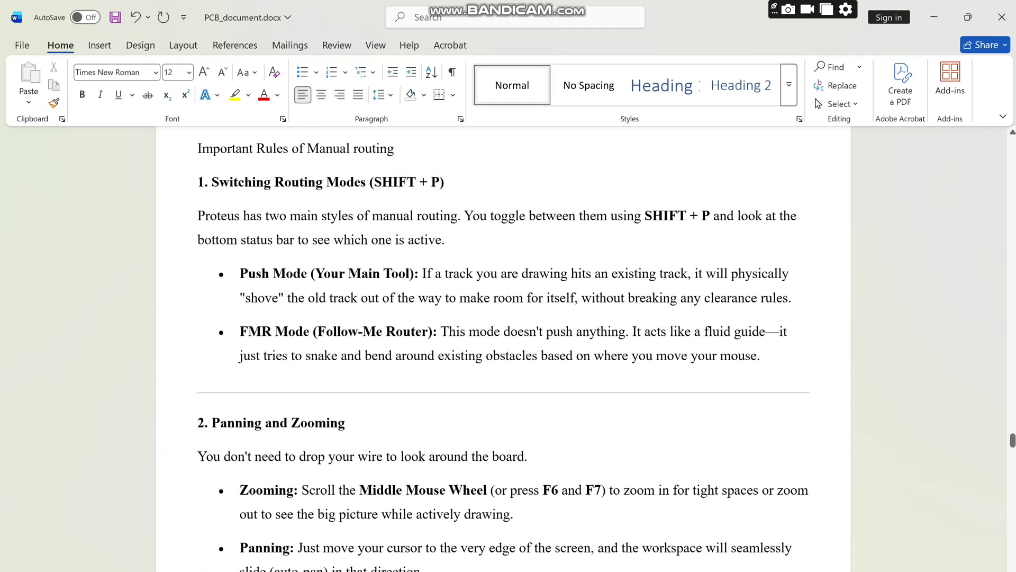
{"action": "scroll", "coordinate": [504, 349], "scroll_direction": "up", "scroll_amount": 1}
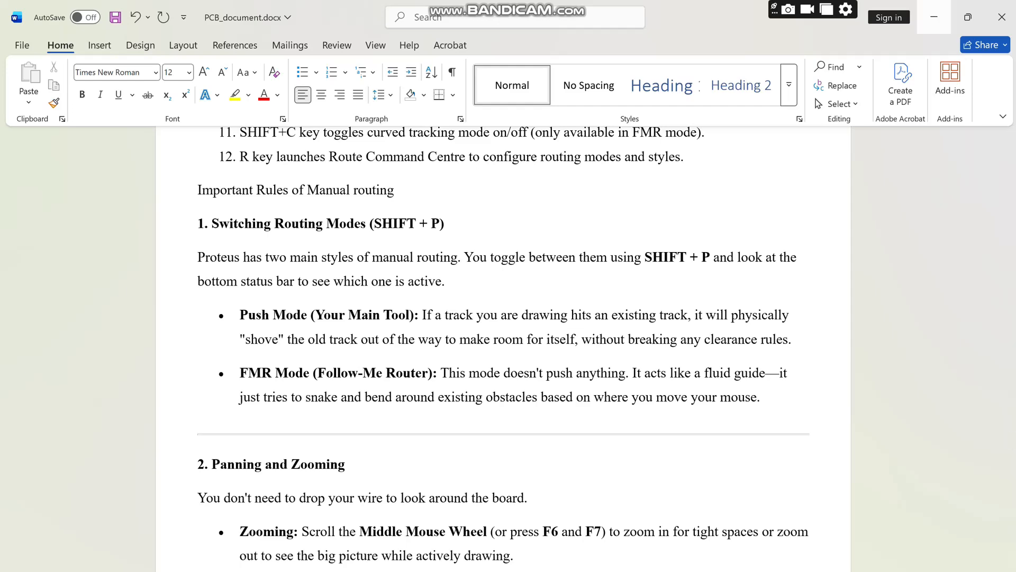
Return to the Proteus PCB layout and examine the clearances and net class settings in the Design Rule Manager
{"action": "left_click", "coordinate": [934, 17]}
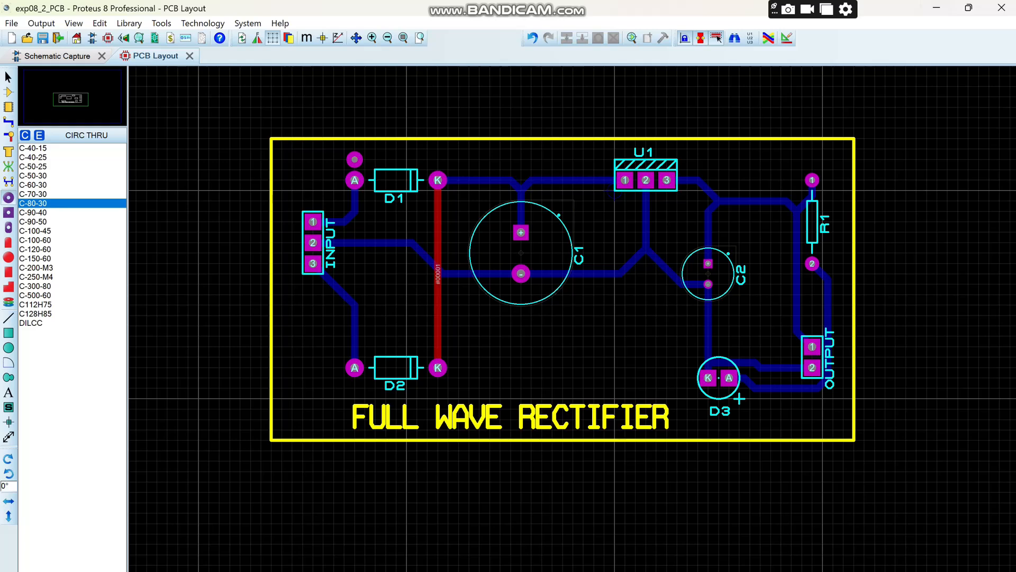
{"action": "left_click", "coordinate": [203, 23]}
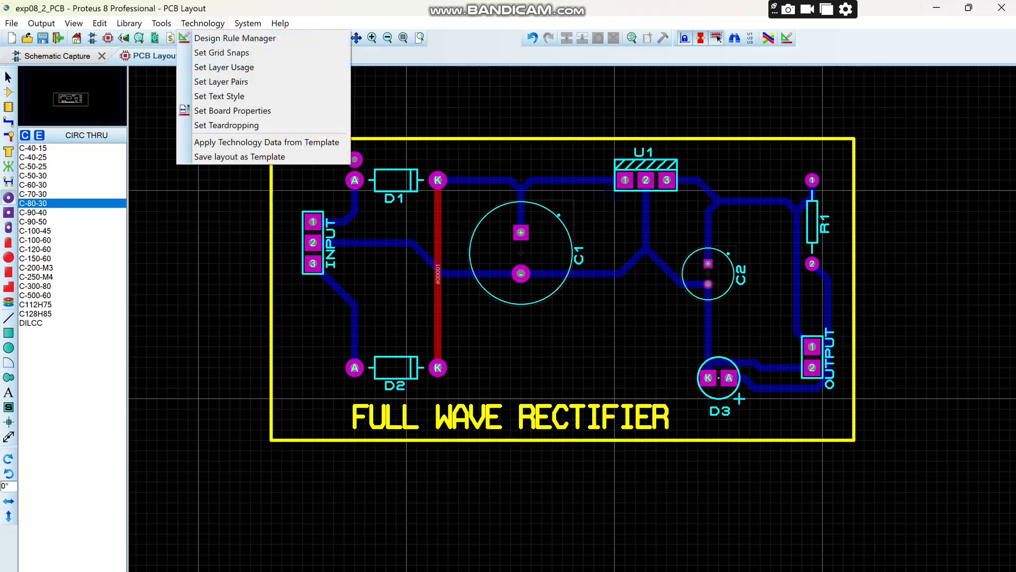
{"action": "left_click", "coordinate": [234, 38]}
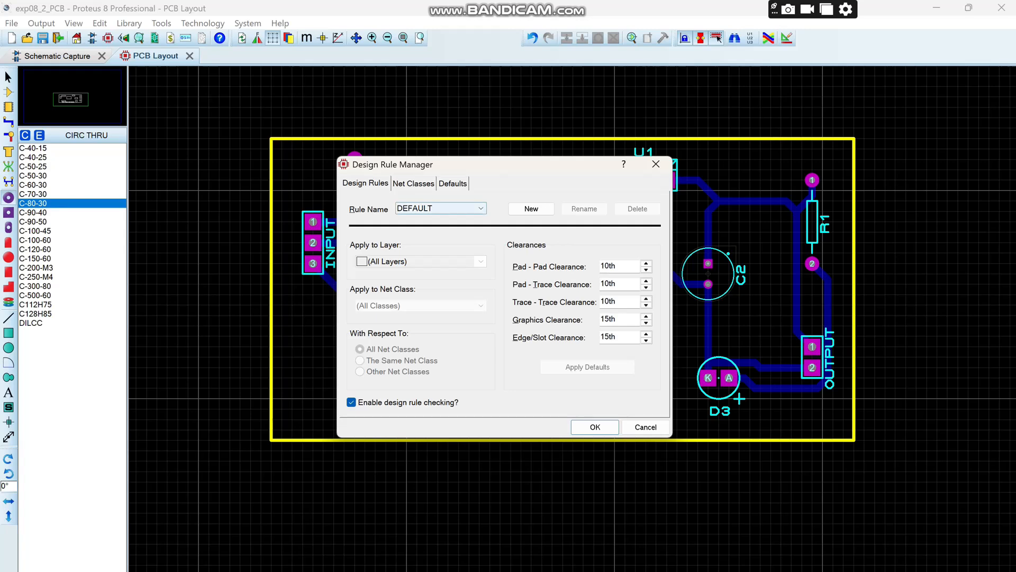
{"action": "left_click", "coordinate": [414, 183]}
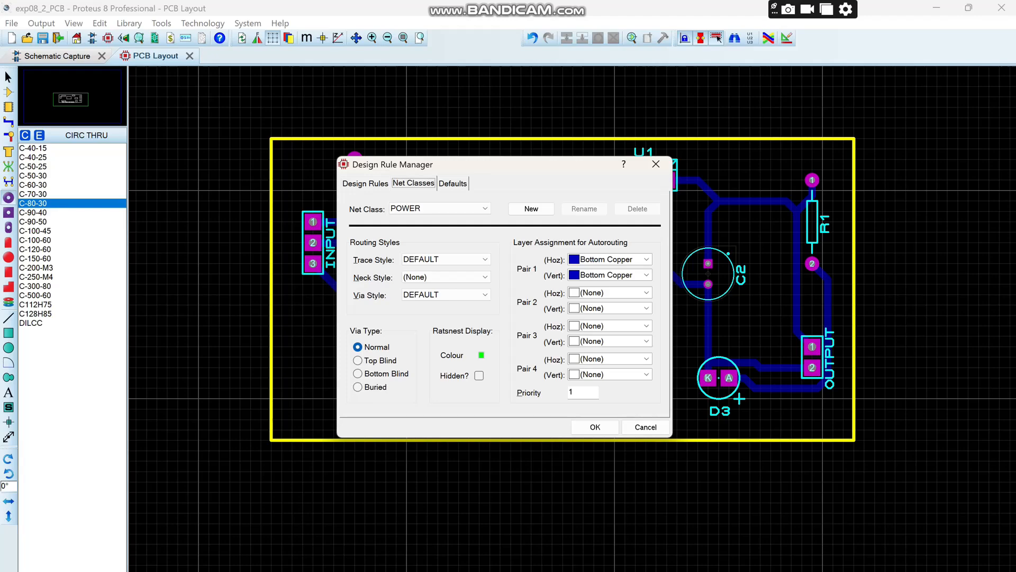
Switch back to the Word document and go back past the Design Rules to the Layers and Net Classes section
{"action": "key", "text": "alt+Tab"}
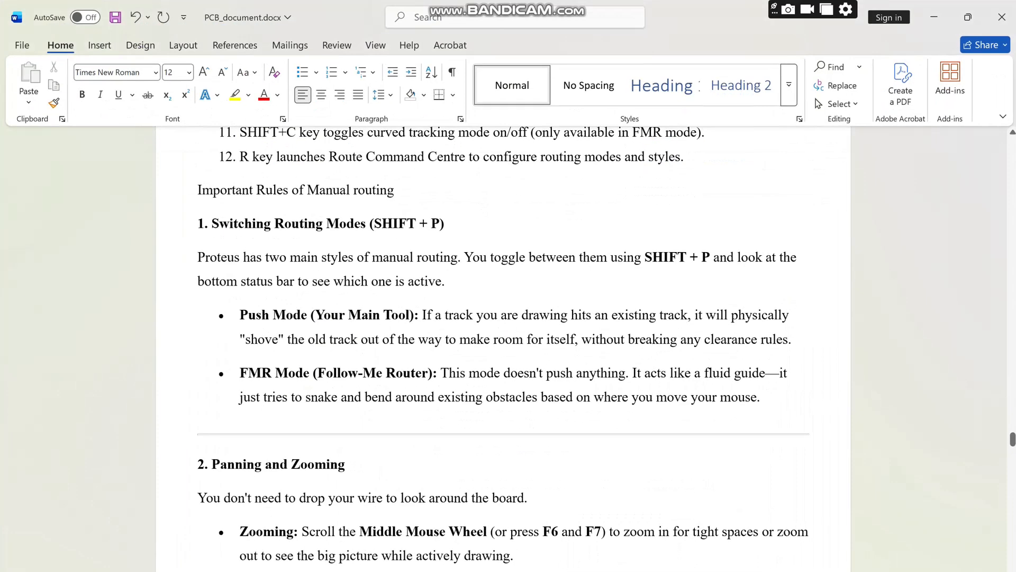
{"action": "scroll", "coordinate": [503, 350], "scroll_direction": "up", "scroll_amount": 6}
{"action": "scroll", "coordinate": [503, 349], "scroll_direction": "up", "scroll_amount": 20}
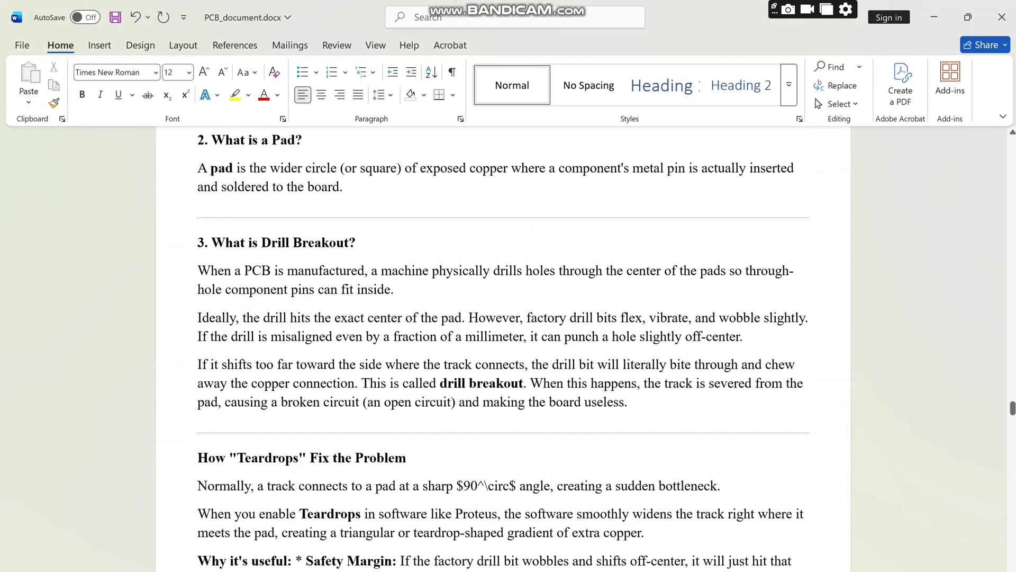
{"action": "scroll", "coordinate": [502, 349], "scroll_direction": "up", "scroll_amount": 15}
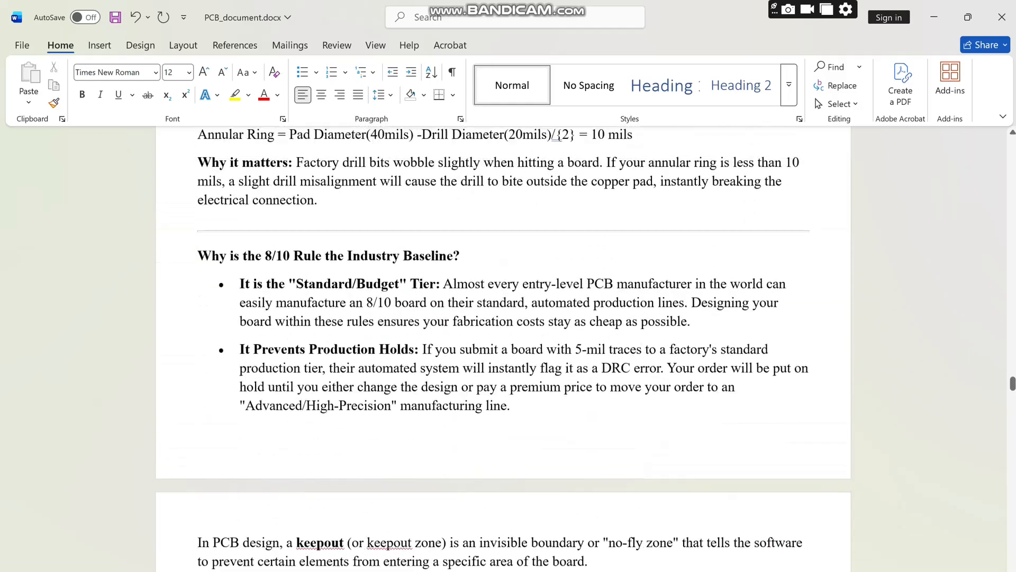
{"action": "scroll", "coordinate": [503, 350], "scroll_direction": "up", "scroll_amount": 15}
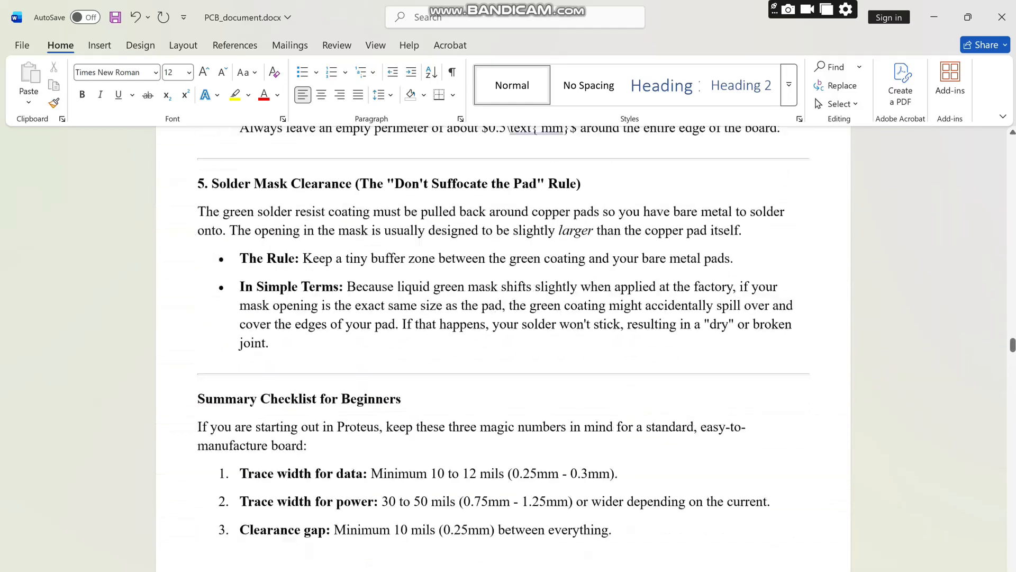
{"action": "scroll", "coordinate": [503, 349], "scroll_direction": "up", "scroll_amount": 15}
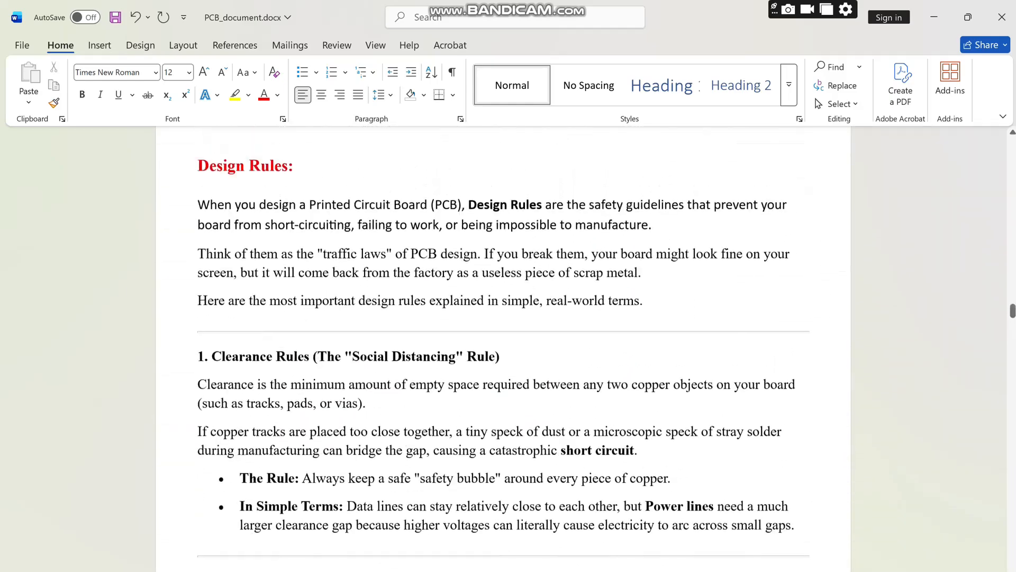
{"action": "scroll", "coordinate": [503, 350], "scroll_direction": "up", "scroll_amount": 15}
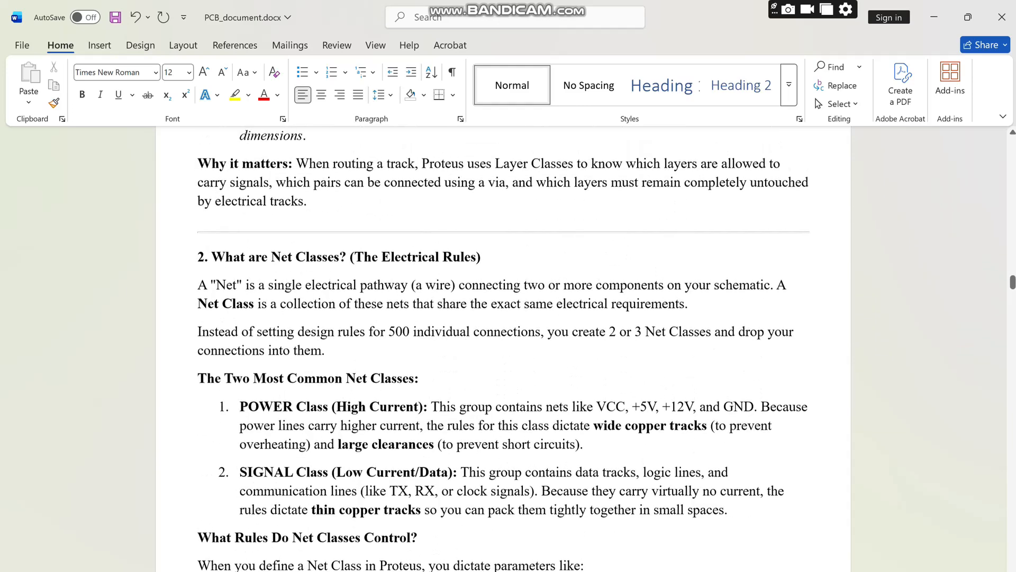
{"action": "scroll", "coordinate": [503, 349], "scroll_direction": "down", "scroll_amount": 1}
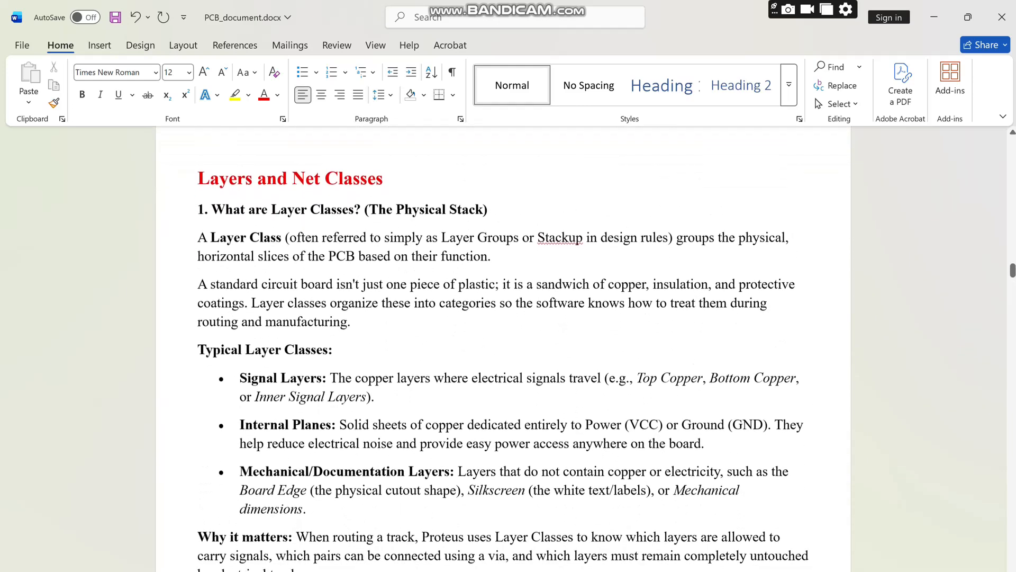
{"action": "scroll", "coordinate": [503, 349], "scroll_direction": "down", "scroll_amount": 1}
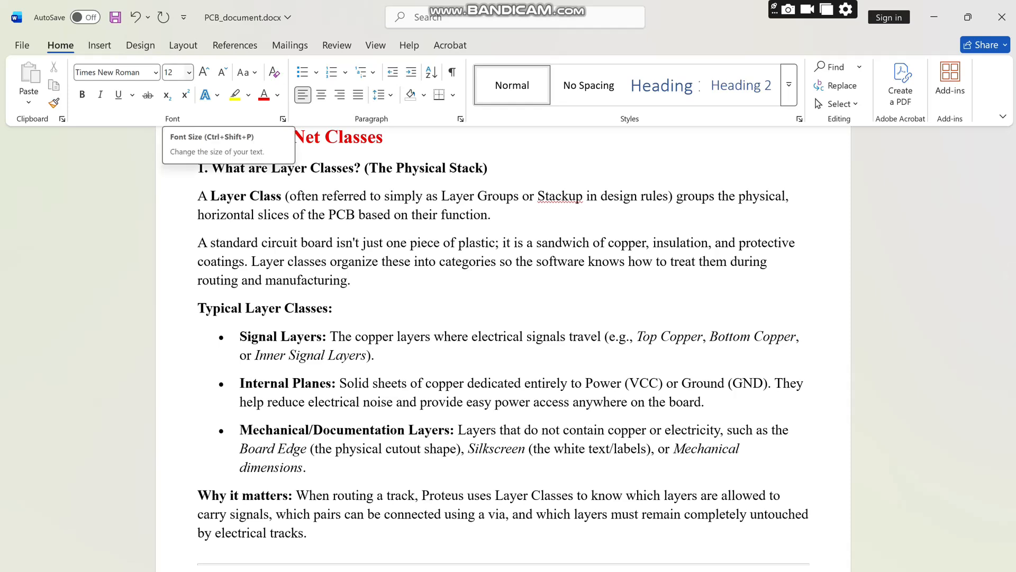
Review the solder mask and paste notes and the labelled layer stack image, and return to Layers and Net Classes
{"action": "left_click_drag", "start_coordinate": [1013, 272], "coordinate": [1012, 219]}
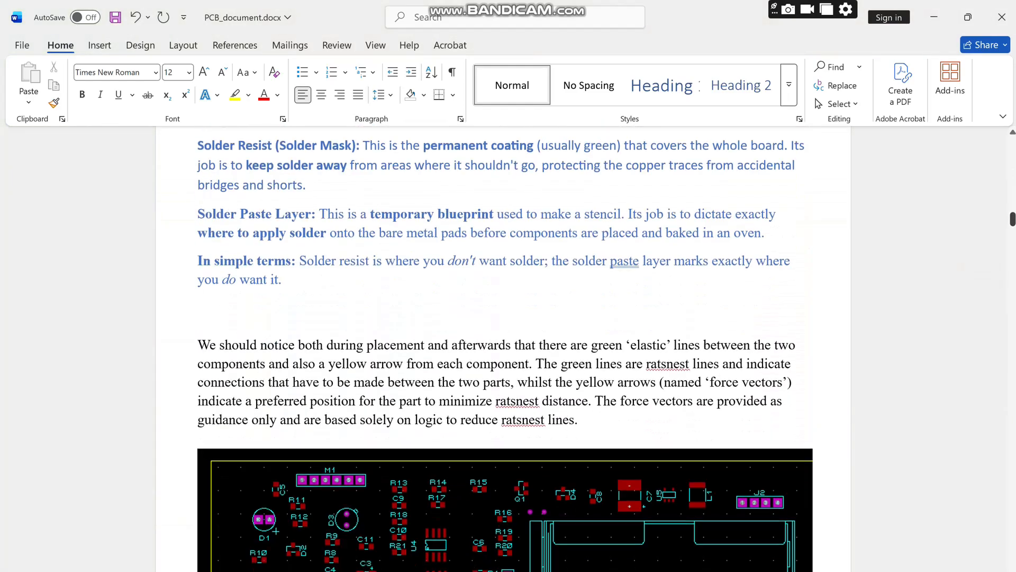
{"action": "scroll", "coordinate": [503, 348], "scroll_direction": "up", "scroll_amount": 7}
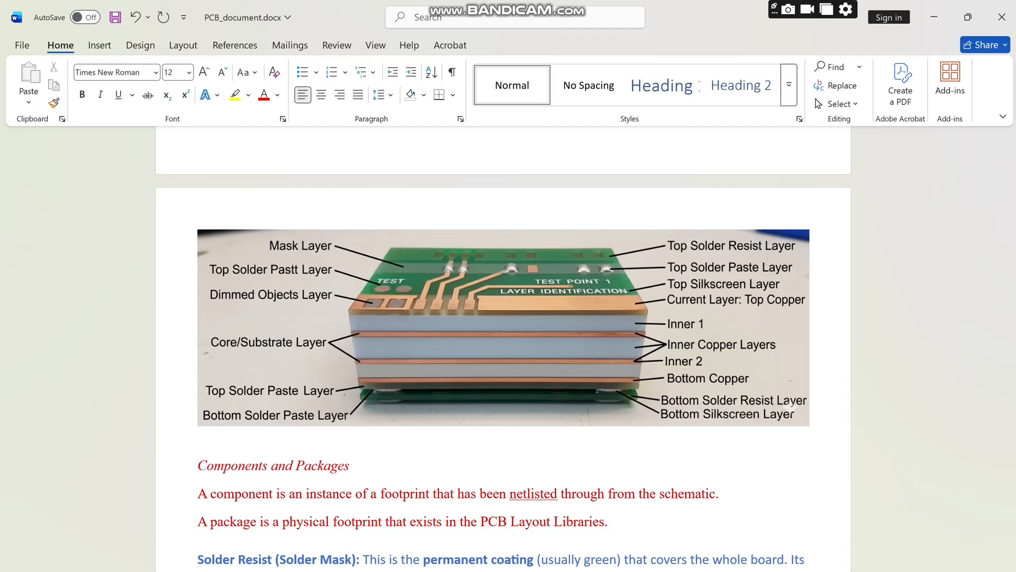
{"action": "scroll", "coordinate": [503, 349], "scroll_direction": "down", "scroll_amount": 20}
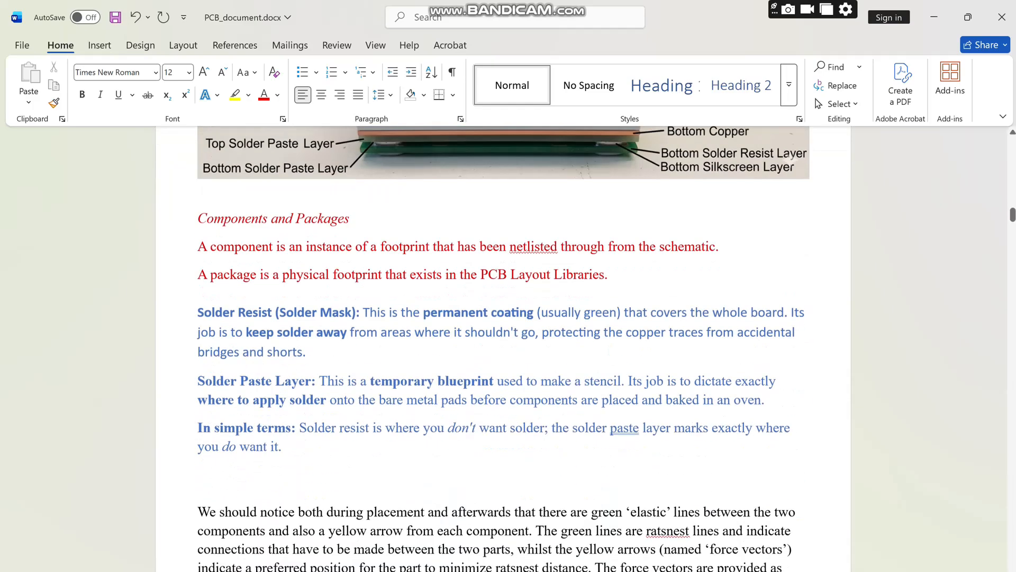
{"action": "scroll", "coordinate": [577, 227], "scroll_direction": "down", "scroll_amount": 20}
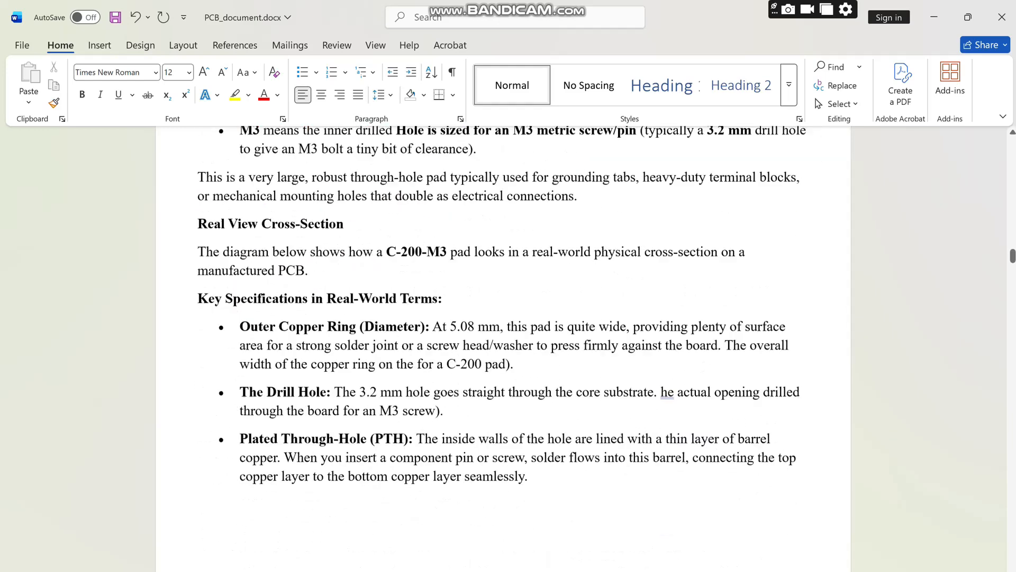
{"action": "scroll", "coordinate": [503, 350], "scroll_direction": "up", "scroll_amount": 1}
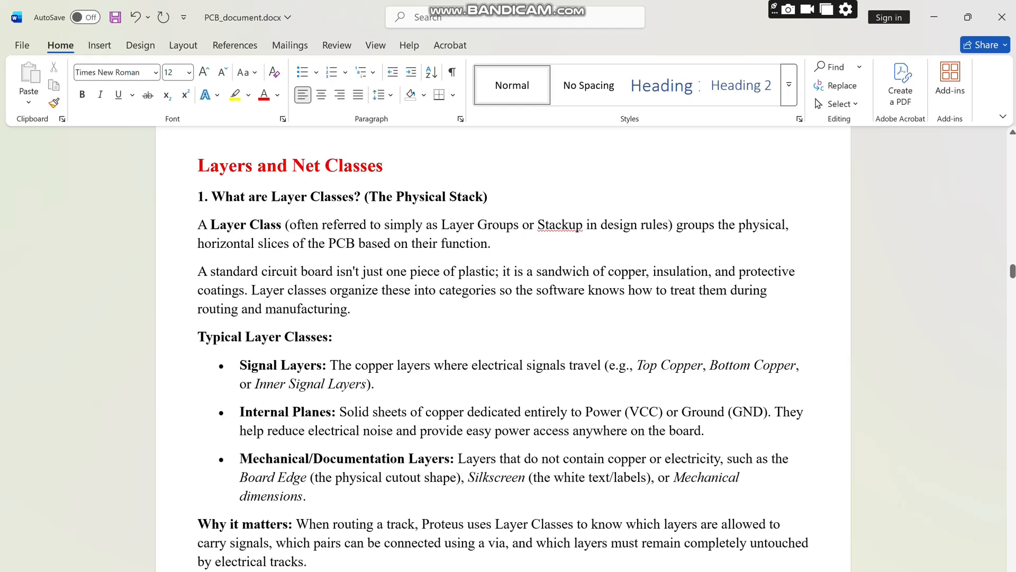
Review the Layer Classes and Net Classes explanations in the Word notes, minimizing the screen recorder window that covers them
{"action": "scroll", "coordinate": [503, 344], "scroll_direction": "down", "scroll_amount": 1}
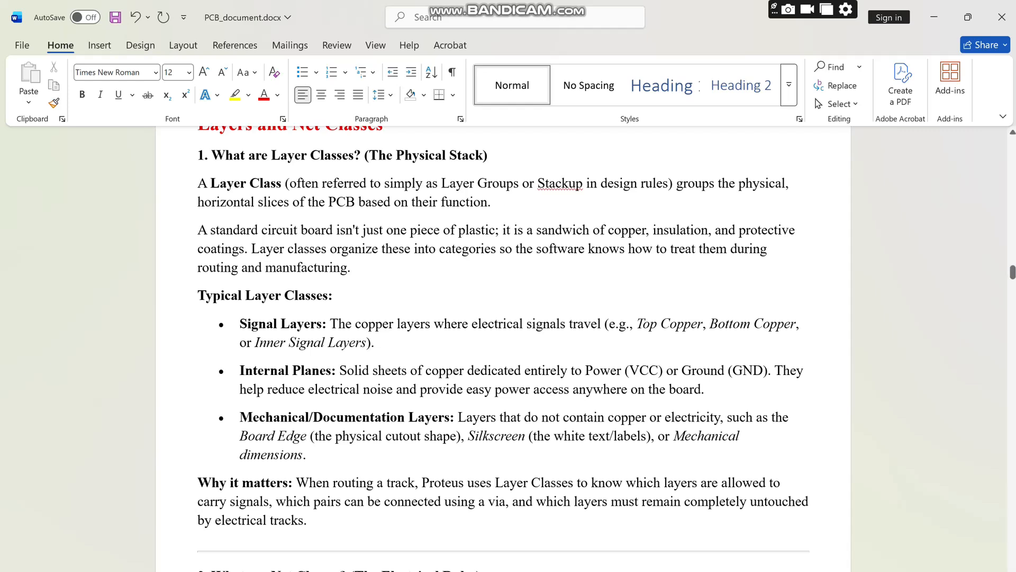
{"action": "scroll", "coordinate": [504, 348], "scroll_direction": "down", "scroll_amount": 2}
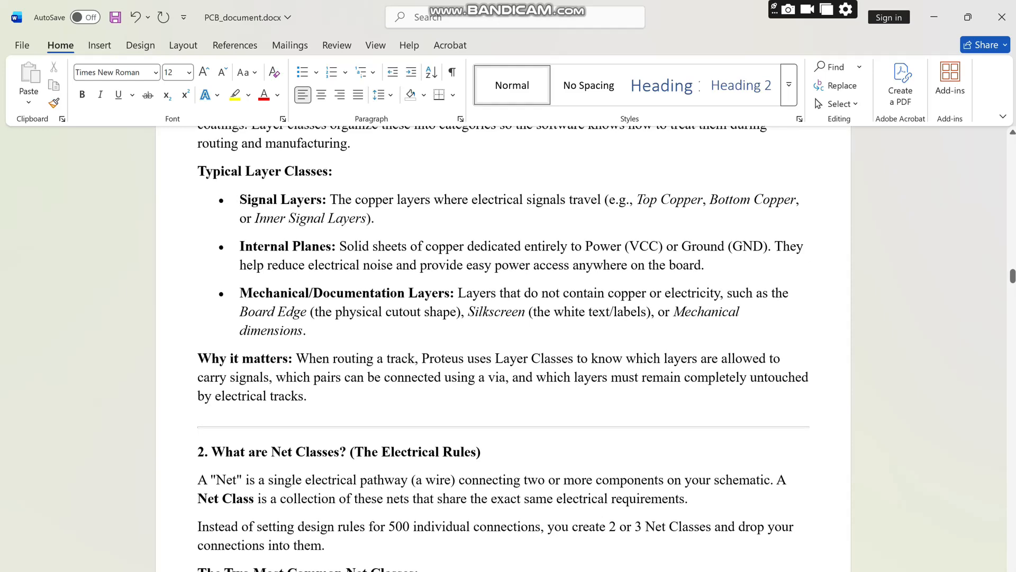
{"action": "scroll", "coordinate": [503, 348], "scroll_direction": "down", "scroll_amount": 5}
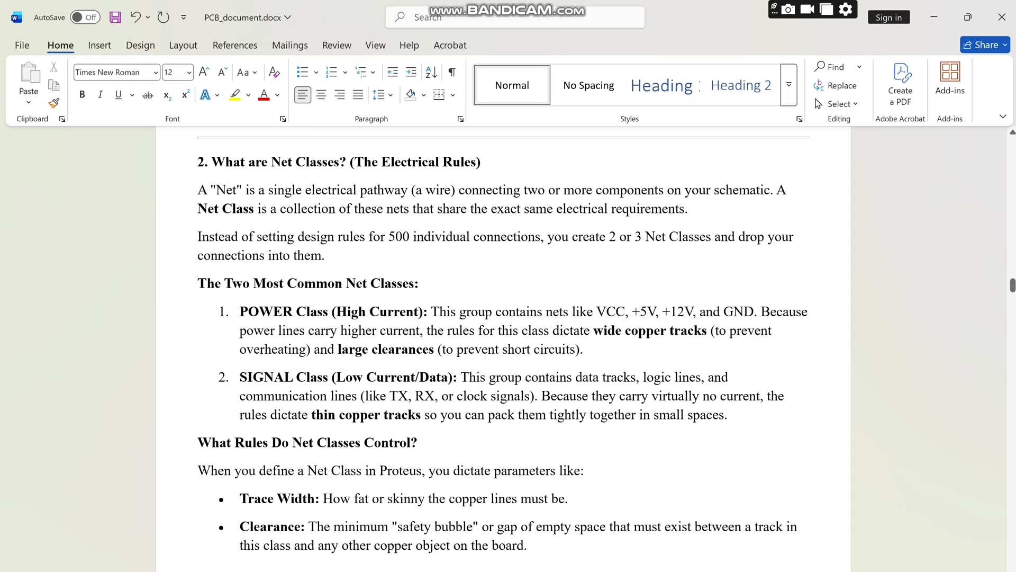
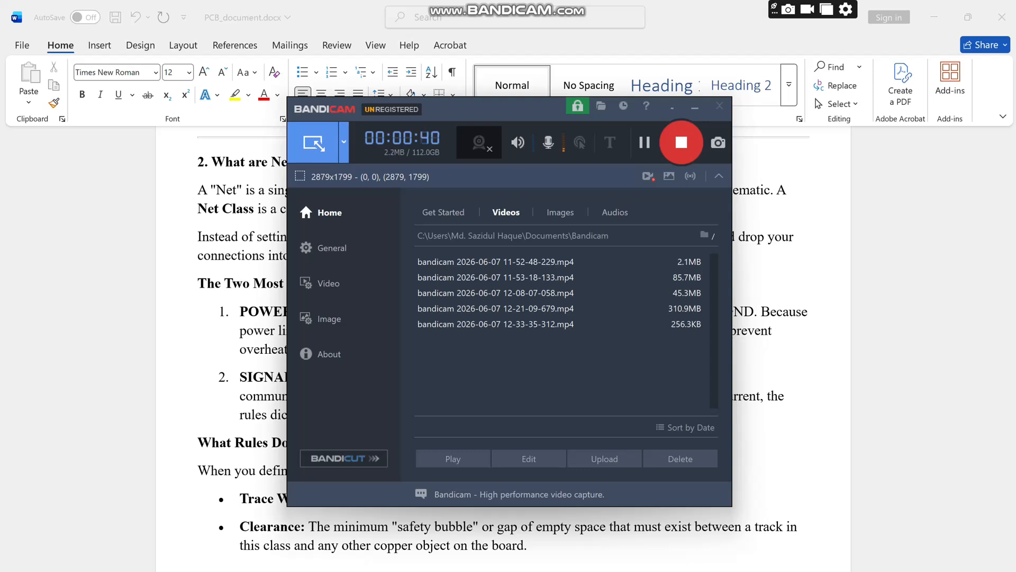
{"action": "left_click", "coordinate": [695, 108]}
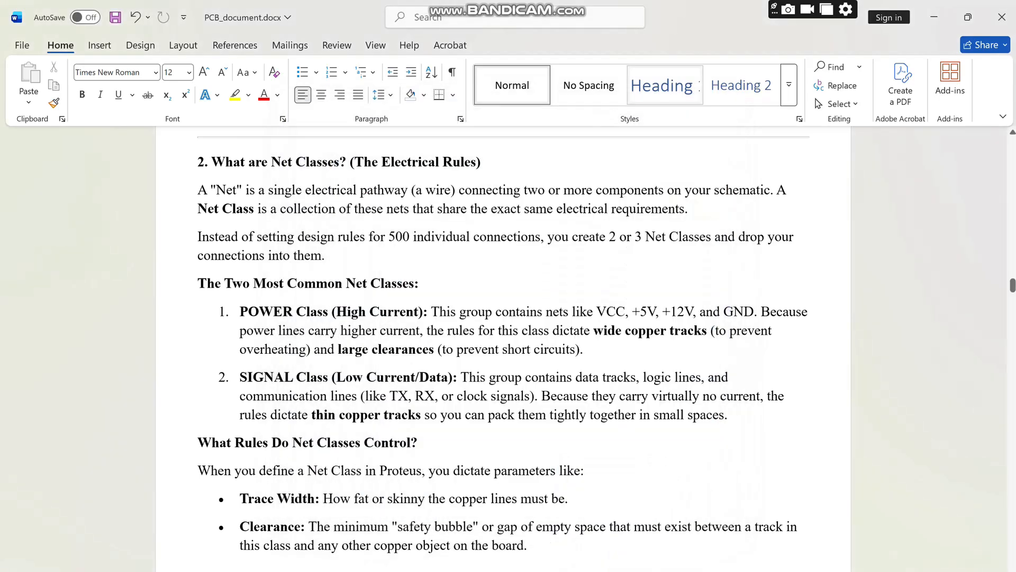
{"action": "scroll", "coordinate": [503, 339], "scroll_direction": "down", "scroll_amount": 1}
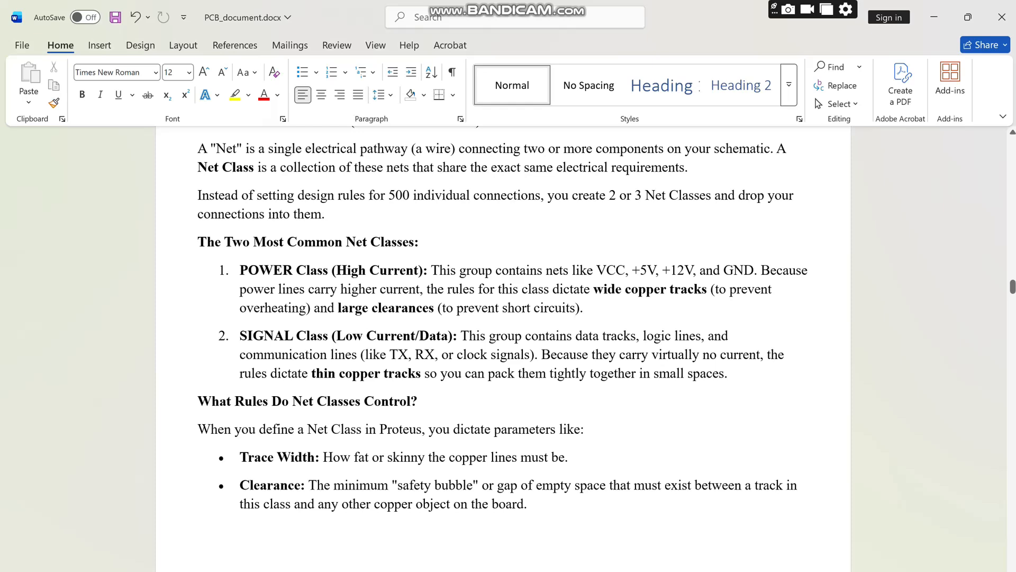
{"action": "scroll", "coordinate": [503, 344], "scroll_direction": "down", "scroll_amount": 5}
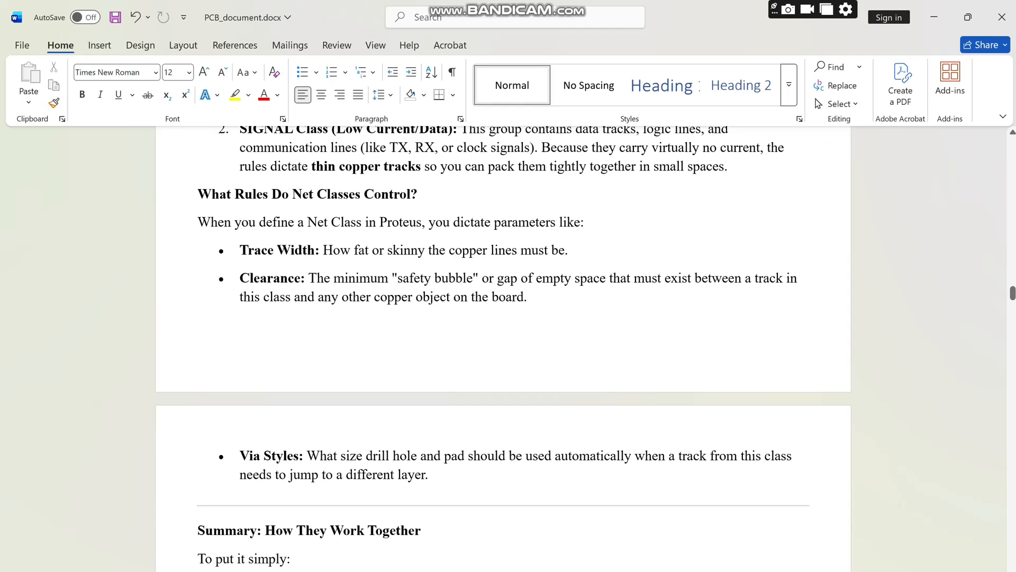
Review the trace width, clearance and via style rules that net classes control, and the Summary: How They Work Together section
{"action": "left_click_drag", "start_coordinate": [316, 250], "coordinate": [274, 250]}
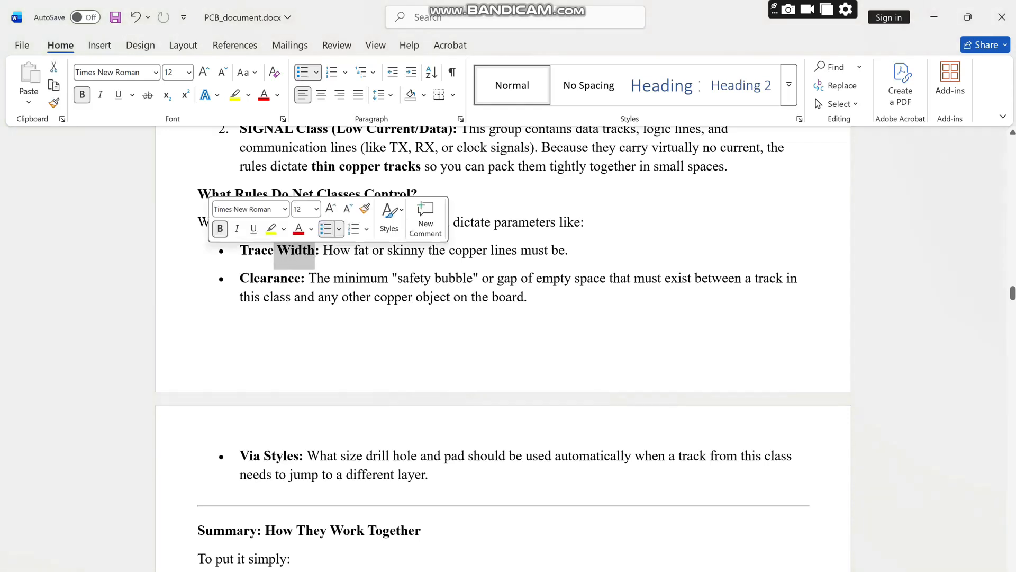
{"action": "left_click", "coordinate": [388, 297]}
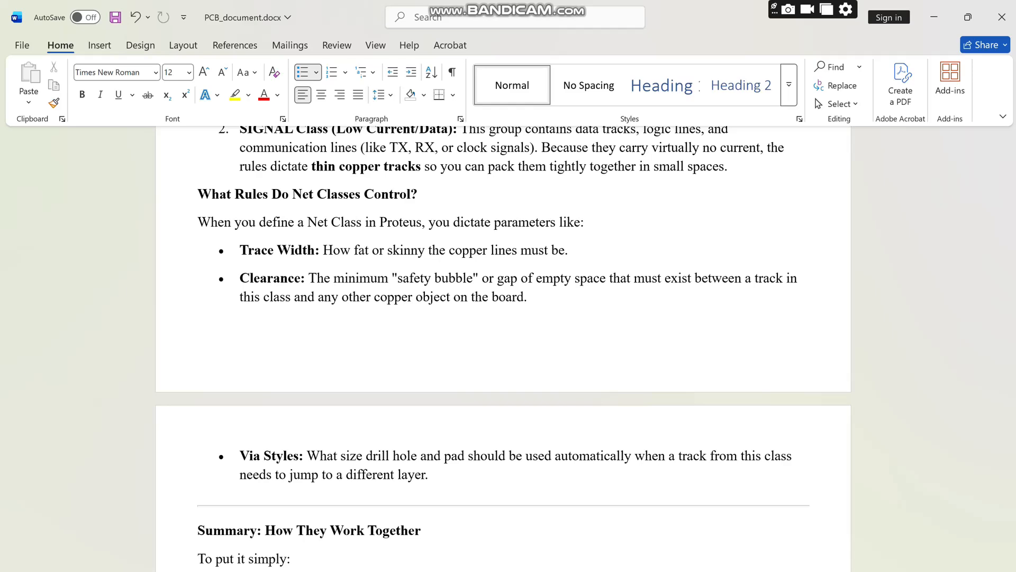
{"action": "scroll", "coordinate": [503, 350], "scroll_direction": "down", "scroll_amount": 1}
{"action": "scroll", "coordinate": [503, 349], "scroll_direction": "down", "scroll_amount": 10}
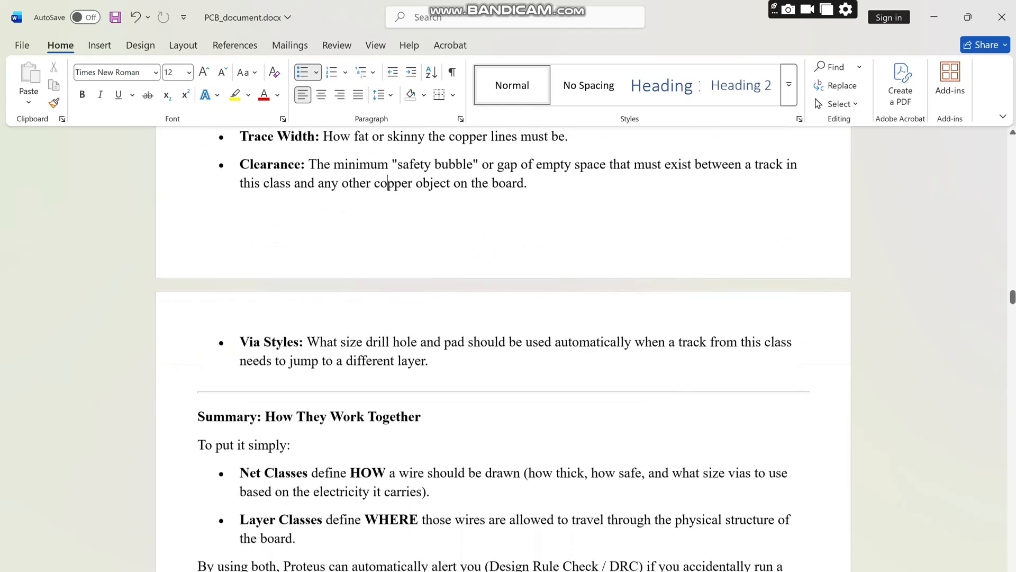
{"action": "scroll", "coordinate": [503, 349], "scroll_direction": "down", "scroll_amount": 3}
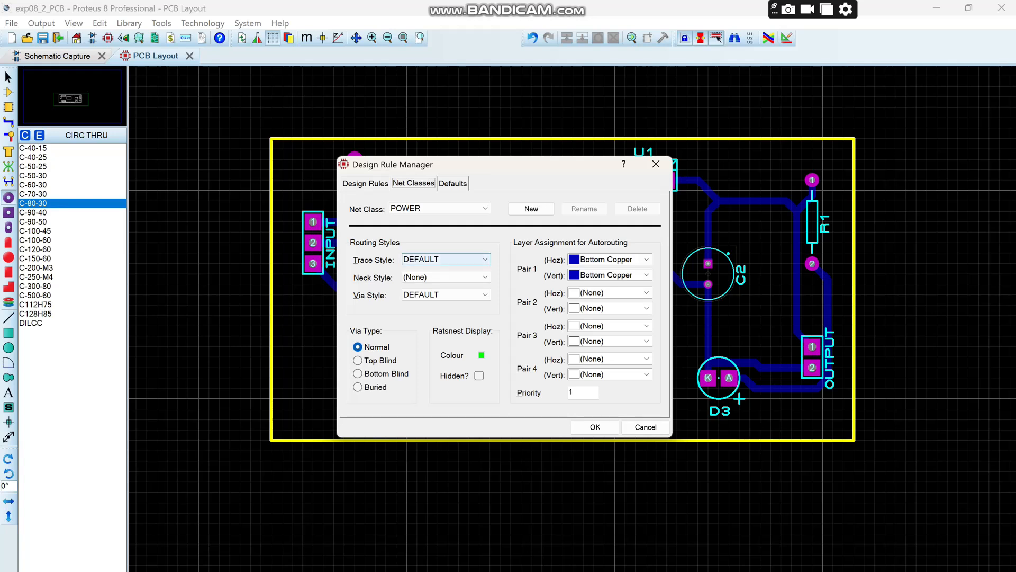
Examine the trace, neck and via style options for the POWER net class, keeping DEFAULT, (None) and DEFAULT
{"action": "left_click", "coordinate": [444, 259]}
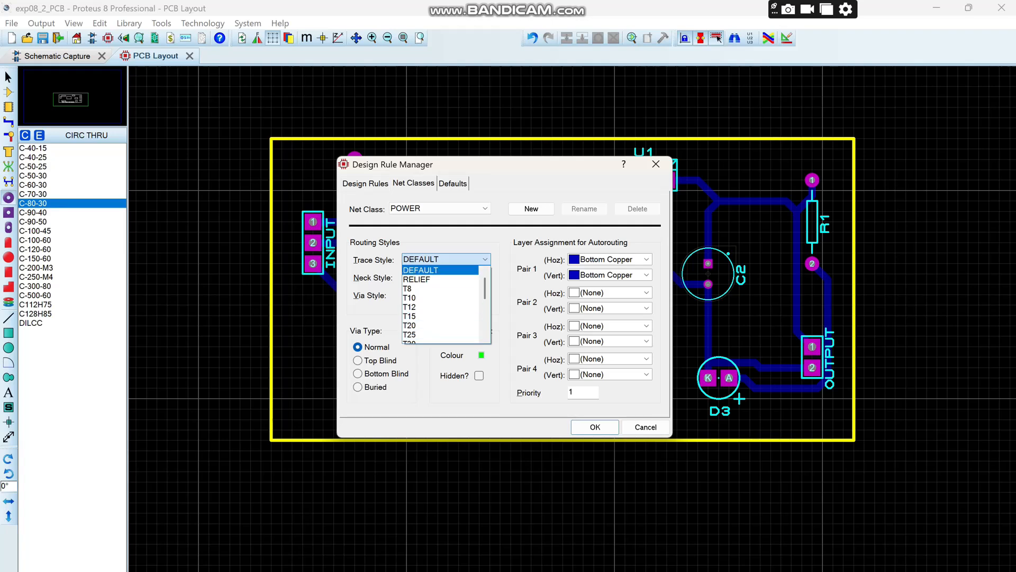
{"action": "left_click", "coordinate": [440, 270]}
{"action": "left_click", "coordinate": [445, 278]}
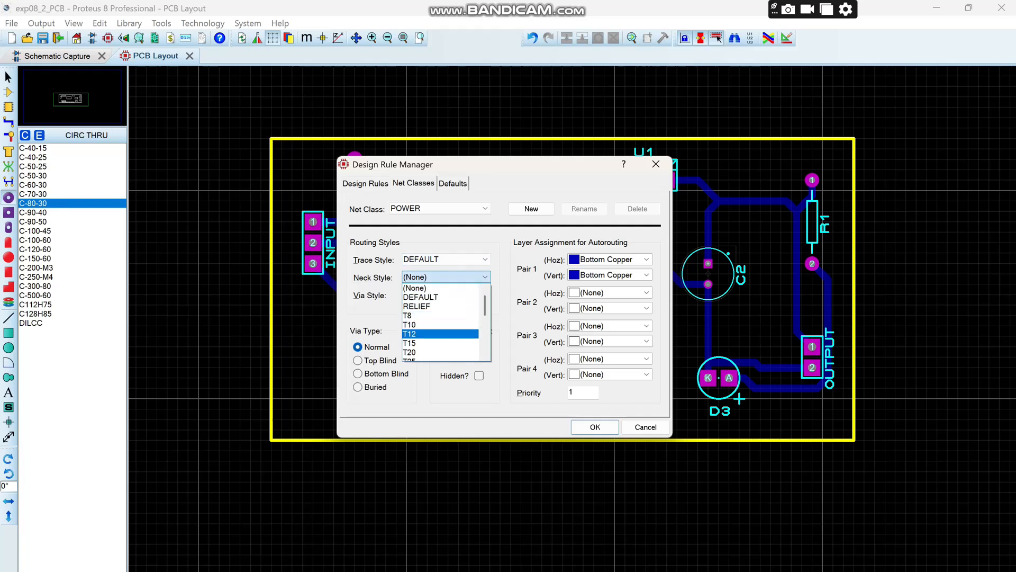
{"action": "left_click", "coordinate": [414, 288]}
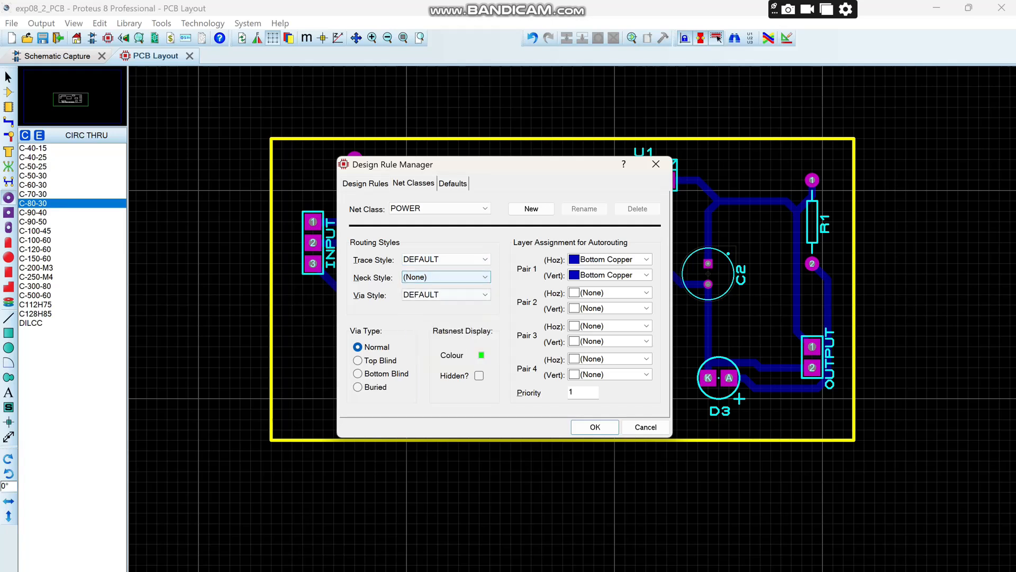
{"action": "left_click", "coordinate": [445, 294]}
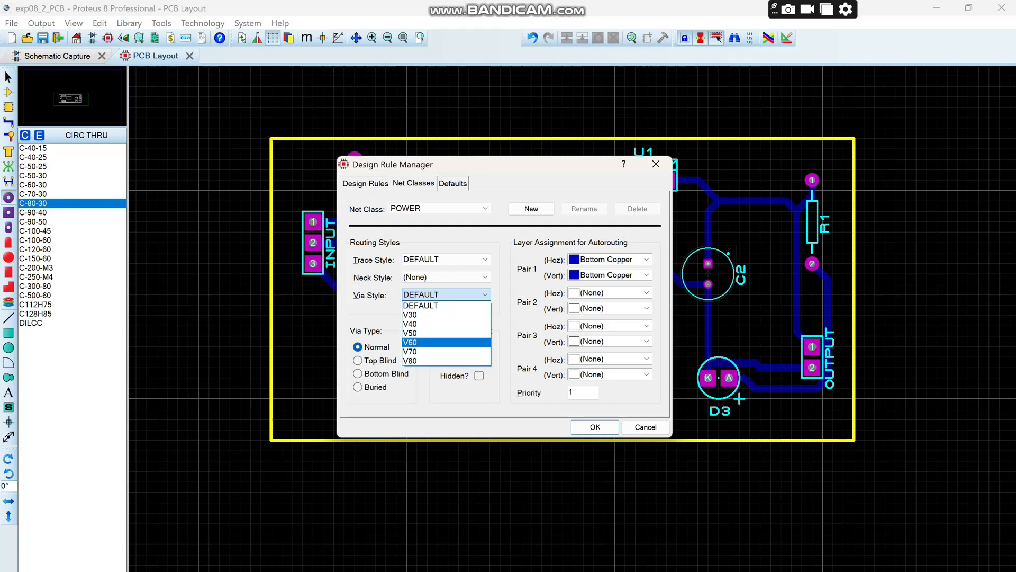
{"action": "left_click", "coordinate": [446, 295]}
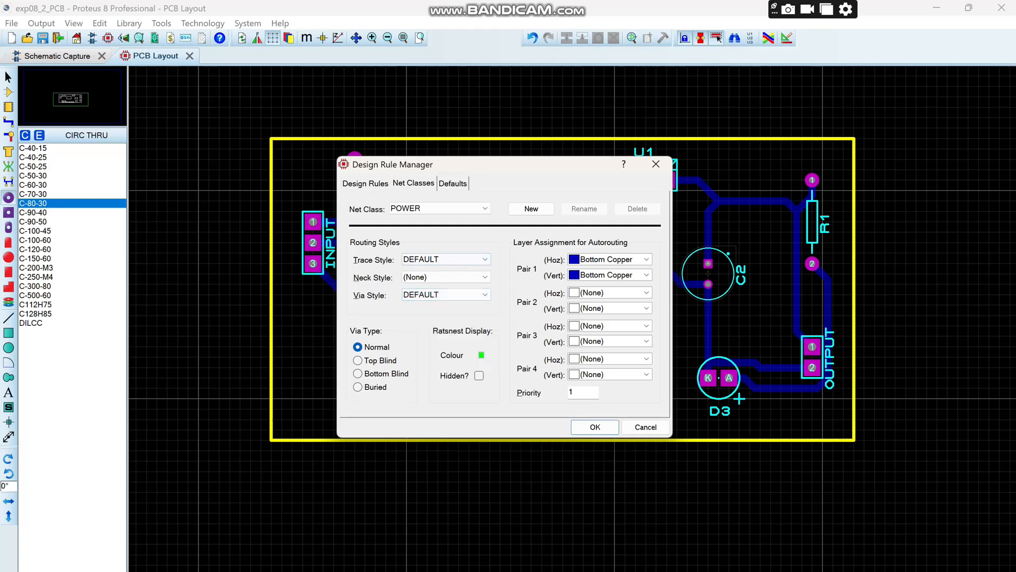
For the SIGNAL net class, try Bottom Copper as the Pair 1 horizontal autorouting layer, and set it back to Top Copper
{"action": "left_click", "coordinate": [441, 209]}
{"action": "left_click", "coordinate": [412, 222]}
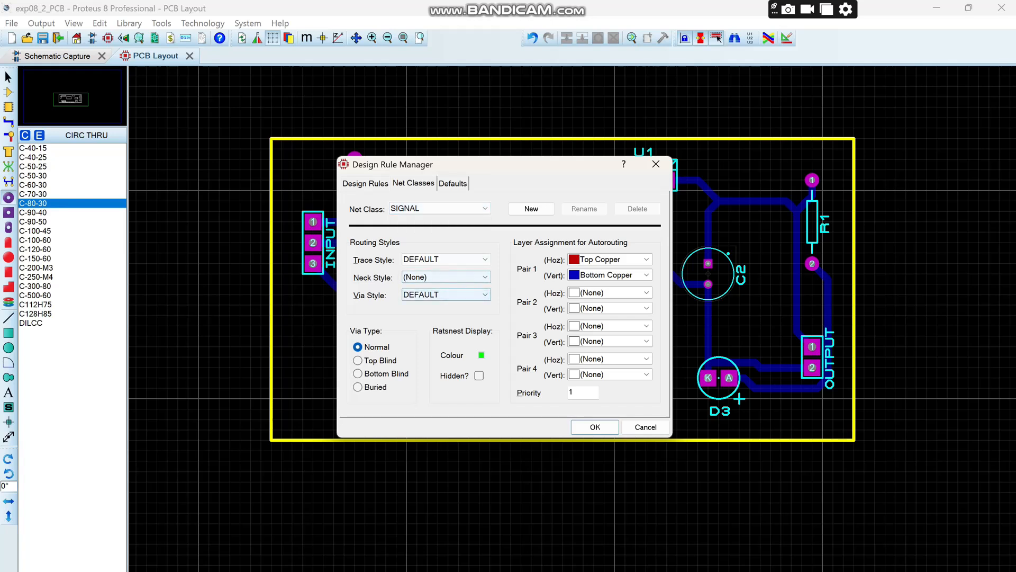
{"action": "left_click", "coordinate": [647, 259]}
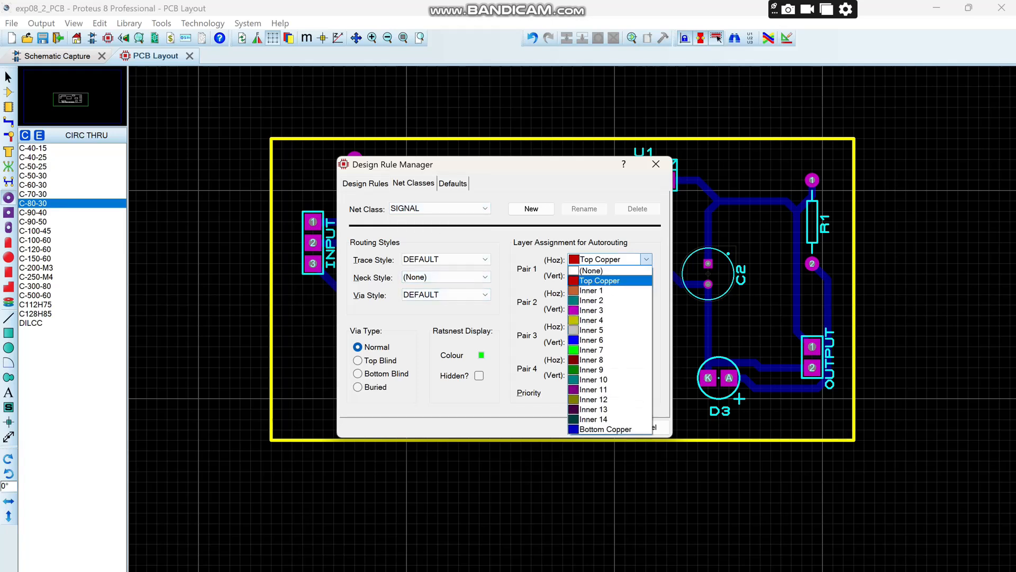
{"action": "left_click", "coordinate": [605, 429]}
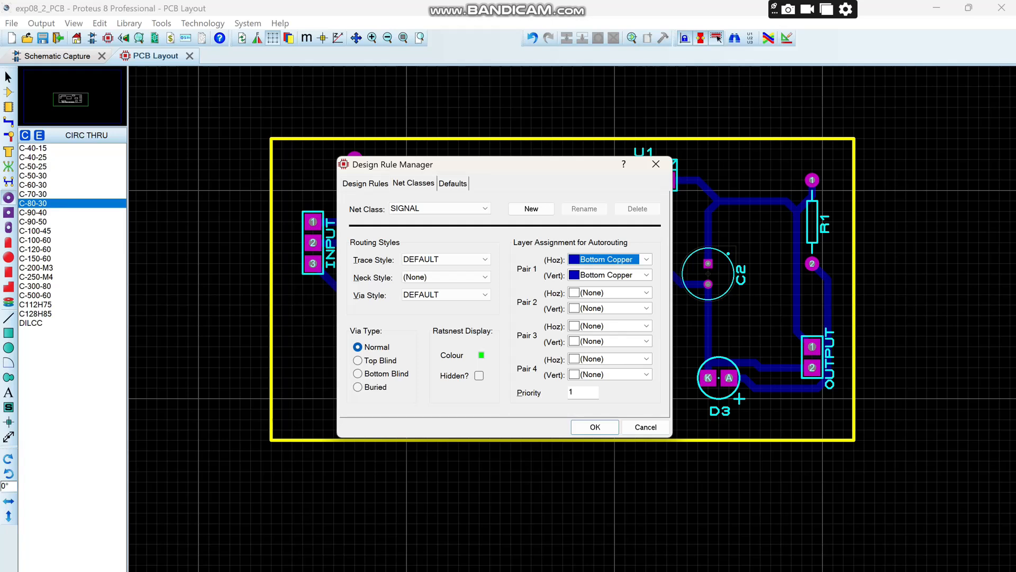
{"action": "left_click", "coordinate": [647, 260]}
{"action": "left_click", "coordinate": [600, 281]}
Review the default styles and tolerances in the Design Rule Manager and accept the dialog
{"action": "left_click", "coordinate": [453, 184]}
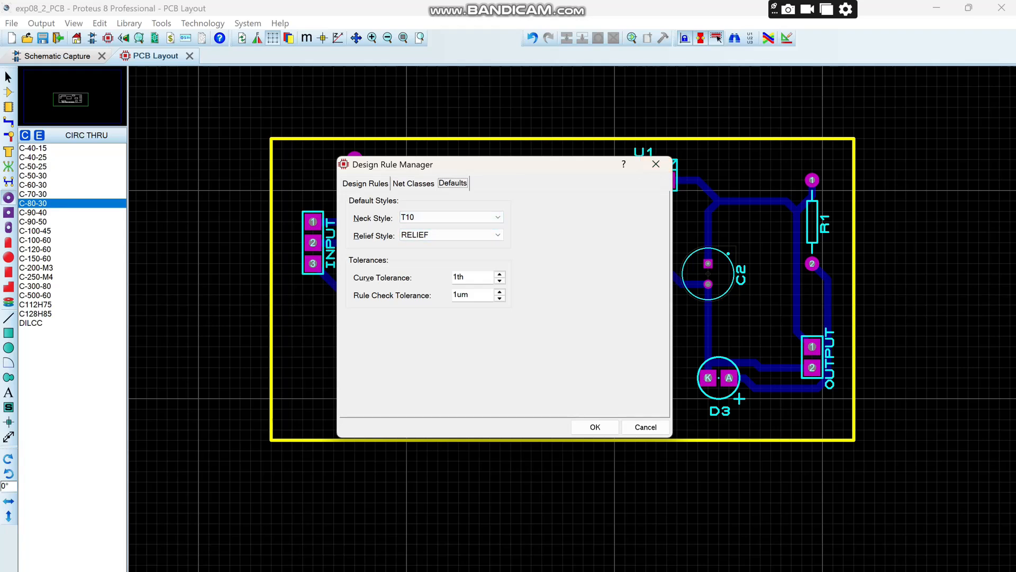
{"action": "left_click", "coordinate": [595, 427]}
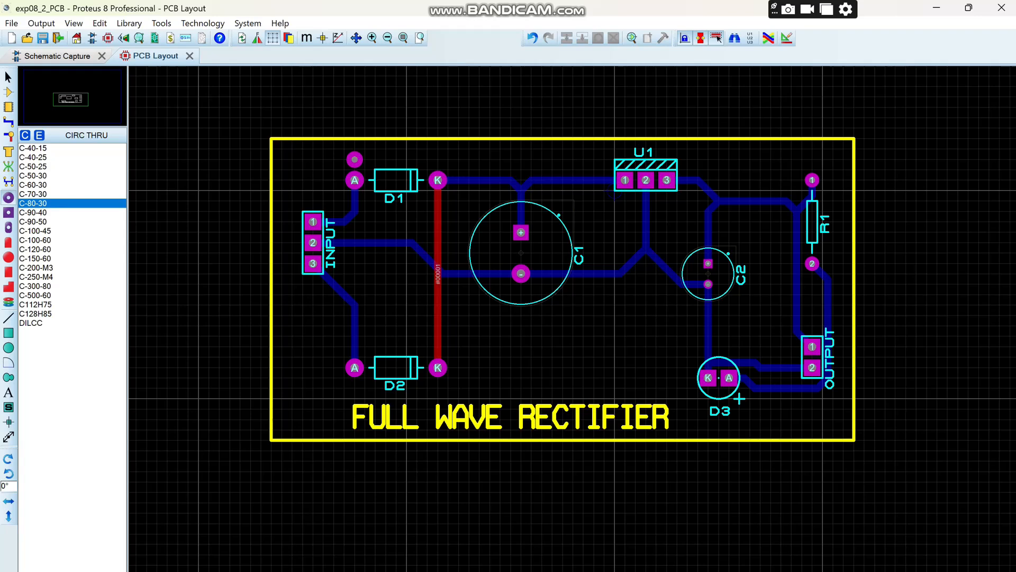
Find the Auto-router command among the PCB layout tools
{"action": "mouse_move", "coordinate": [705, 571]}
{"action": "left_click", "coordinate": [161, 24]}
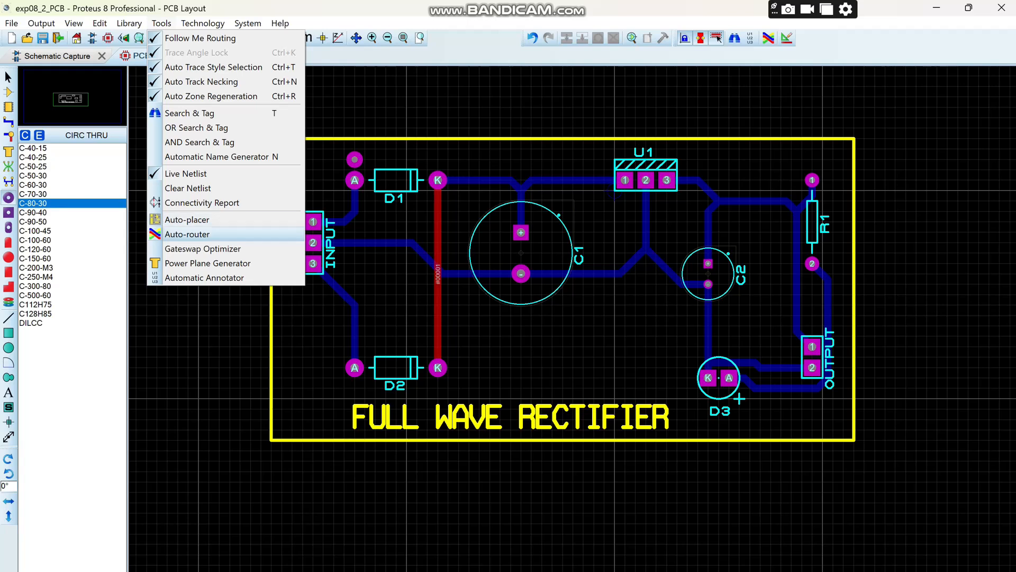
{"action": "left_click", "coordinate": [187, 234]}
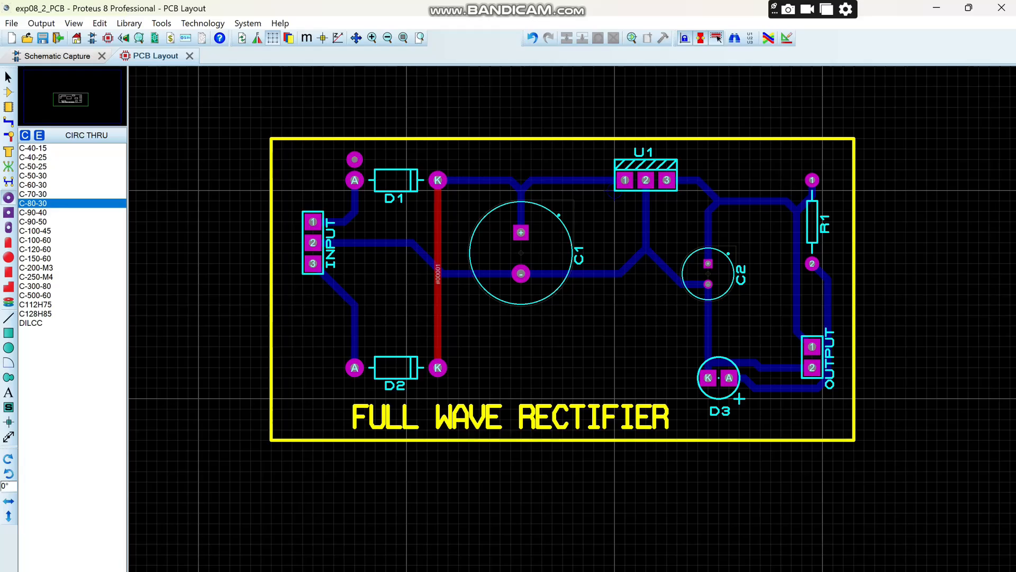
Switch to the Word document and go back to the Visual DRC and undo notes on its first page
{"action": "left_click", "coordinate": [736, 569]}
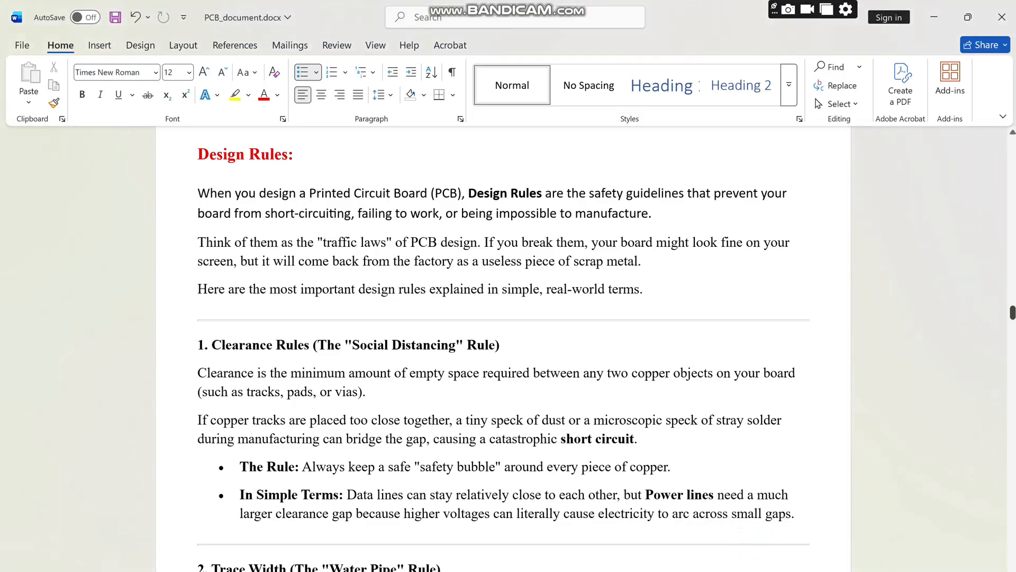
{"action": "scroll", "coordinate": [503, 349], "scroll_direction": "up", "scroll_amount": 20}
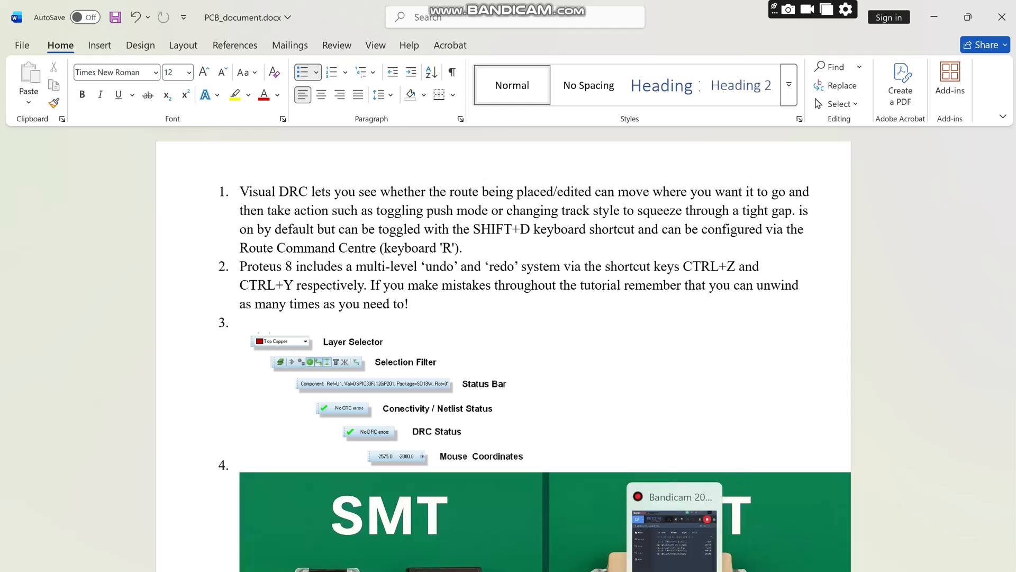
Return to the Proteus PCB layout and inspect the traces around U1 up close with the Track tool
{"action": "left_click", "coordinate": [767, 571]}
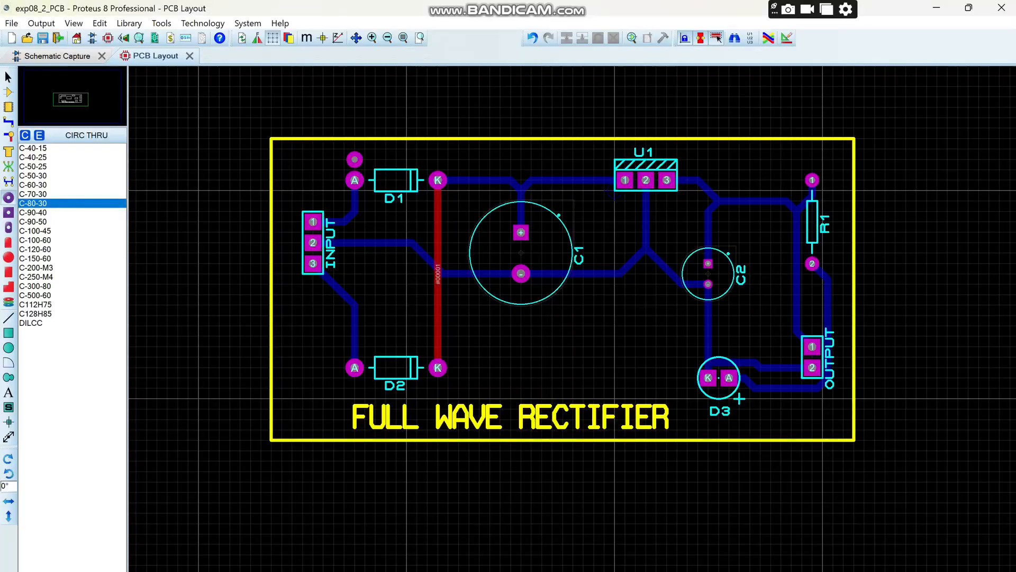
{"action": "scroll", "coordinate": [632, 222], "scroll_direction": "up", "scroll_amount": 3}
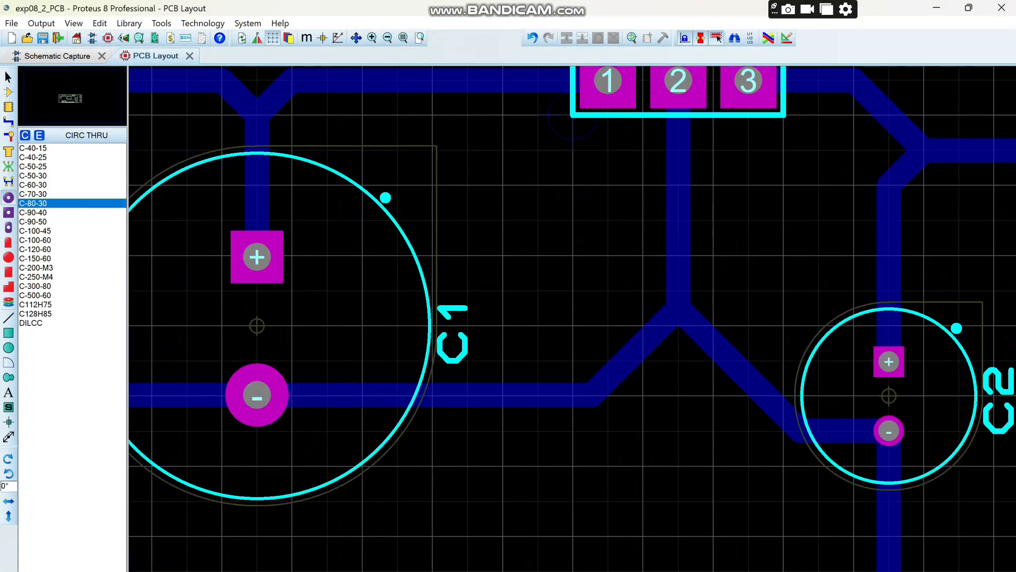
{"action": "scroll", "coordinate": [573, 321], "scroll_direction": "down", "scroll_amount": 2}
{"action": "scroll", "coordinate": [694, 226], "scroll_direction": "up", "scroll_amount": 1}
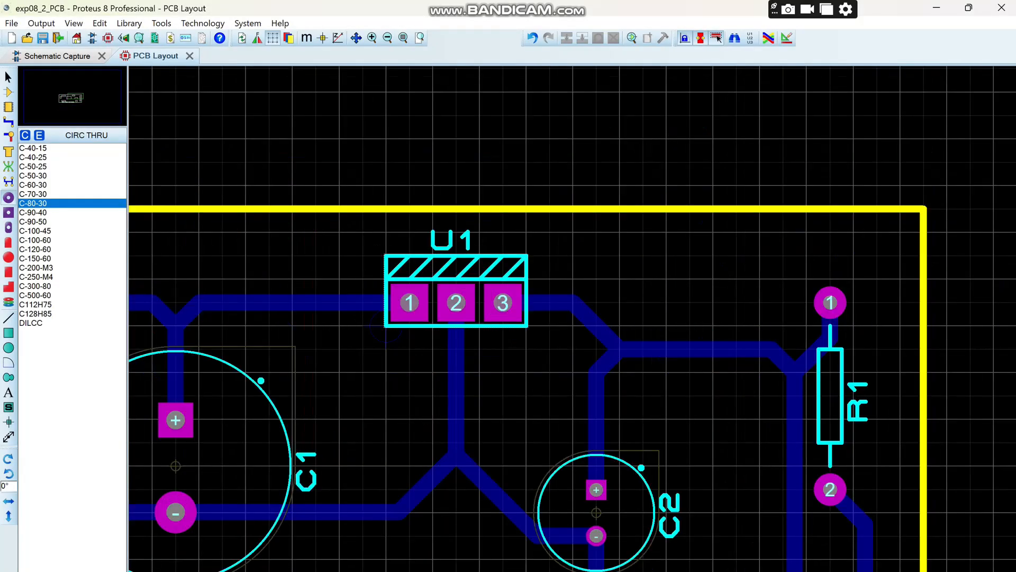
{"action": "scroll", "coordinate": [573, 325], "scroll_direction": "up", "scroll_amount": 2}
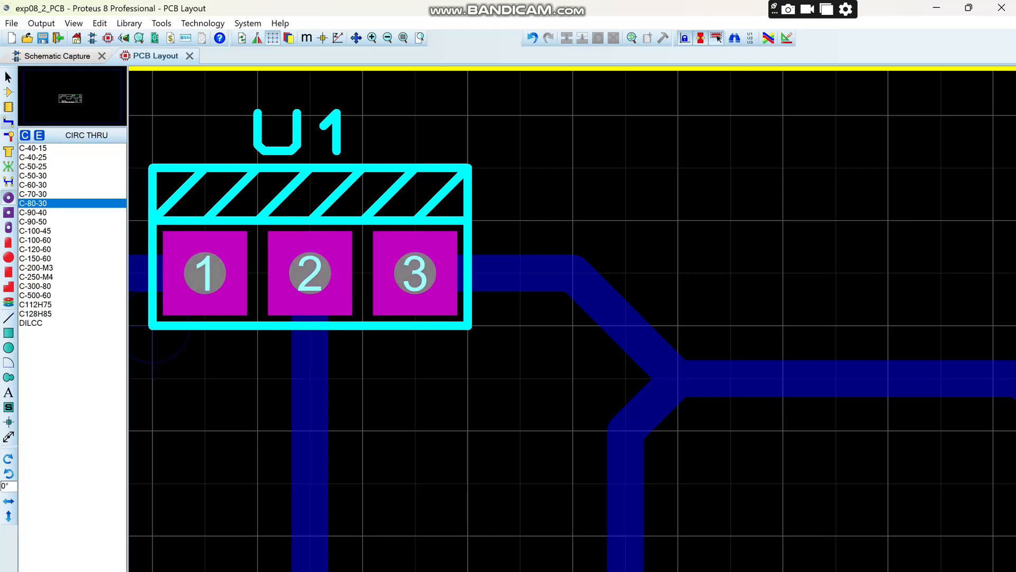
{"action": "left_click", "coordinate": [8, 121]}
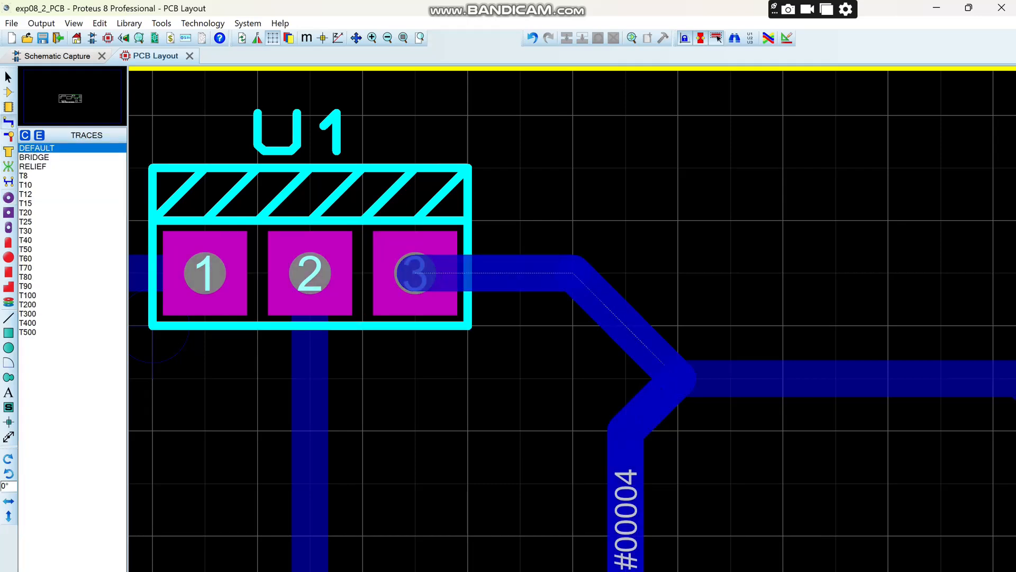
{"action": "left_click", "coordinate": [651, 350]}
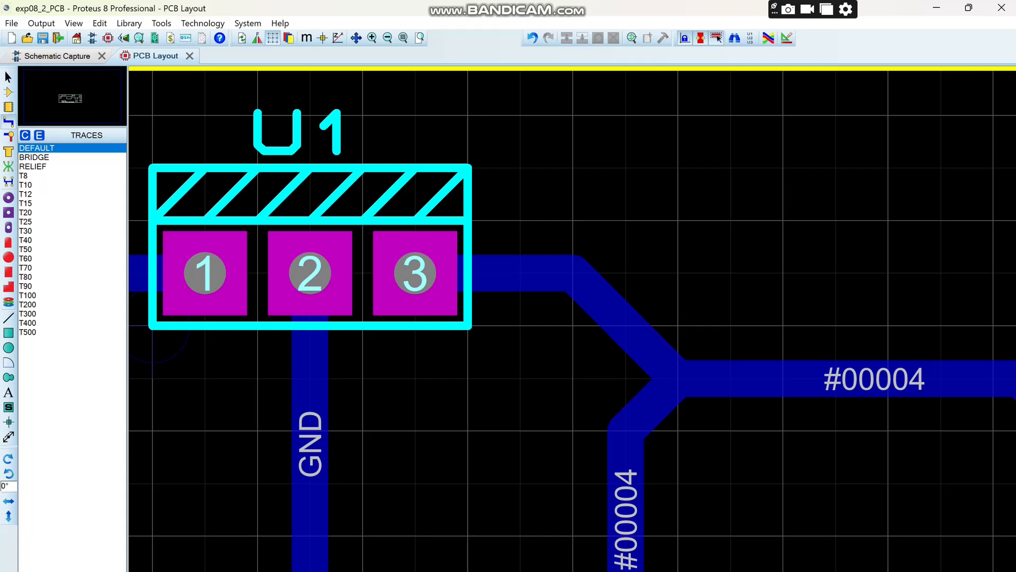
Review the undo/redo and status bar notes in the Word document, checking the undo and redo controls in Proteus in between
{"action": "left_click", "coordinate": [936, 8]}
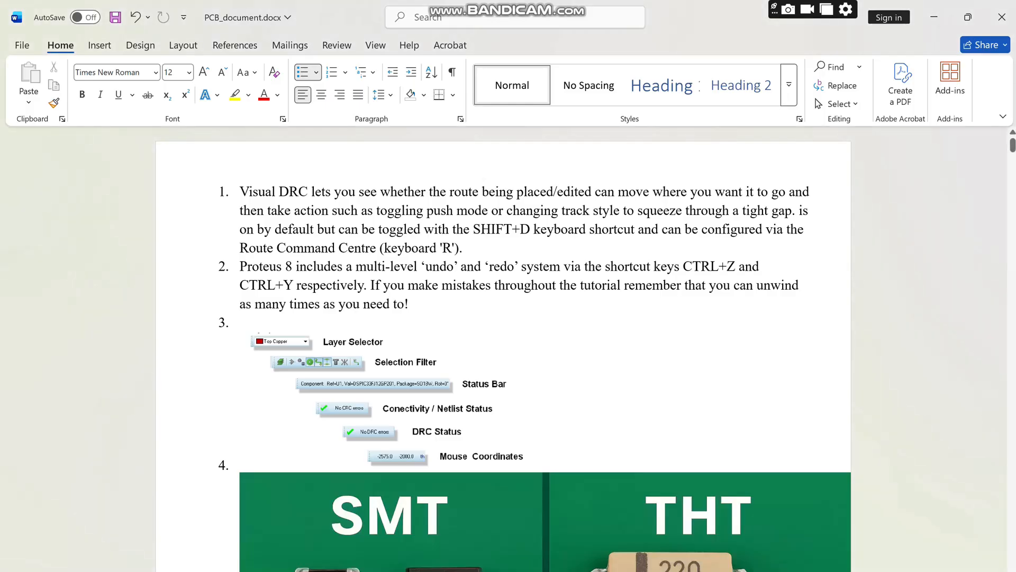
{"action": "scroll", "coordinate": [502, 349], "scroll_direction": "down", "scroll_amount": 2}
{"action": "scroll", "coordinate": [535, 349], "scroll_direction": "up", "scroll_amount": 1}
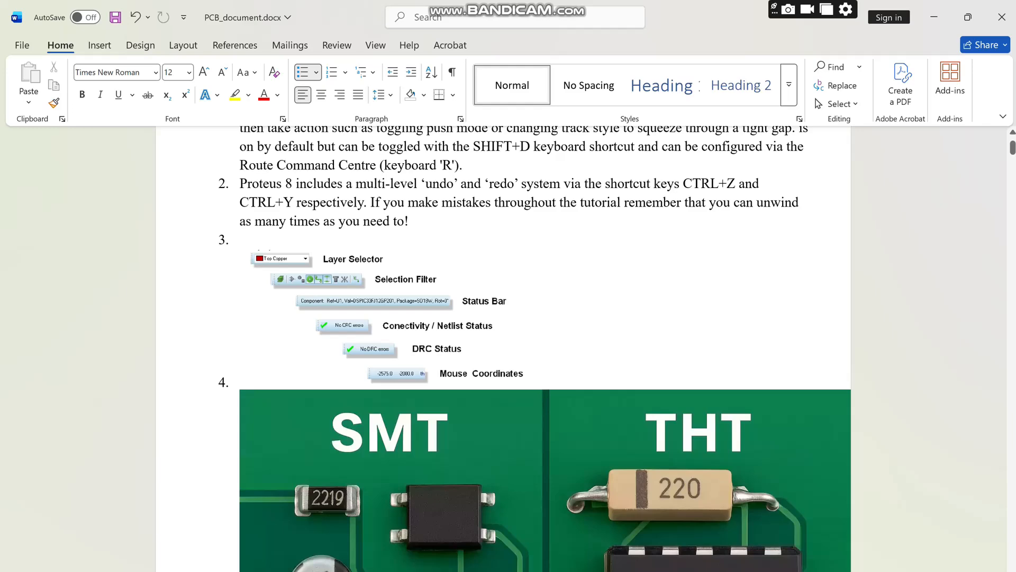
{"action": "key", "text": "alt+Tab"}
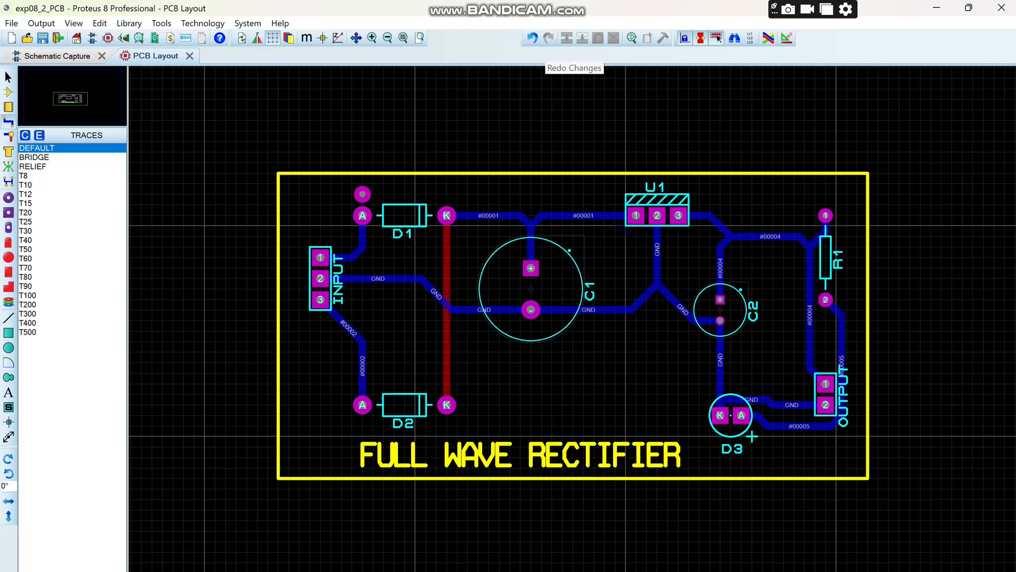
{"action": "left_click", "coordinate": [937, 8]}
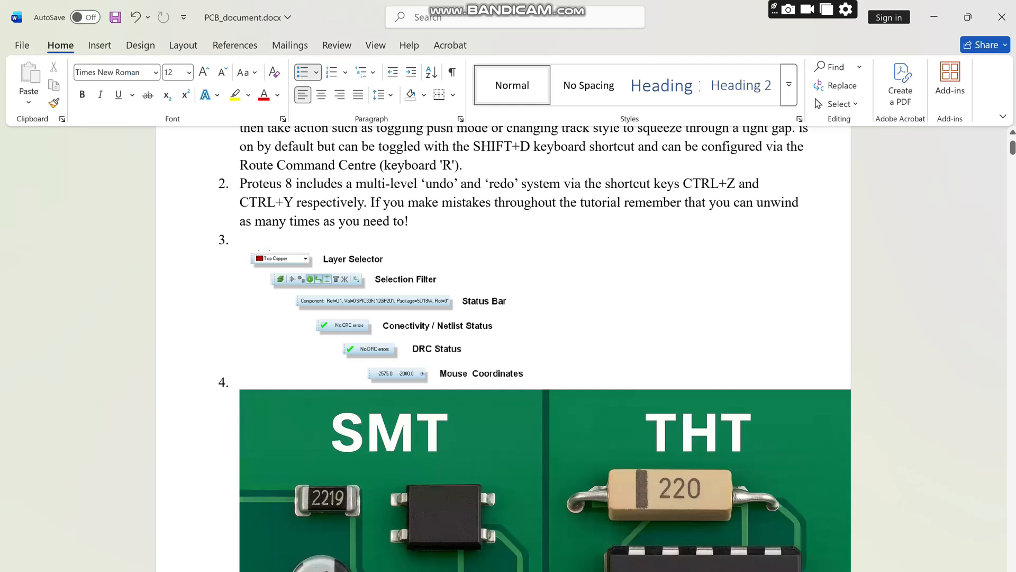
Compare the Word notes' layer selector and status bar diagram with the Proteus PCB layout, and continue to the SMT and THT component picture
{"action": "scroll", "coordinate": [534, 348], "scroll_direction": "down", "scroll_amount": 5}
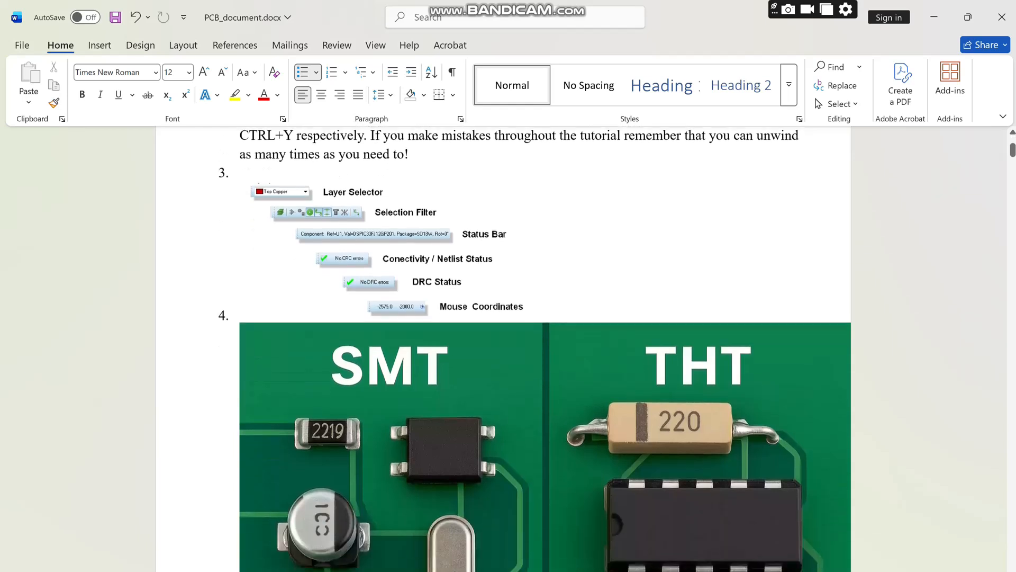
{"action": "scroll", "coordinate": [535, 348], "scroll_direction": "up", "scroll_amount": 4}
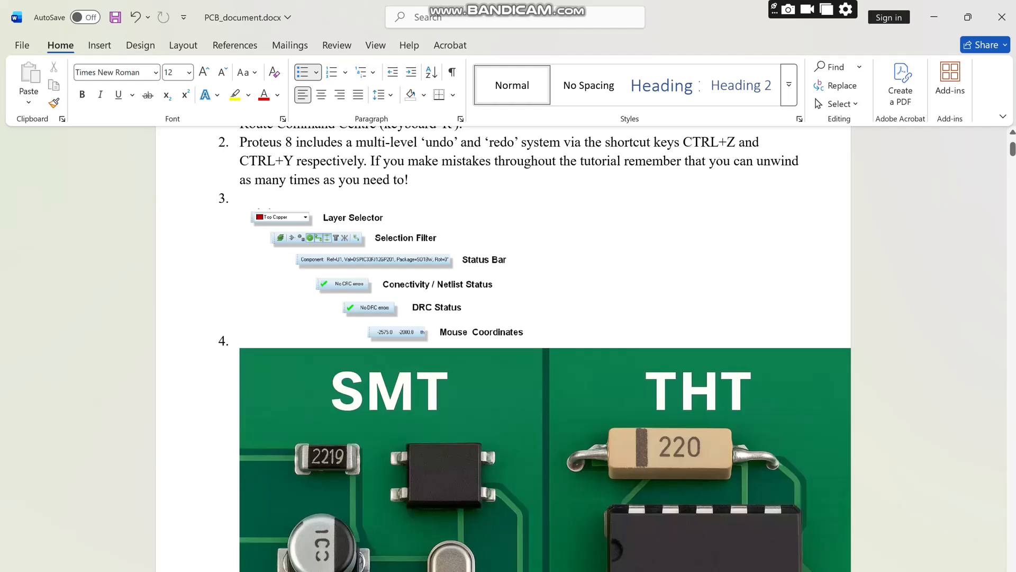
{"action": "key", "text": "alt+Tab"}
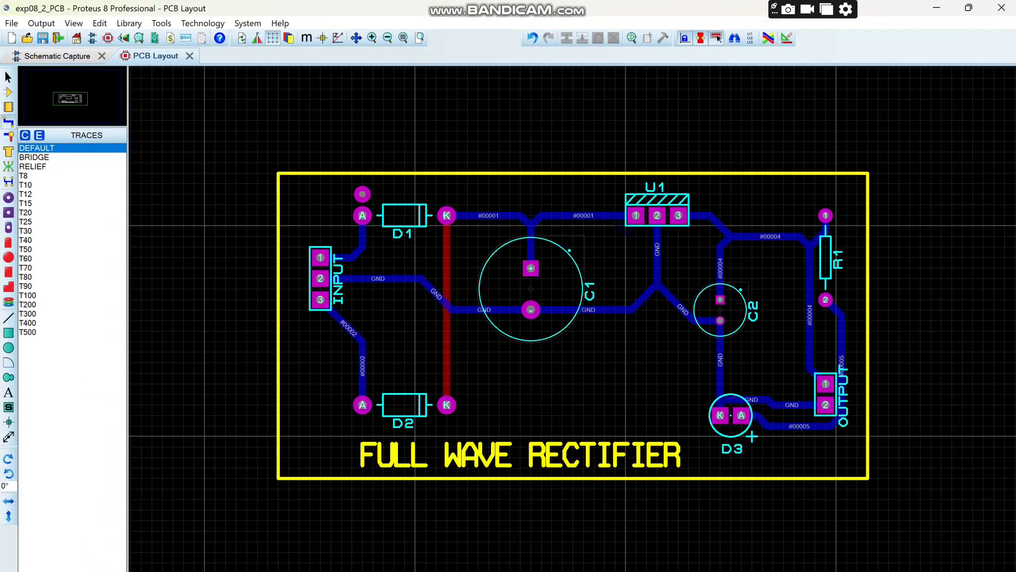
{"action": "key", "text": "alt+Tab"}
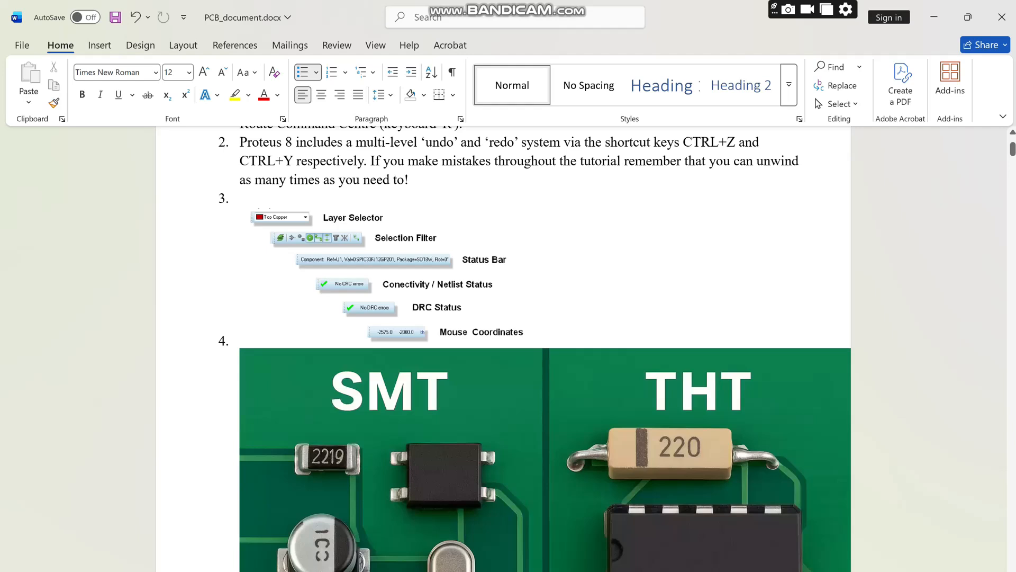
{"action": "scroll", "coordinate": [503, 350], "scroll_direction": "down", "scroll_amount": 3}
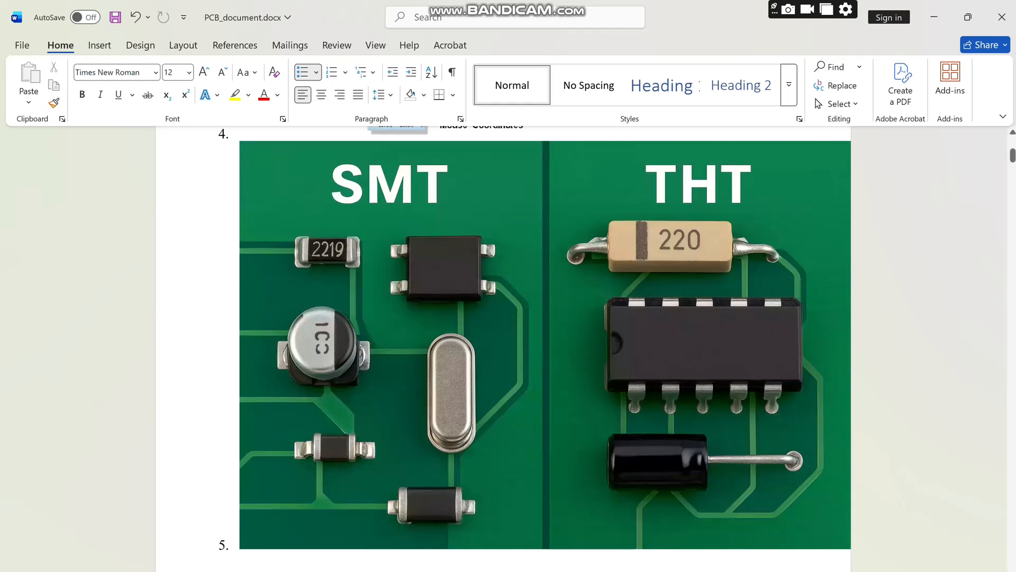
{"action": "left_click", "coordinate": [673, 570]}
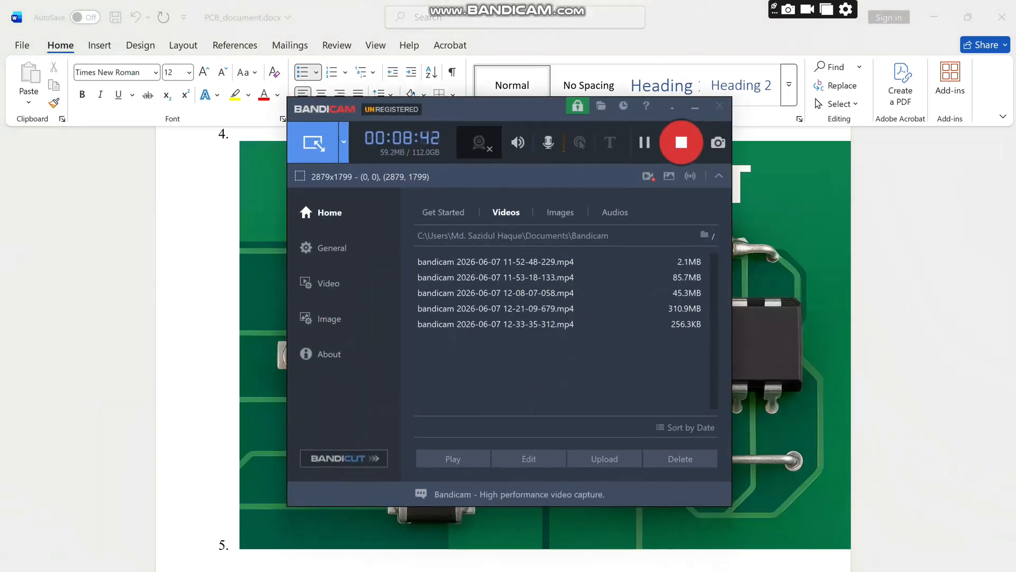
{"action": "left_click", "coordinate": [695, 108]}
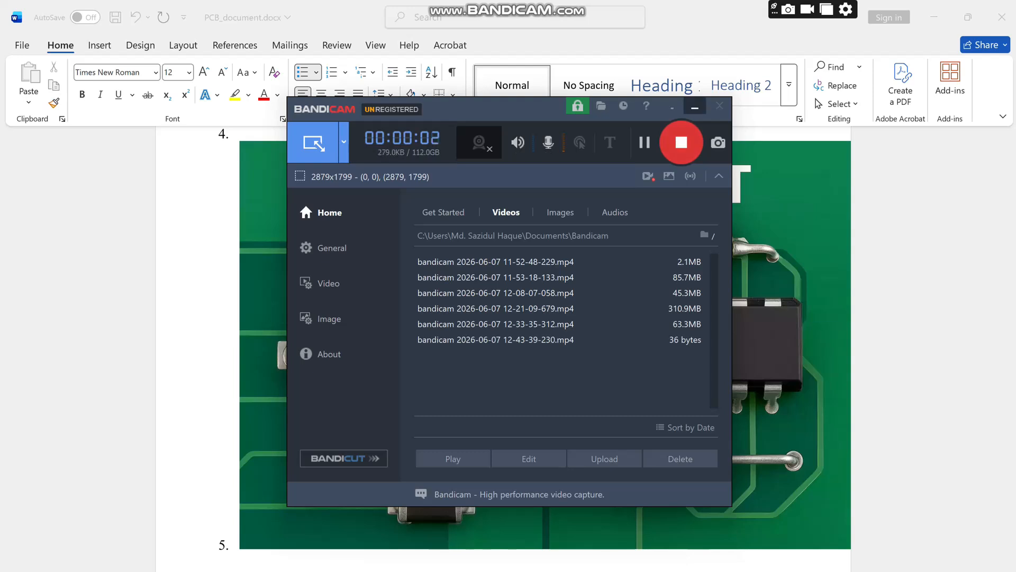
{"action": "left_click", "coordinate": [694, 108]}
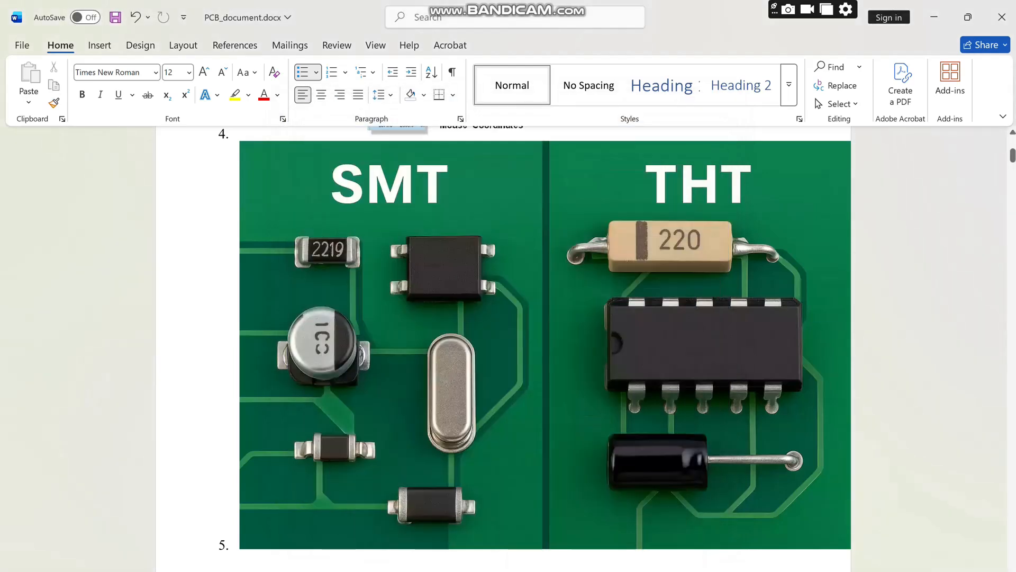
Go on to the Surface Mount Technology versus Through-Hole Technology comparison graphic in the Word document
{"action": "scroll", "coordinate": [503, 344], "scroll_direction": "down", "scroll_amount": 10}
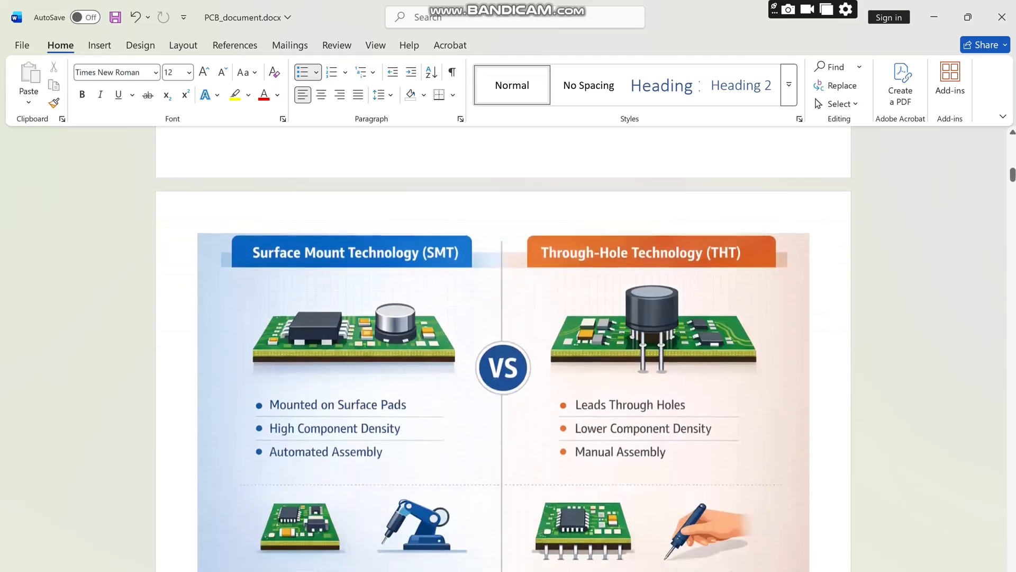